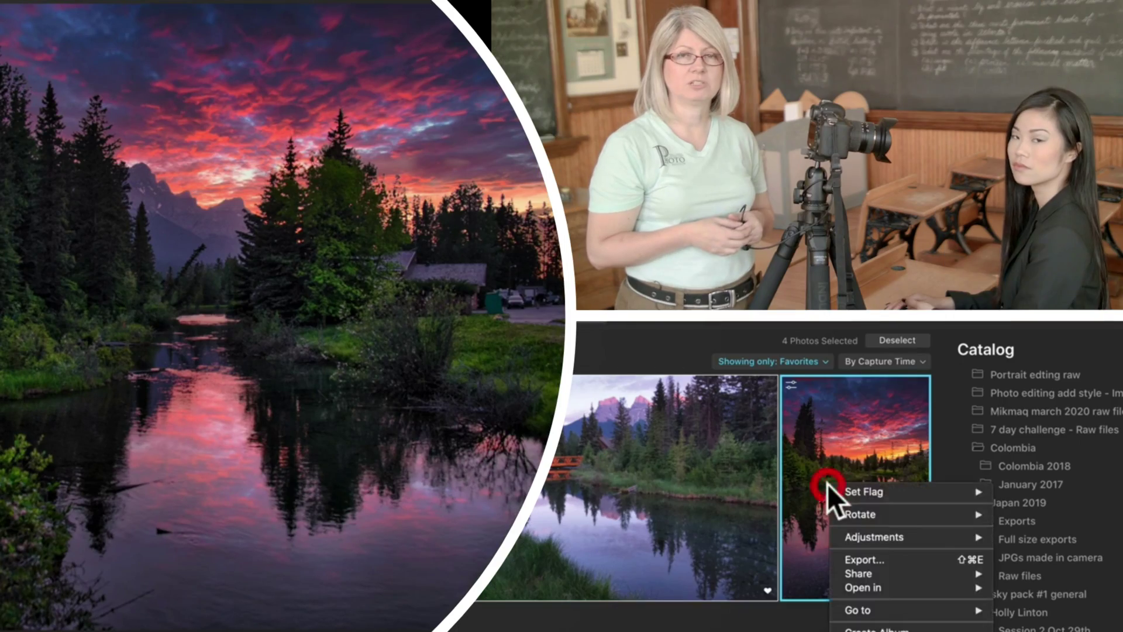
# HDR-merge the single zoom-blur sunset photo and view the resulting merged image.
pyautogui.moveTo(858, 536)
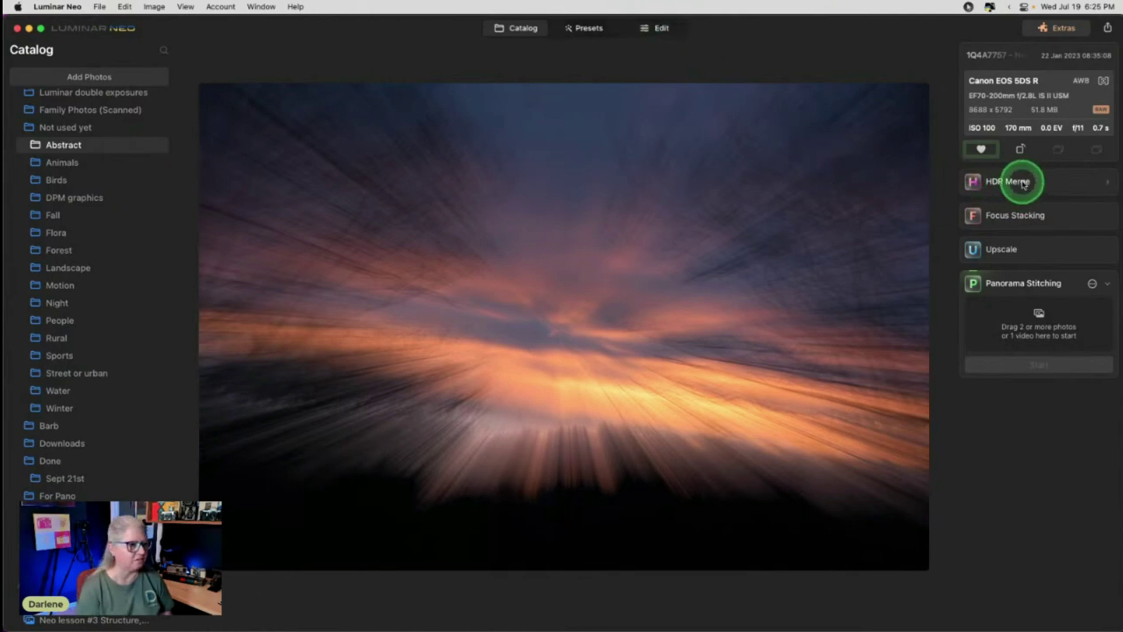
pyautogui.click(1003, 182)
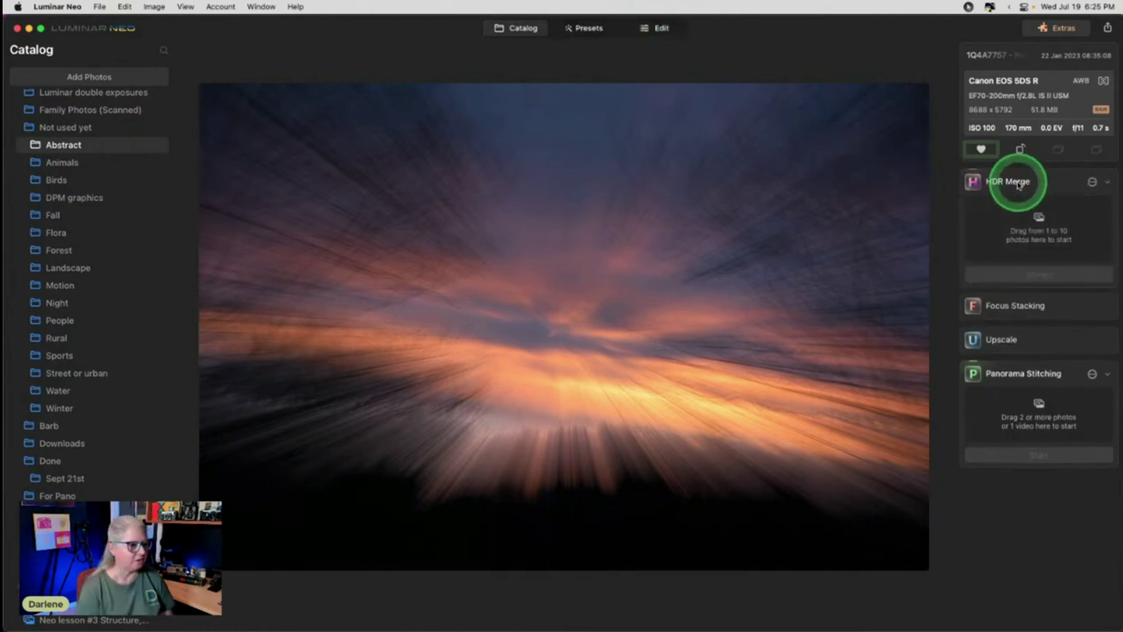
pyautogui.doubleClick(532, 318)
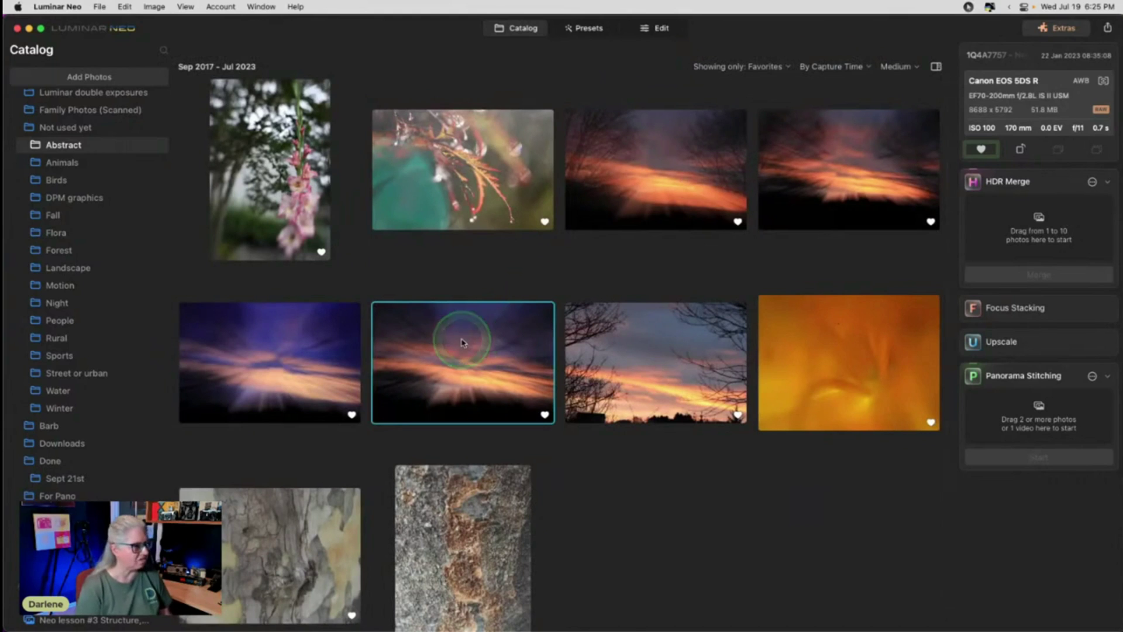
pyautogui.moveTo(433, 343); pyautogui.dragTo(985, 231)
pyautogui.click(1041, 275)
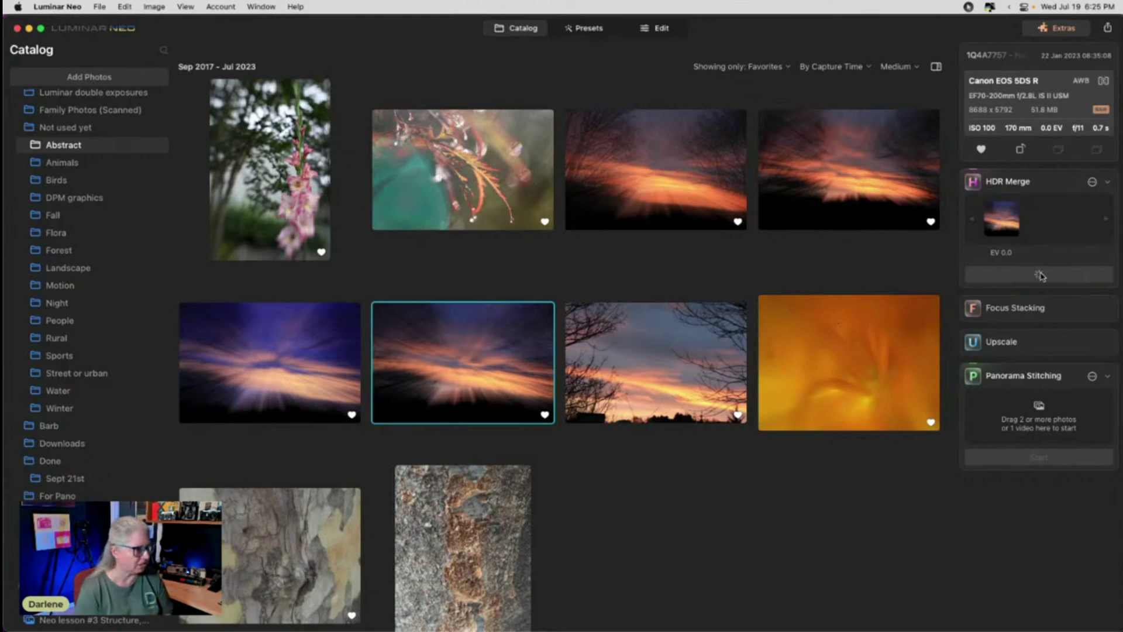
pyautogui.click(1040, 275)
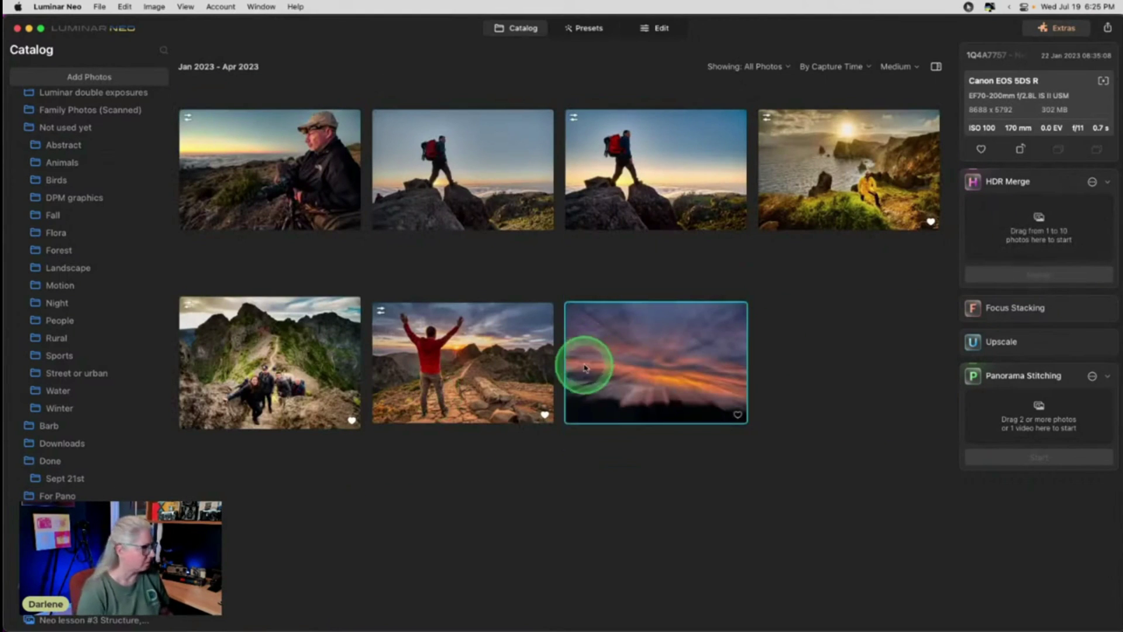
# Add the merged sunset to the Abstract folder and mark it as a favourite.
pyautogui.scroll(1, 76, 342)
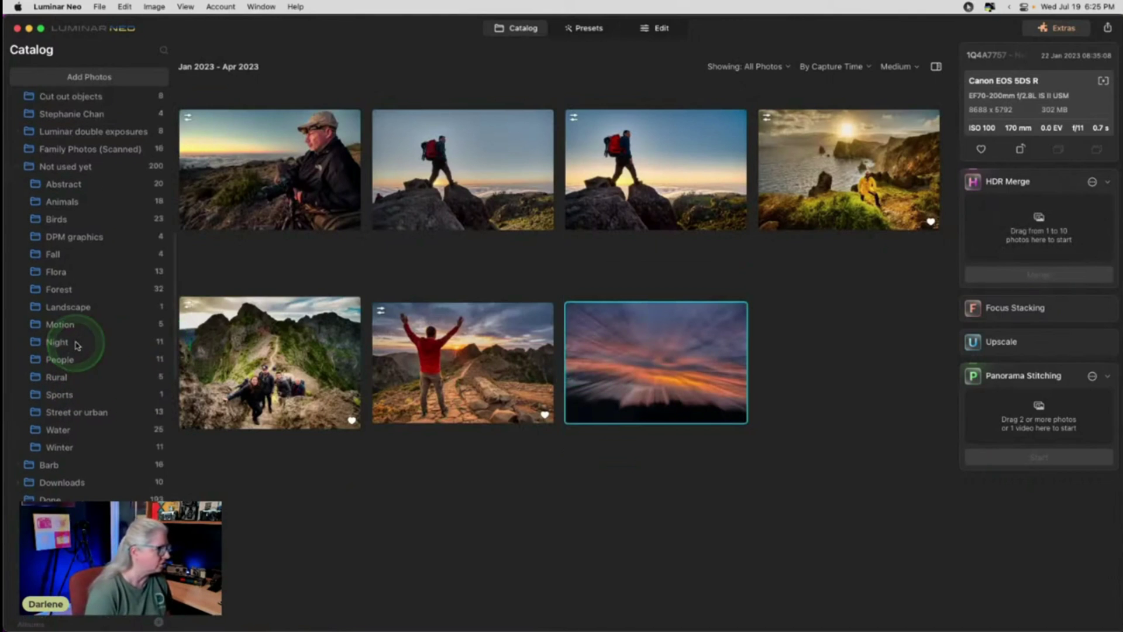
pyautogui.moveTo(615, 400); pyautogui.dragTo(141, 195)
pyautogui.press('p')
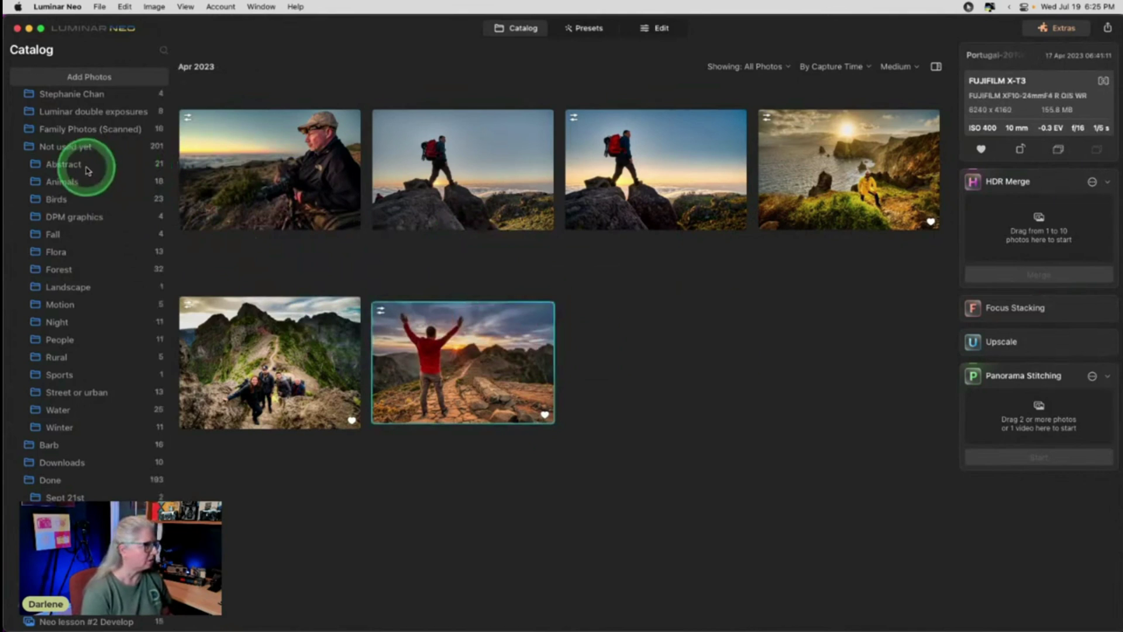
pyautogui.click(86, 168)
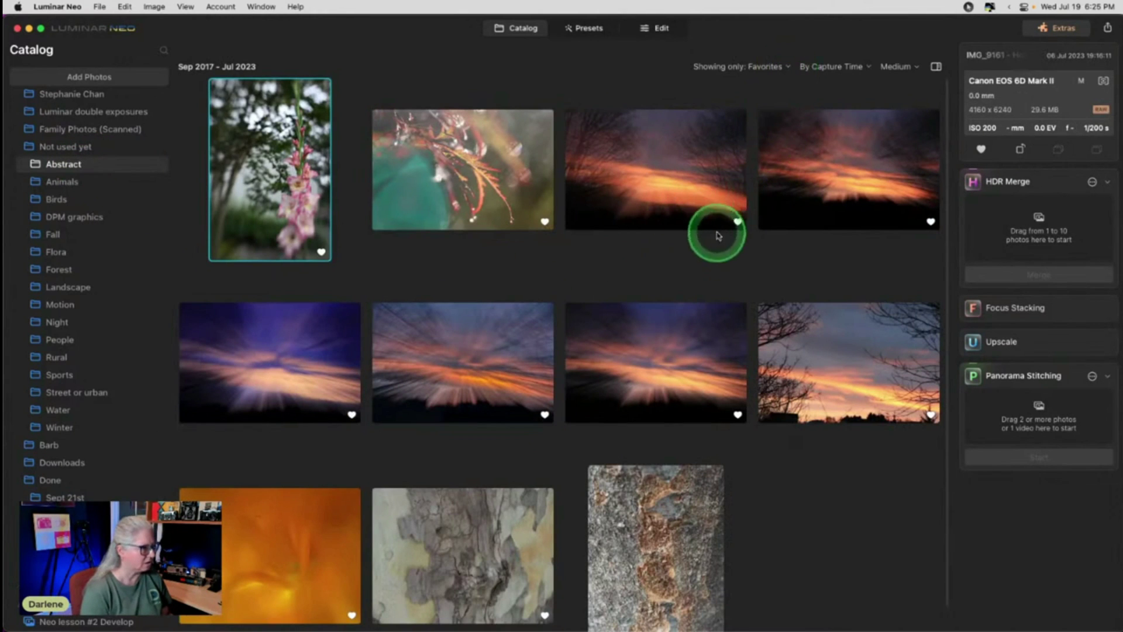
# Compare the merged sunset with the original in large view, then open the merged one for editing.
pyautogui.click(449, 375)
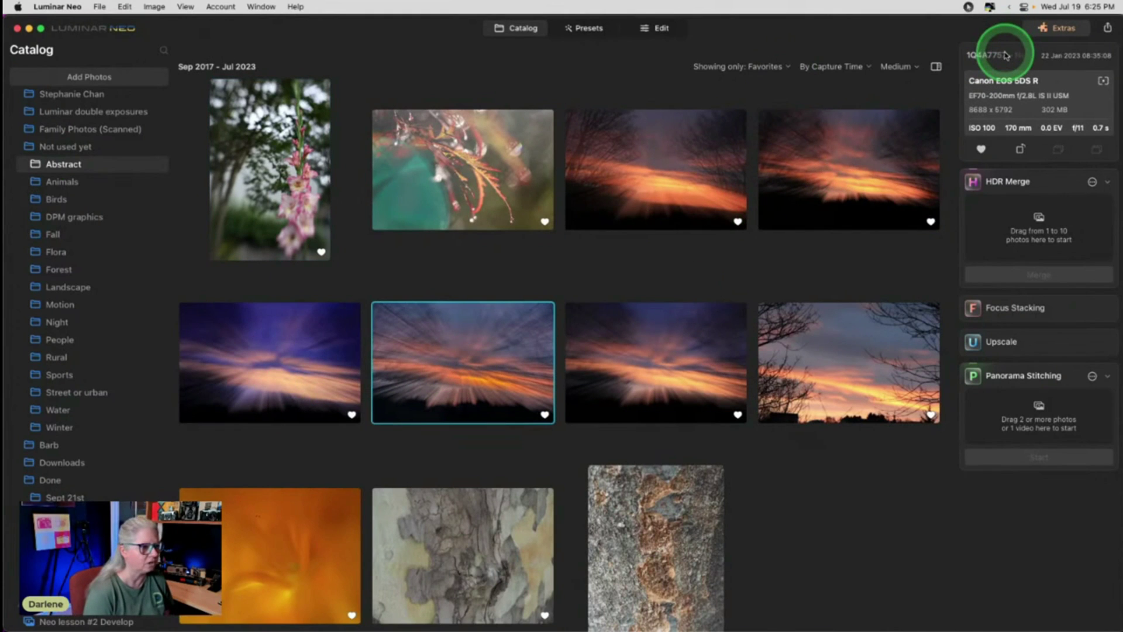
pyautogui.doubleClick(634, 339)
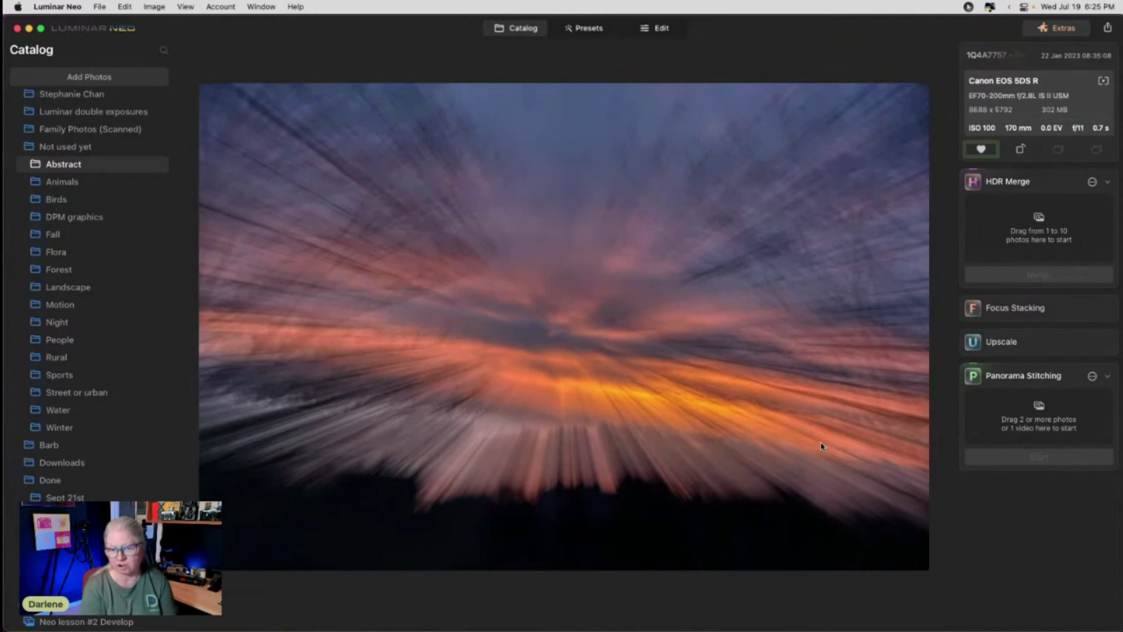
pyautogui.press('Right')
pyautogui.press('Left')
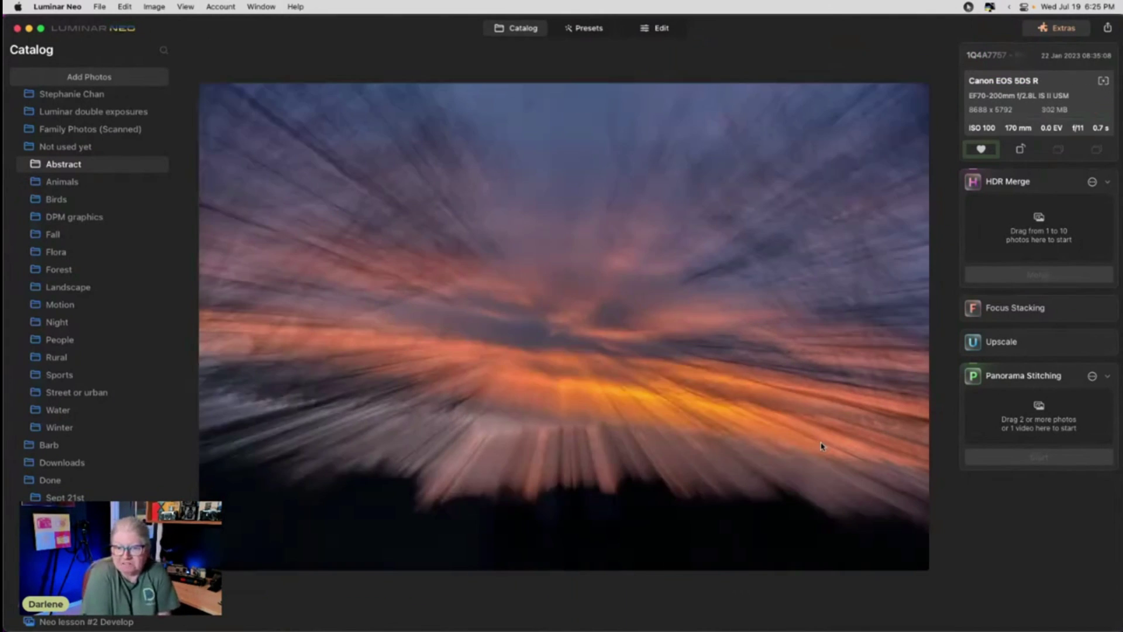
pyautogui.press('Right')
pyautogui.press('Left')
pyautogui.press('Right')
pyautogui.press('Left')
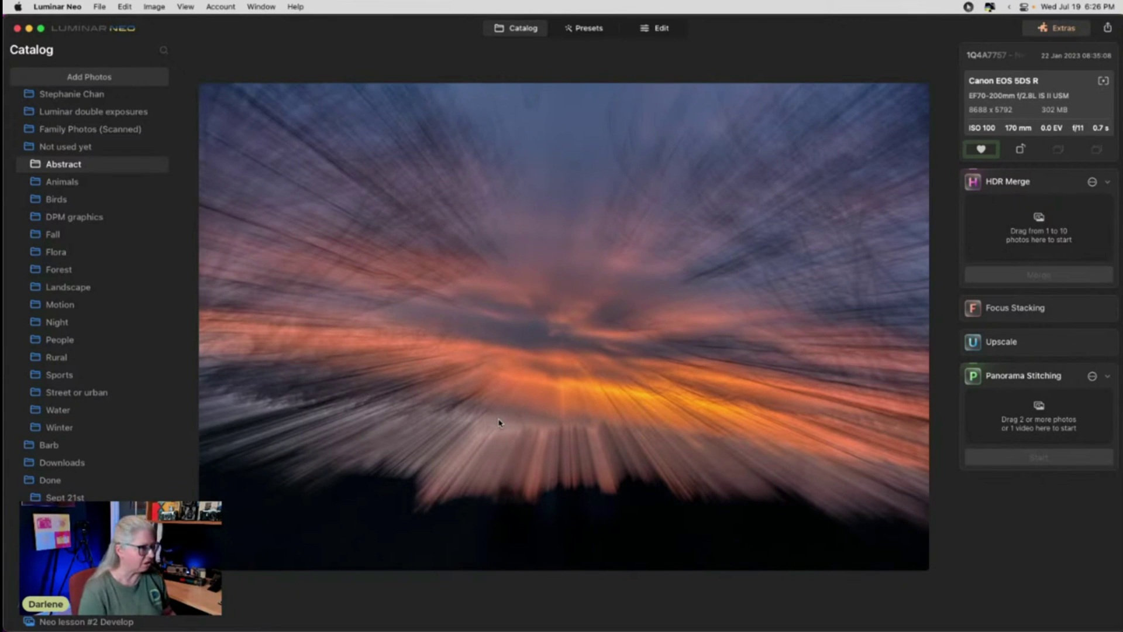
pyautogui.moveTo(478, 415); pyautogui.dragTo(596, 342)
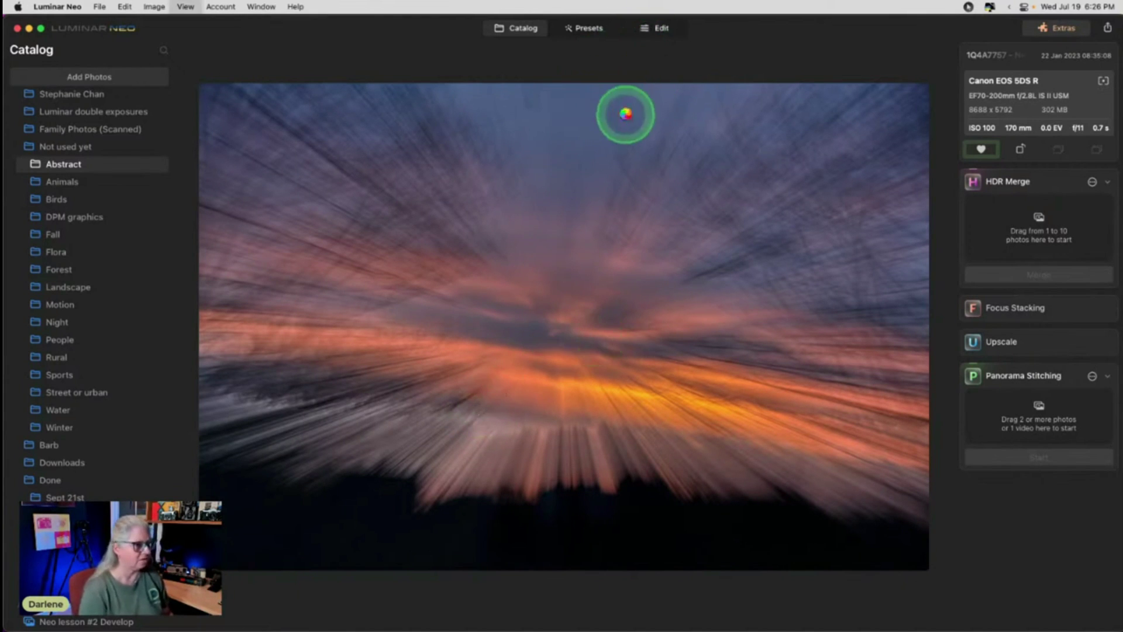
pyautogui.press('e')
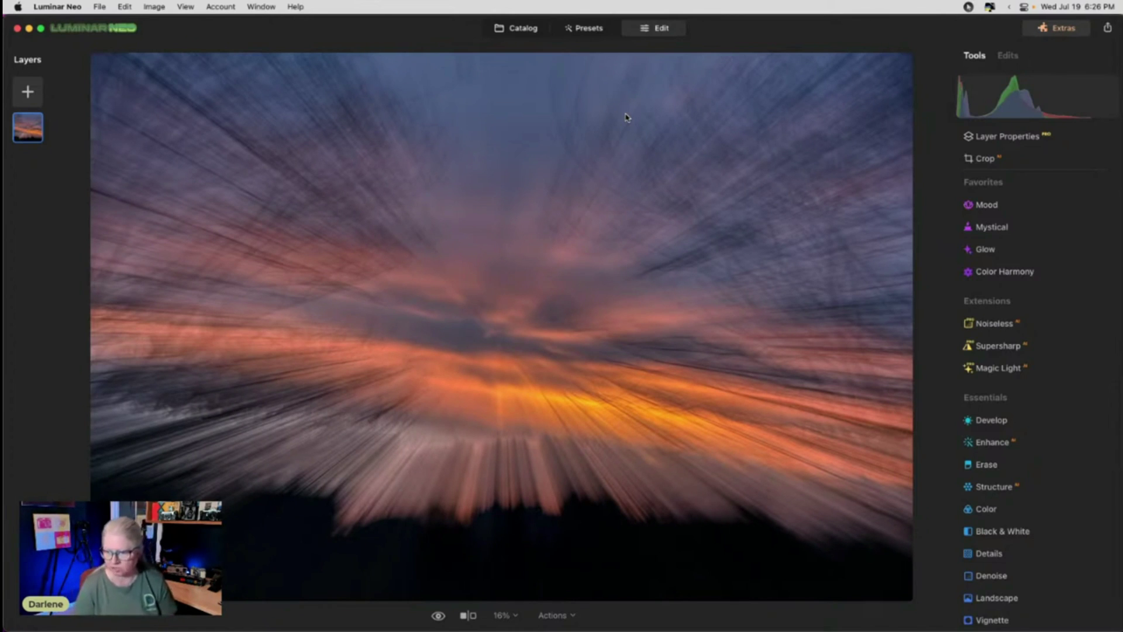
# In Color Harmony's Color Contrast, set Hue to 317 and Amount to 38, then try a lower Amount.
pyautogui.click(1016, 273)
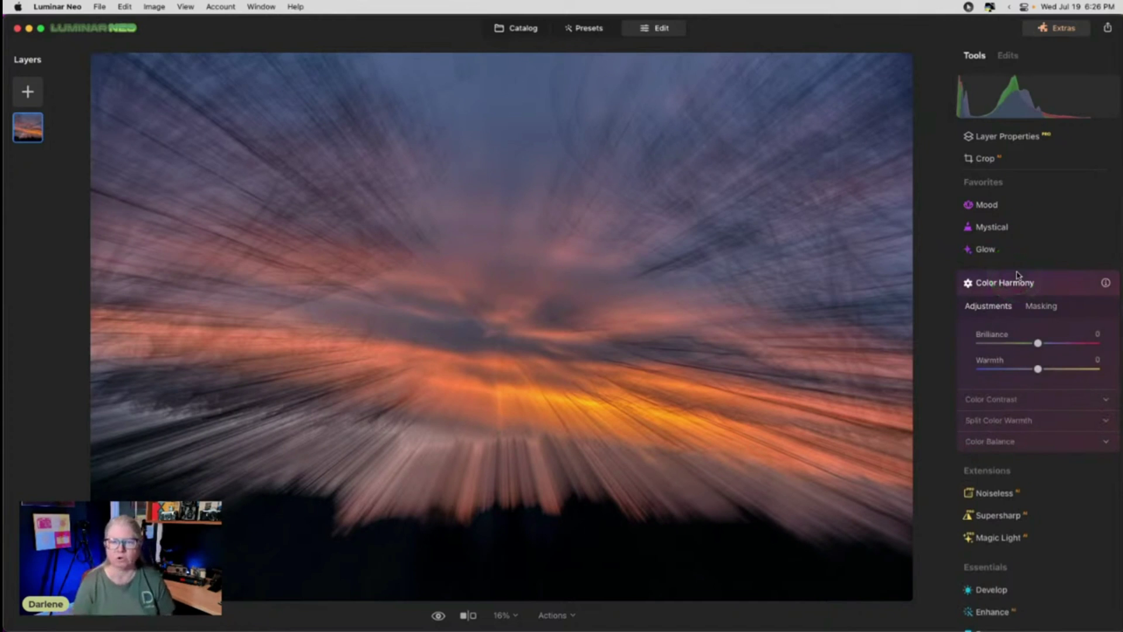
pyautogui.moveTo(1018, 274); pyautogui.dragTo(1023, 189)
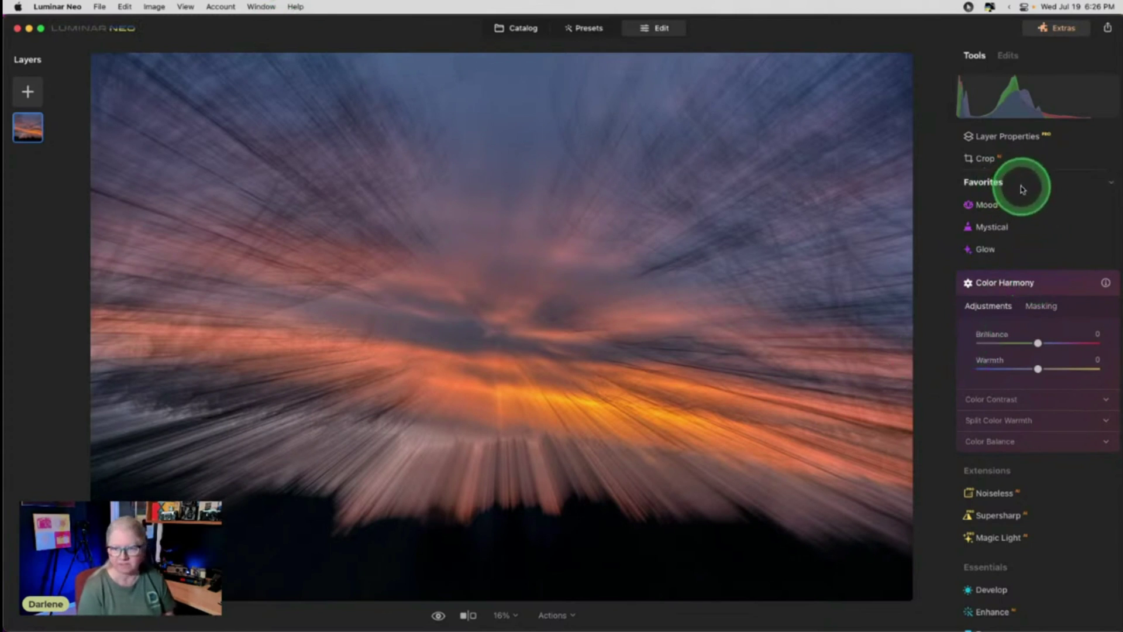
pyautogui.click(1006, 400)
pyautogui.moveTo(989, 395); pyautogui.dragTo(997, 458)
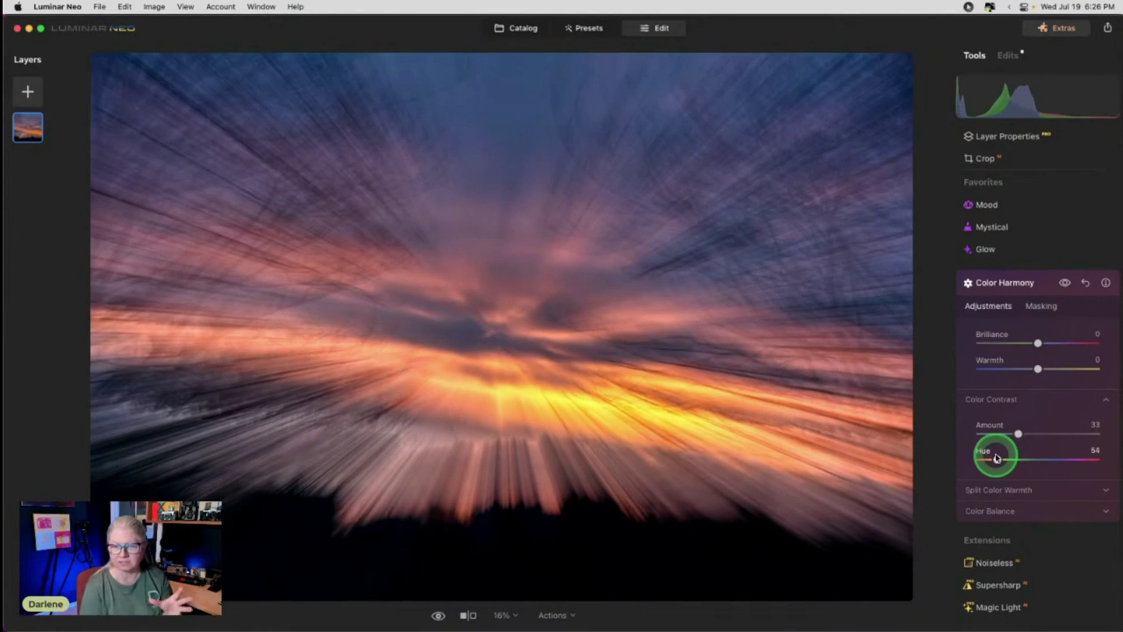
pyautogui.moveTo(997, 458); pyautogui.dragTo(1051, 457)
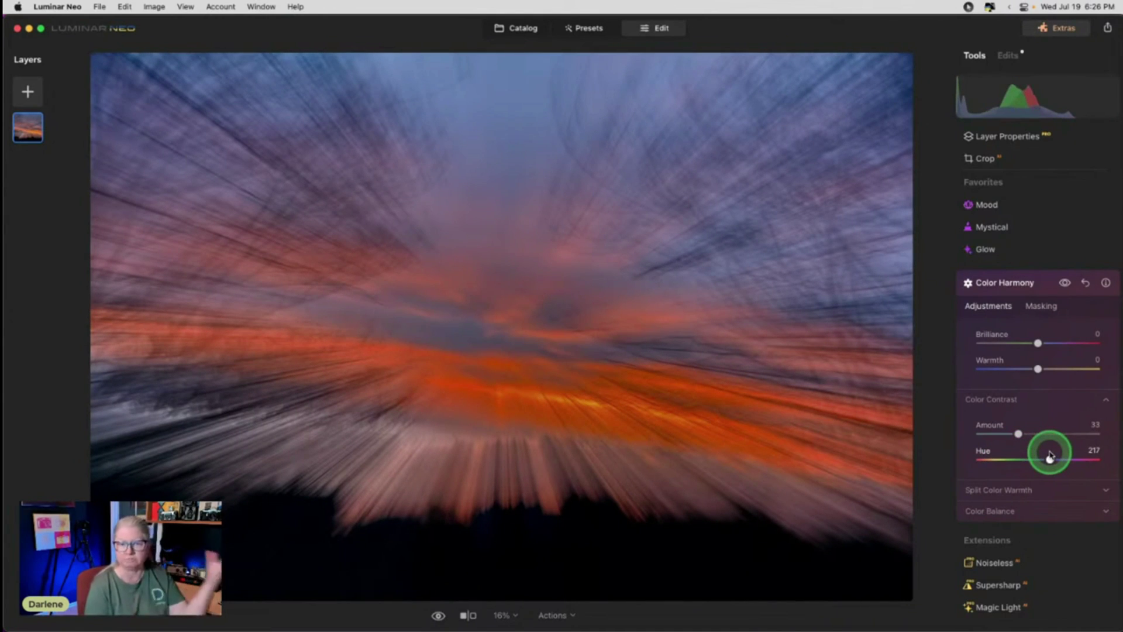
pyautogui.moveTo(1052, 457); pyautogui.dragTo(1014, 456)
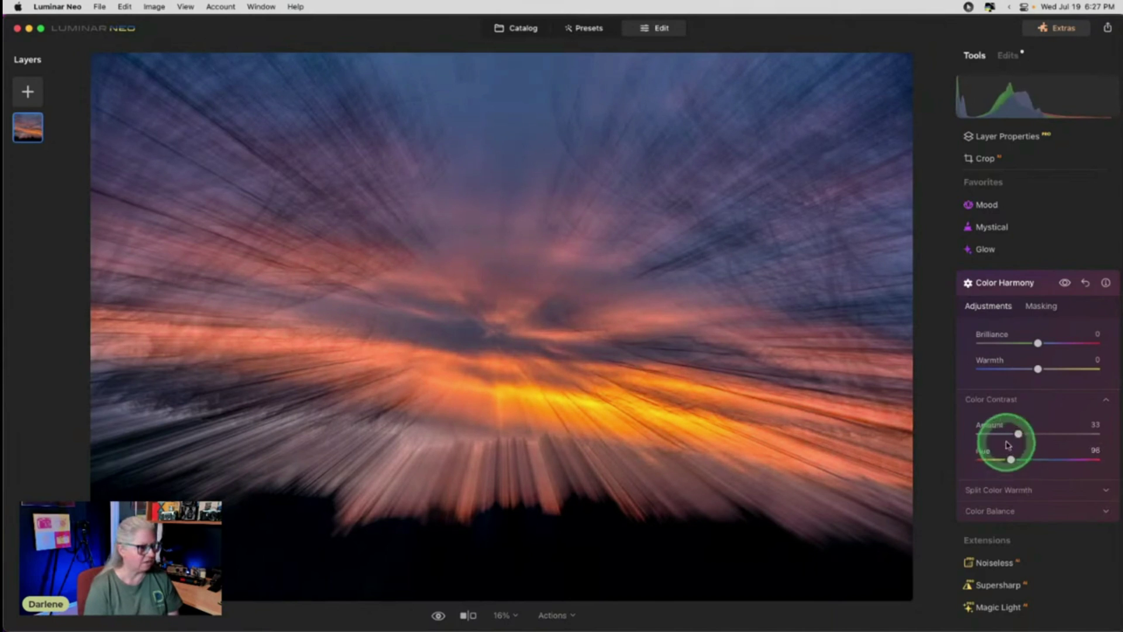
pyautogui.moveTo(1019, 434); pyautogui.dragTo(1083, 451)
pyautogui.click(1011, 459)
pyautogui.click(1025, 433)
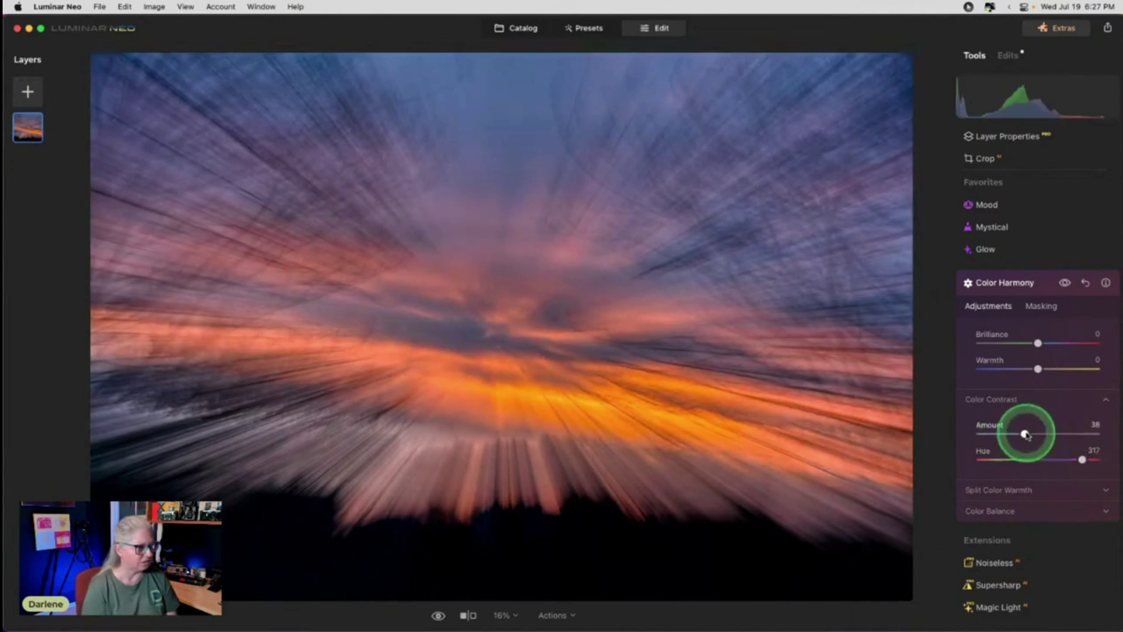
pyautogui.moveTo(1004, 434)
pyautogui.mouseDown()
pyautogui.moveTo(982, 434)
pyautogui.moveTo(1022, 435)
pyautogui.mouseUp()
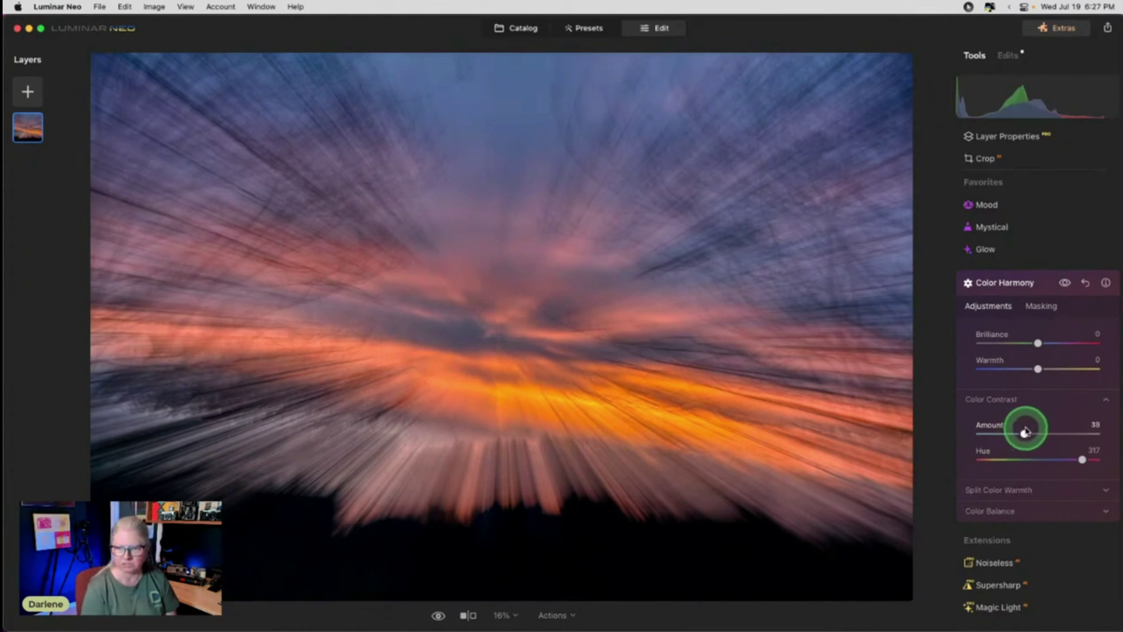
# Set Split Color Warmth Cool to -48 and try warming the highlights.
pyautogui.click(999, 488)
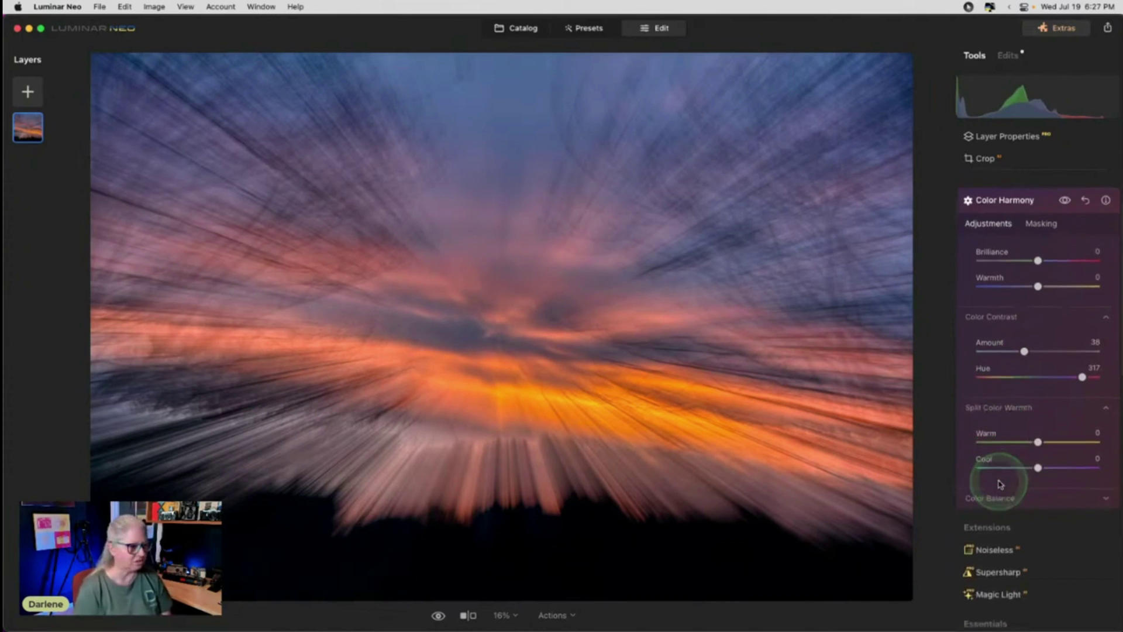
pyautogui.click(1045, 482)
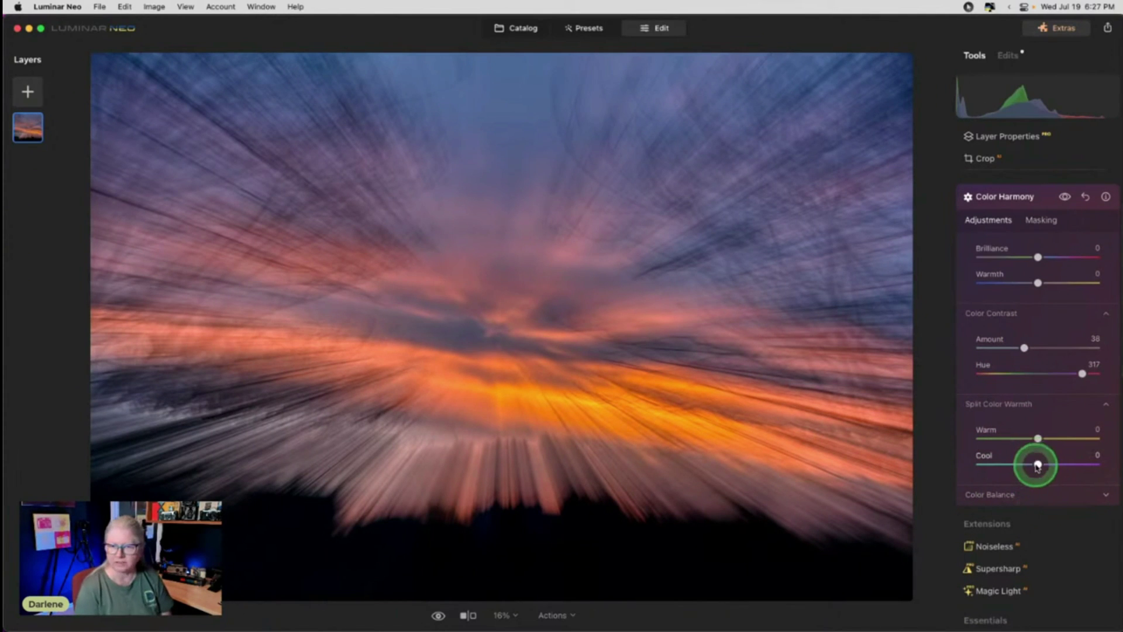
pyautogui.moveTo(1037, 465); pyautogui.dragTo(1005, 464)
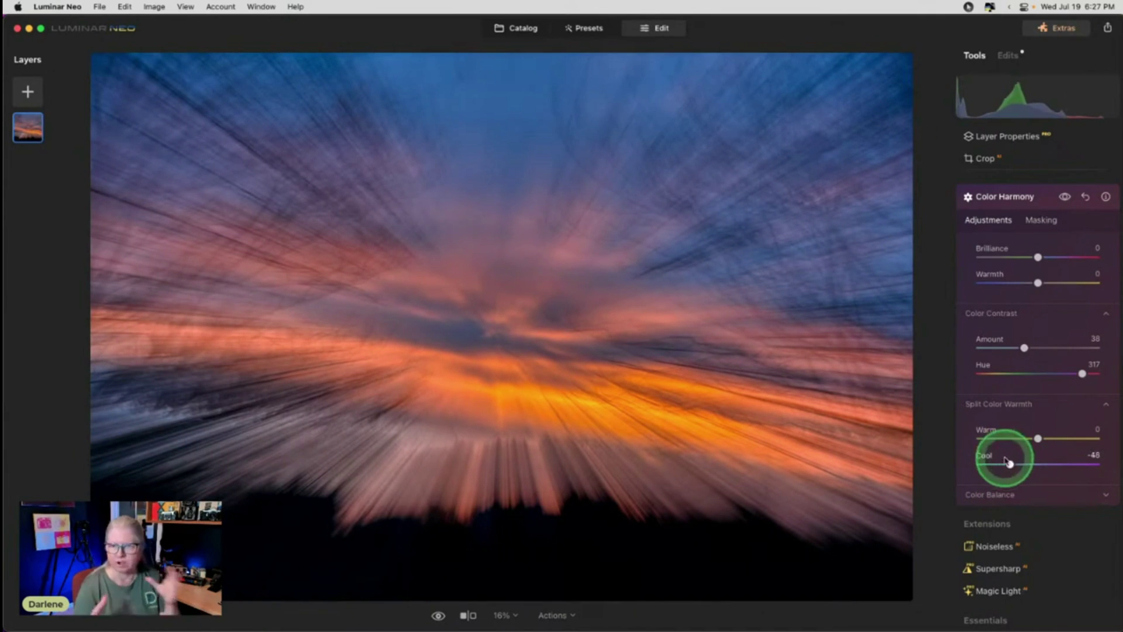
pyautogui.click(1038, 439)
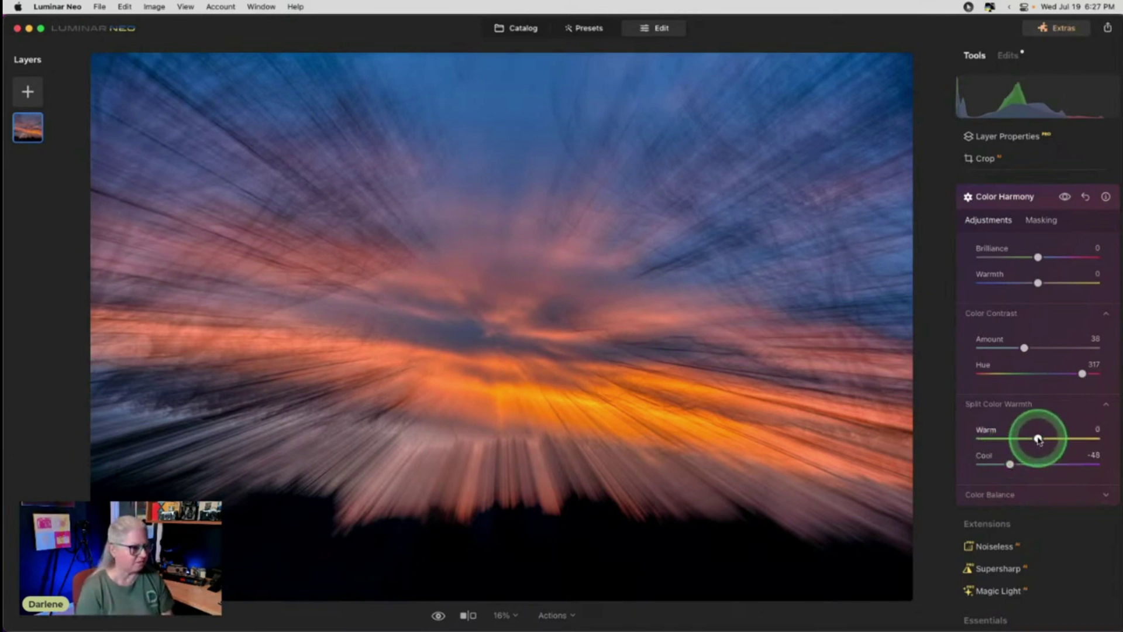
pyautogui.moveTo(1039, 439)
pyautogui.mouseDown()
pyautogui.moveTo(1085, 438)
pyautogui.moveTo(918, 442)
pyautogui.moveTo(1043, 440)
pyautogui.mouseUp()
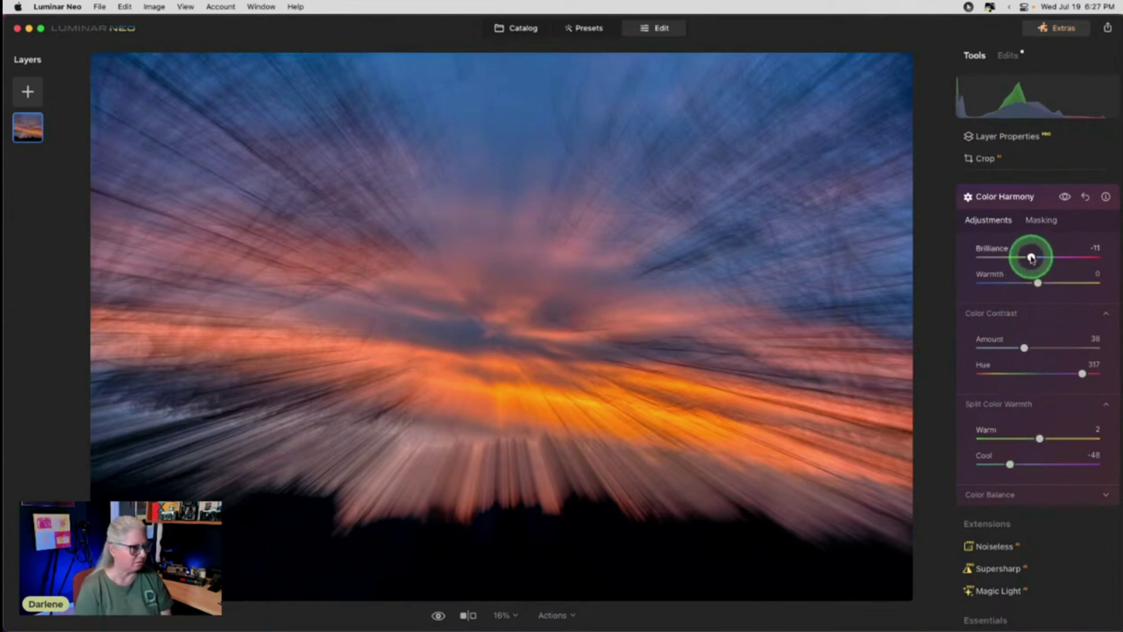
# Set Brilliance to 8 and Color Contrast Amount to 23, and return Warm to 0.
pyautogui.moveTo(1026, 257); pyautogui.dragTo(1050, 256)
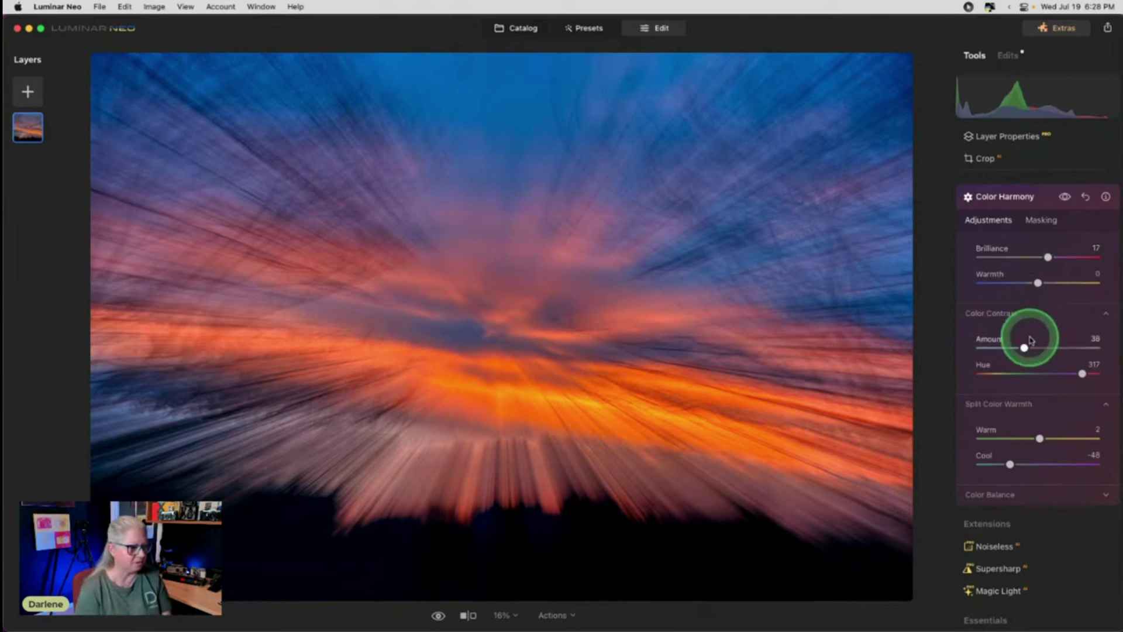
pyautogui.moveTo(1024, 347); pyautogui.dragTo(1008, 347)
pyautogui.moveTo(1040, 438); pyautogui.dragTo(1037, 438)
pyautogui.click(1021, 250)
pyautogui.moveTo(1048, 256); pyautogui.dragTo(1042, 257)
# Compare the image with Color Harmony on and off, then collapse the tool.
pyautogui.click(1065, 198)
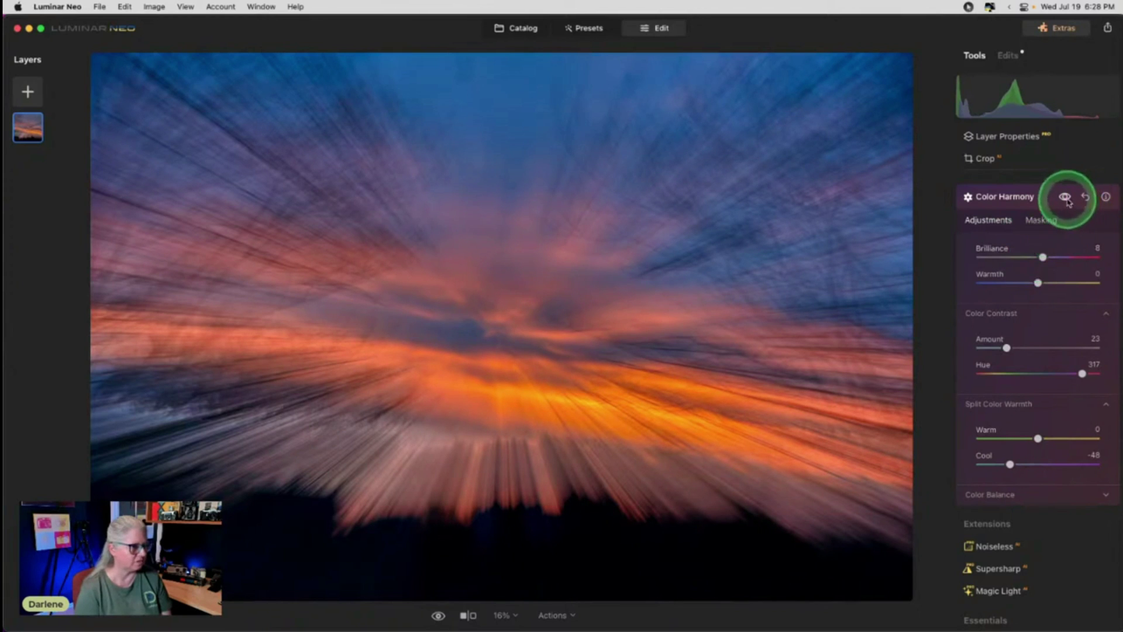
pyautogui.click(1065, 198)
pyautogui.click(1065, 198)
pyautogui.click(1065, 198)
pyautogui.click(1065, 198)
pyautogui.click(1065, 198)
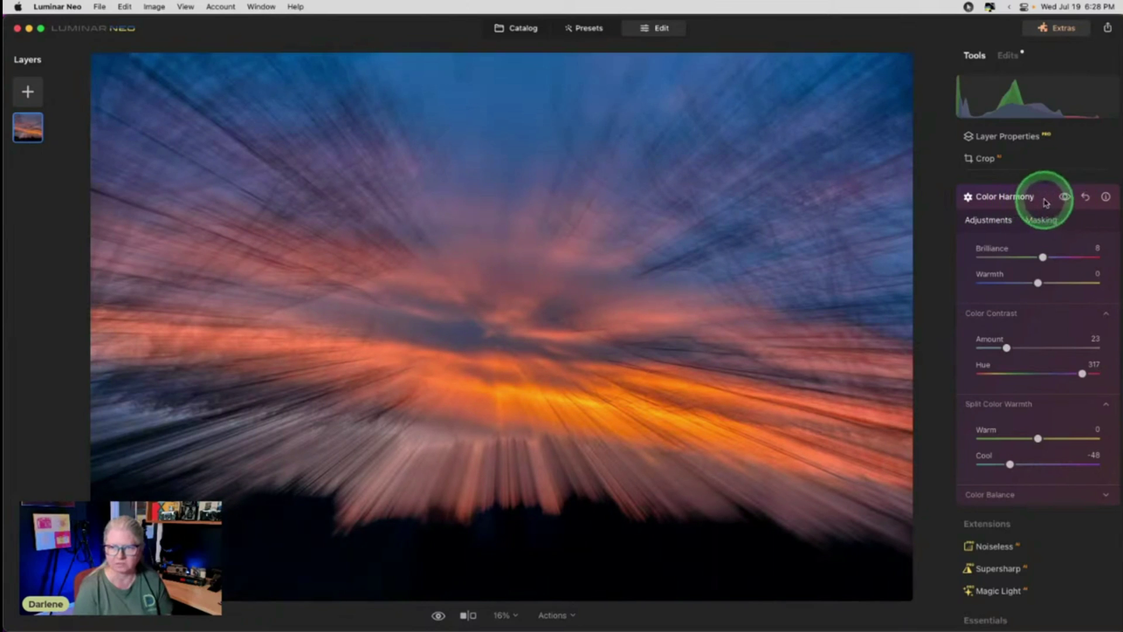
pyautogui.click(1047, 200)
pyautogui.click(1018, 269)
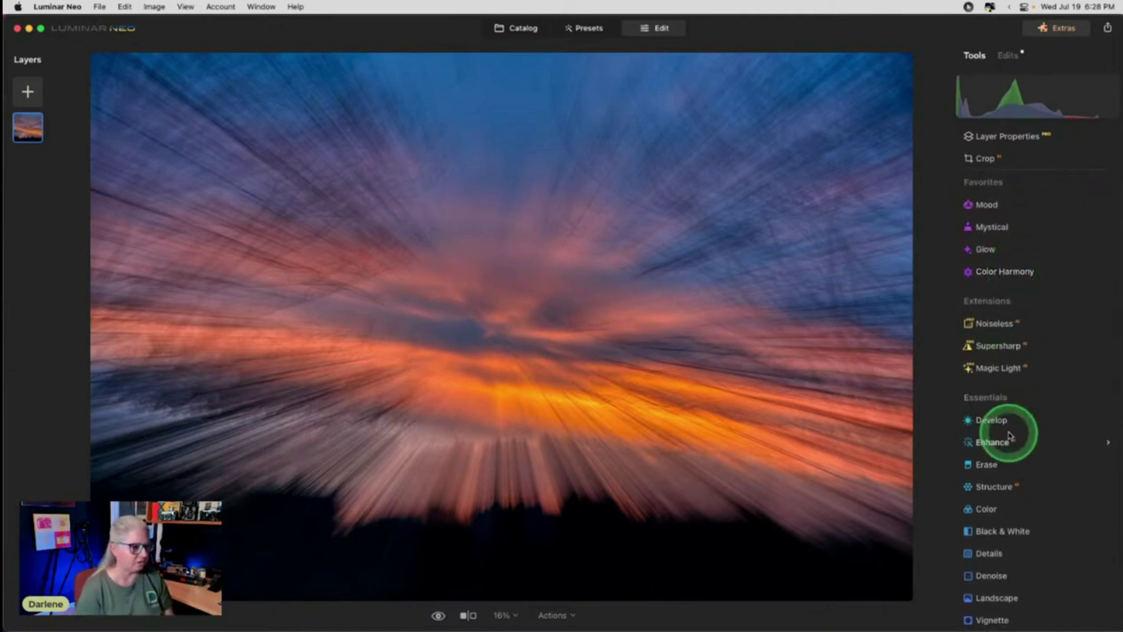
# Try Structure Amount and Boost values, then reset both to 0 and collapse Structure.
pyautogui.click(994, 487)
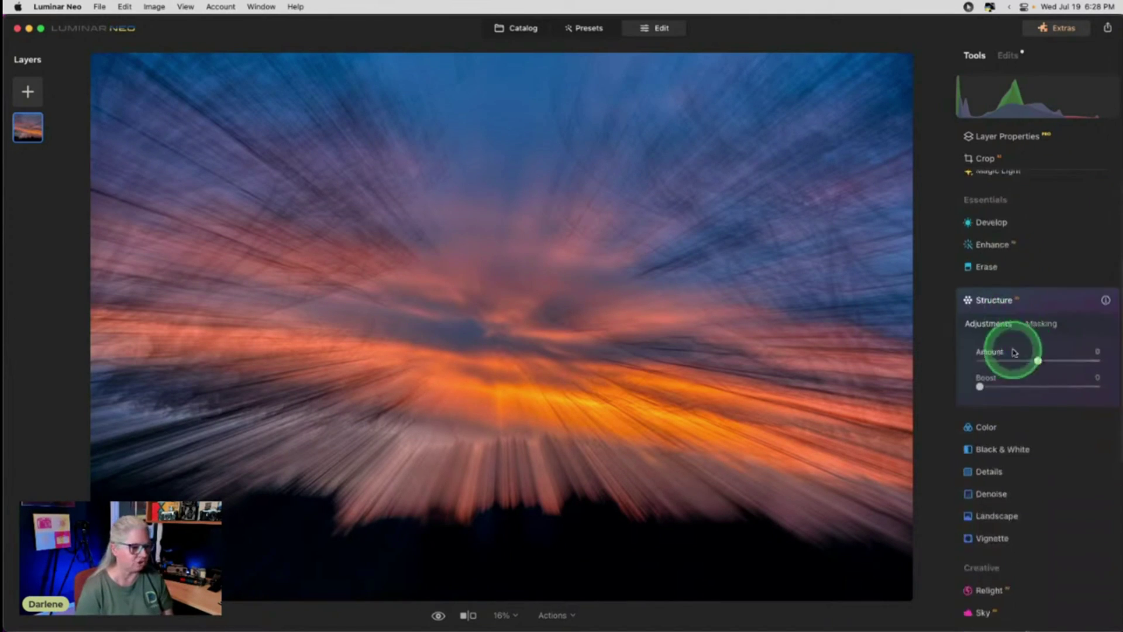
pyautogui.moveTo(998, 359); pyautogui.dragTo(1093, 384)
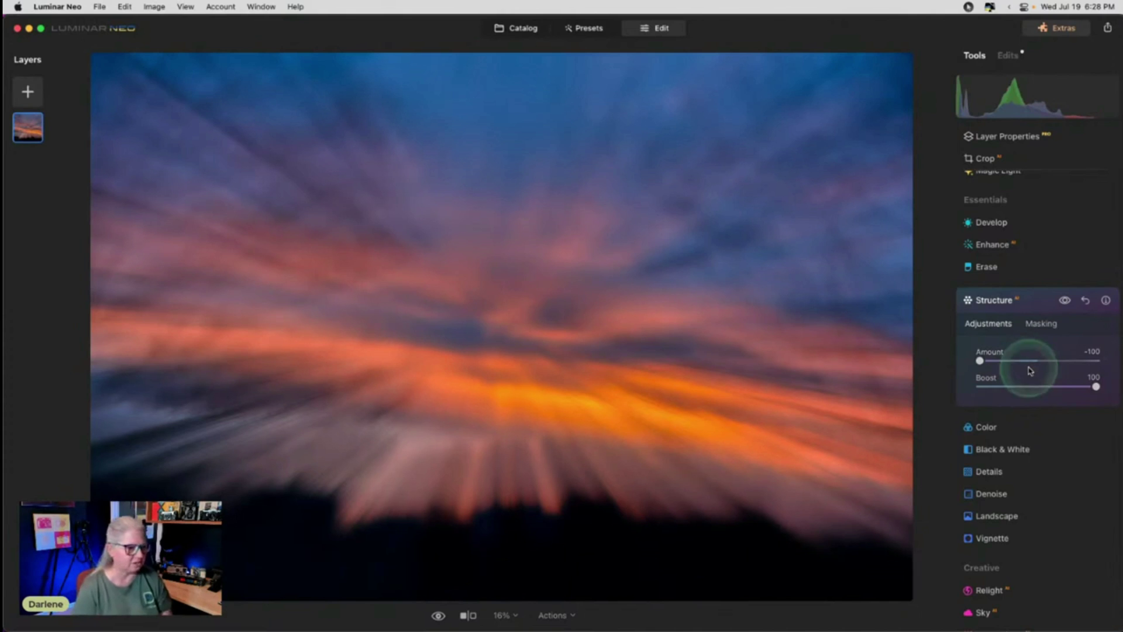
pyautogui.click(1035, 385)
pyautogui.click(1017, 361)
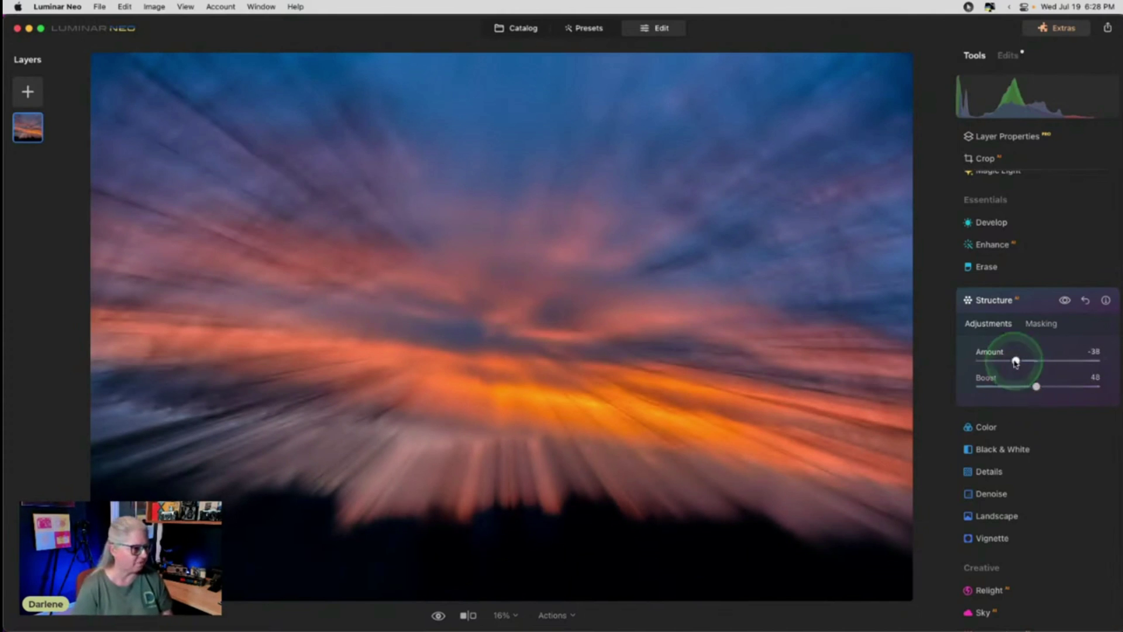
pyautogui.click(1085, 300)
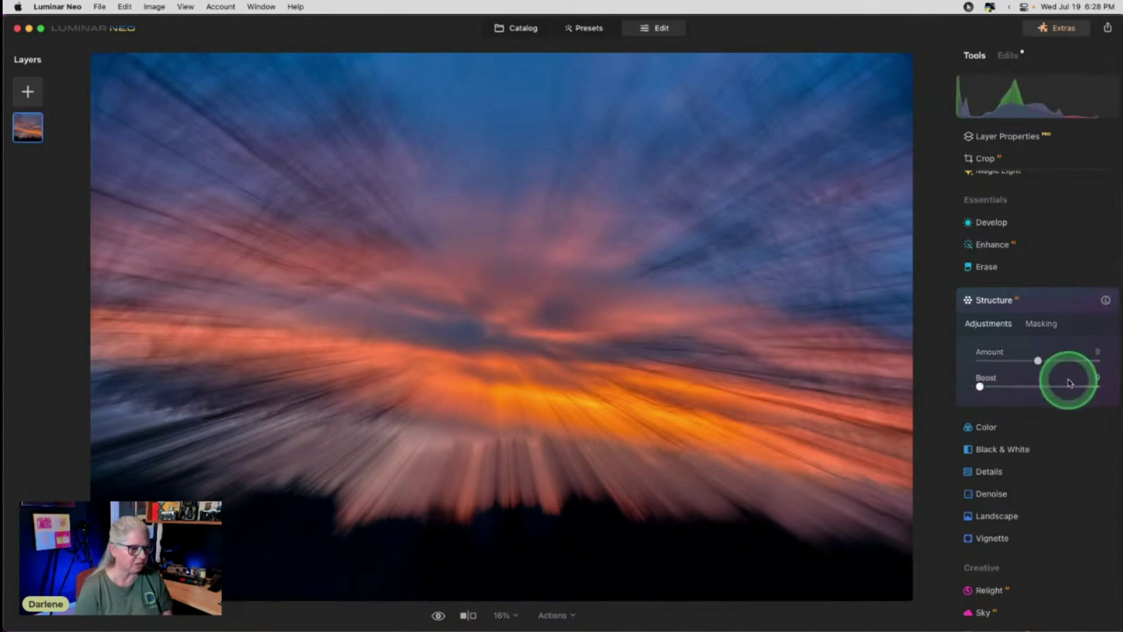
pyautogui.click(1042, 304)
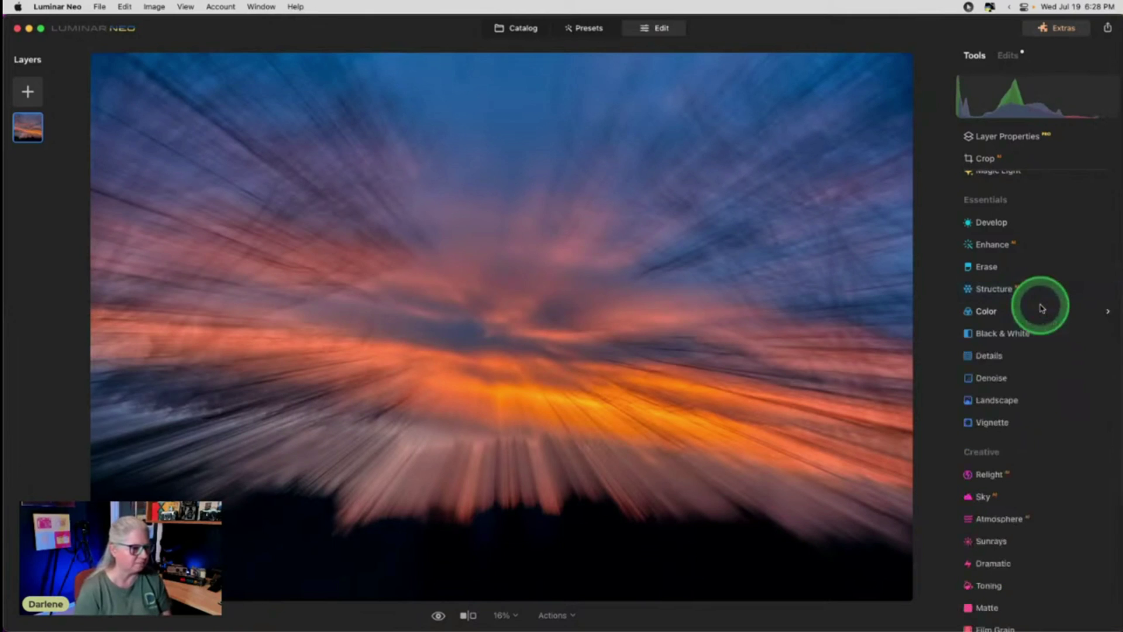
# Zoom in and test the Small, Medium and Large Details sliders at their ±100 extremes.
pyautogui.click(1013, 355)
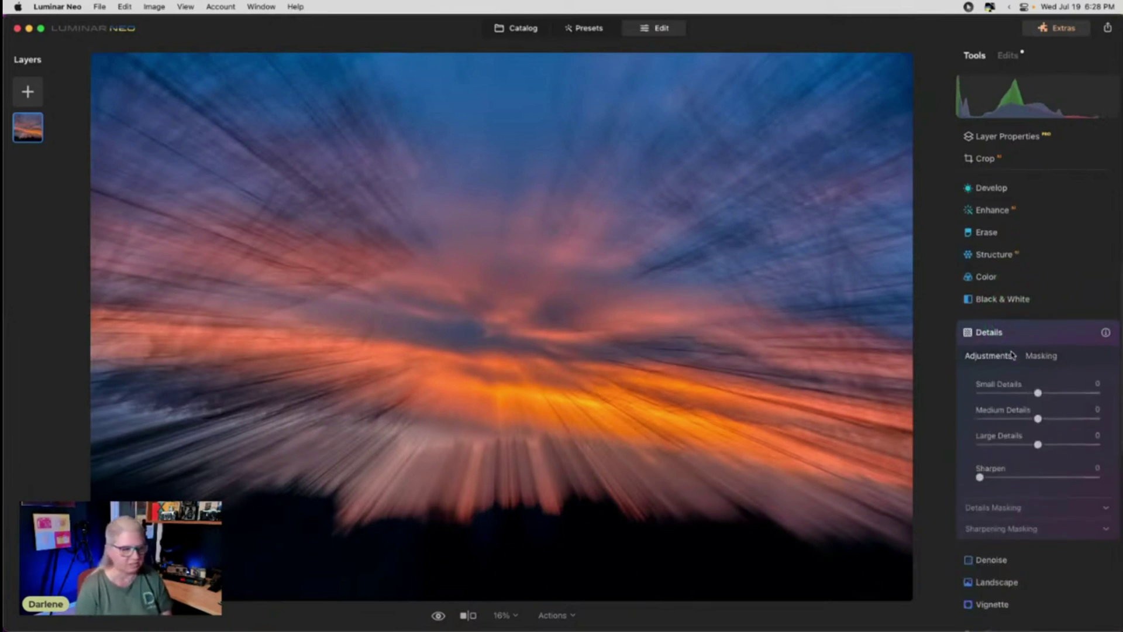
pyautogui.moveTo(1037, 390); pyautogui.dragTo(927, 394)
pyautogui.moveTo(1038, 415); pyautogui.dragTo(940, 408)
pyautogui.moveTo(1038, 364); pyautogui.dragTo(1106, 364)
pyautogui.click(973, 375)
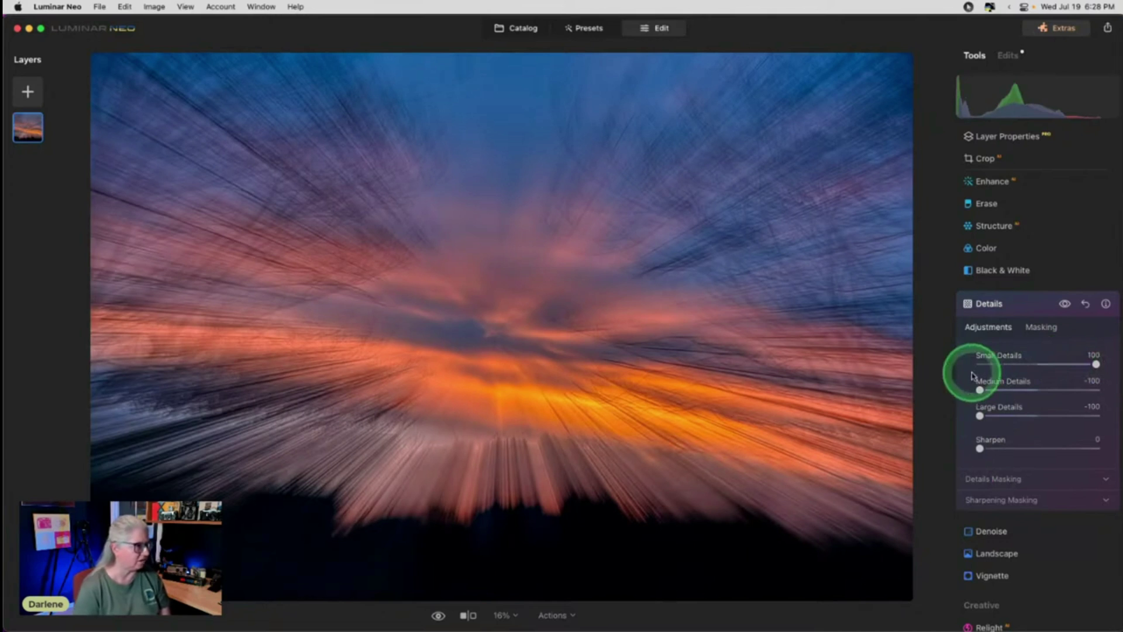
pyautogui.click(973, 375)
pyautogui.press('super+equal')
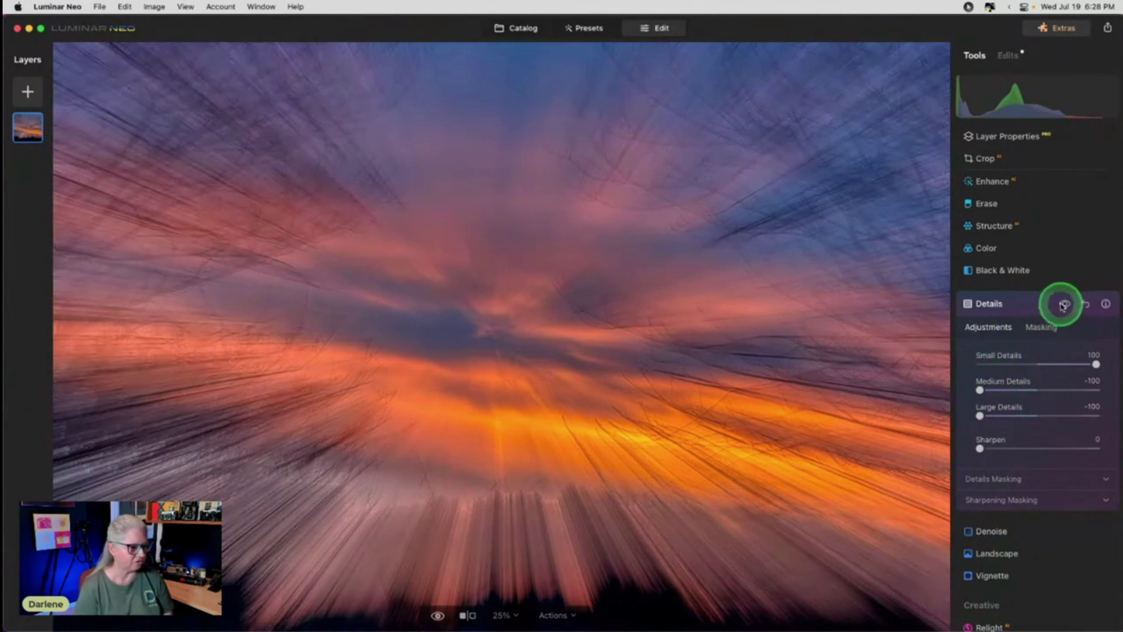
pyautogui.click(982, 391)
pyautogui.moveTo(982, 390); pyautogui.dragTo(1103, 389)
pyautogui.moveTo(981, 416); pyautogui.dragTo(1096, 416)
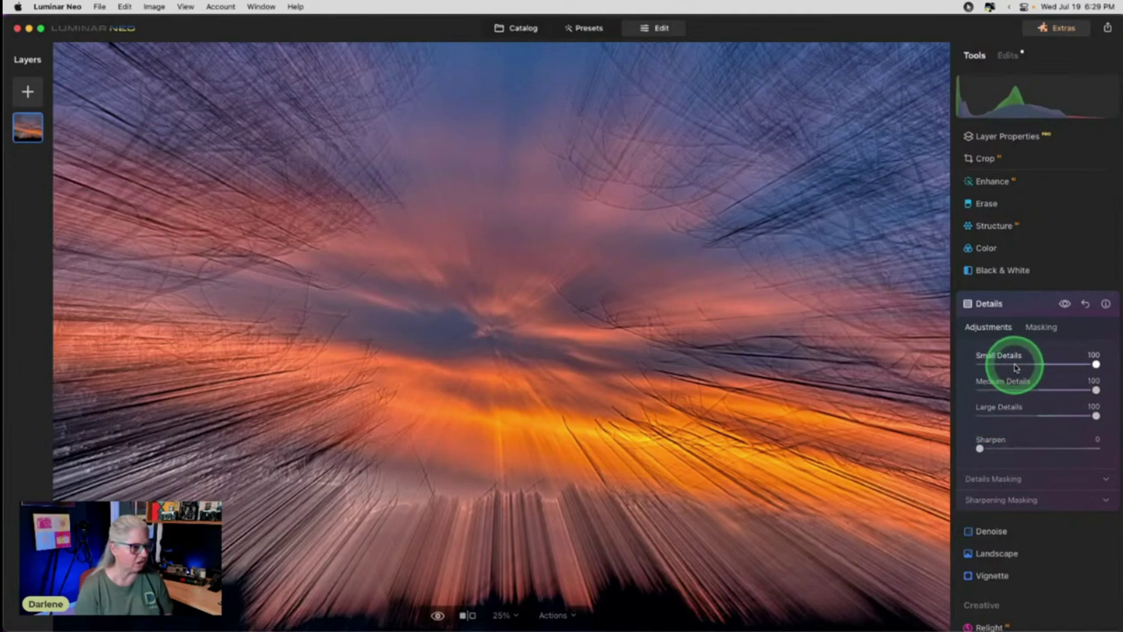
pyautogui.moveTo(1021, 369); pyautogui.dragTo(953, 361)
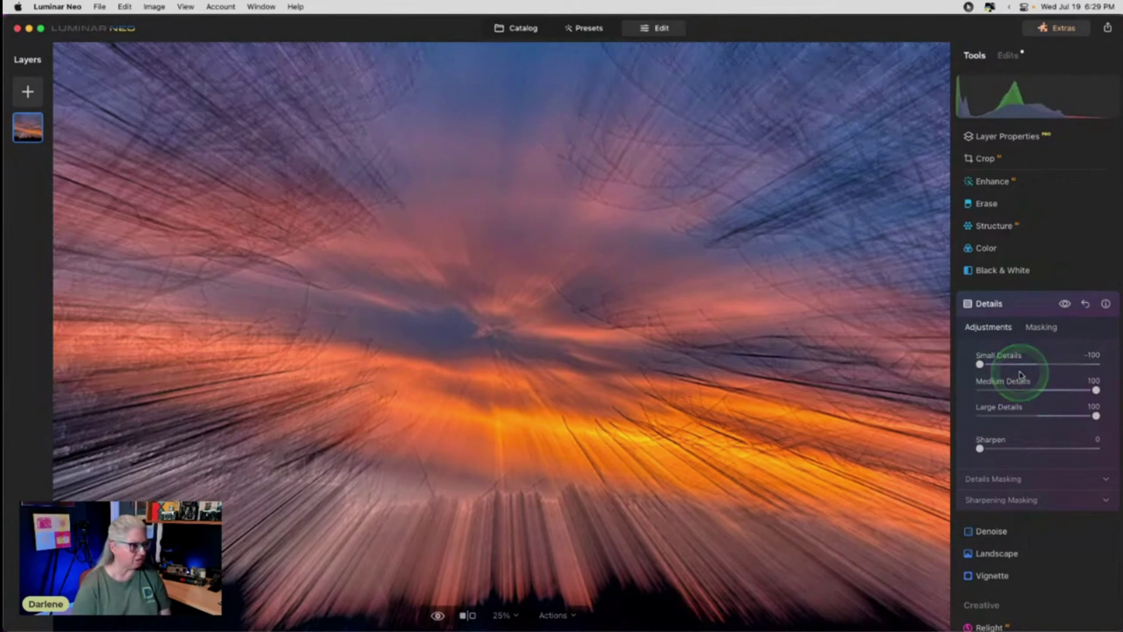
# Set Large Details to -67, Medium Details to -37 and Small Details to about 31.
pyautogui.click(1064, 304)
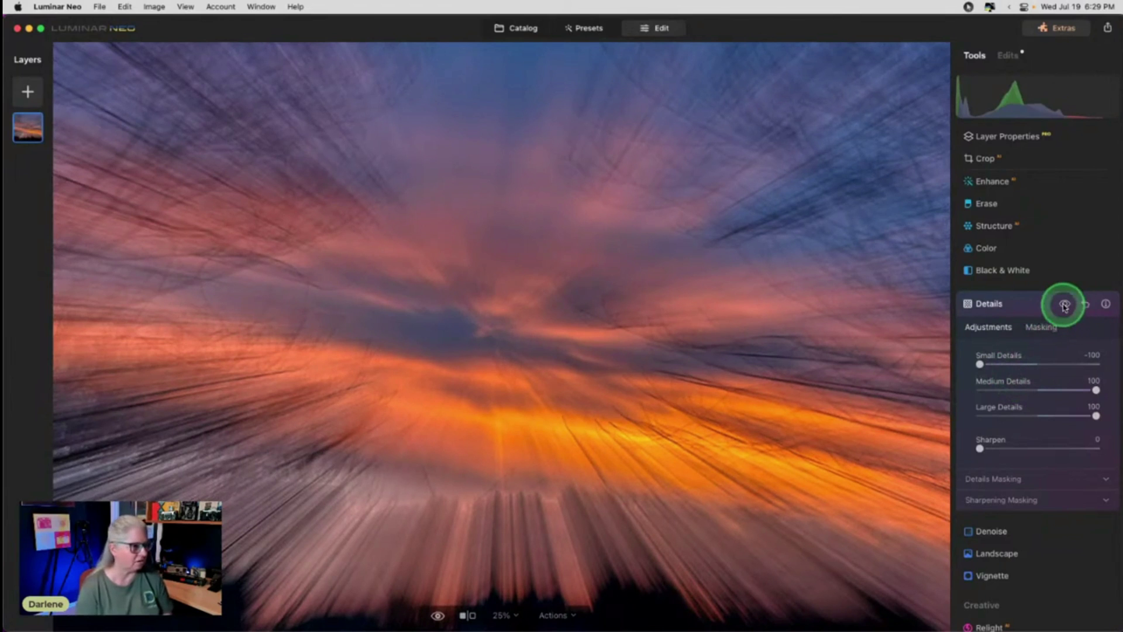
pyautogui.click(996, 477)
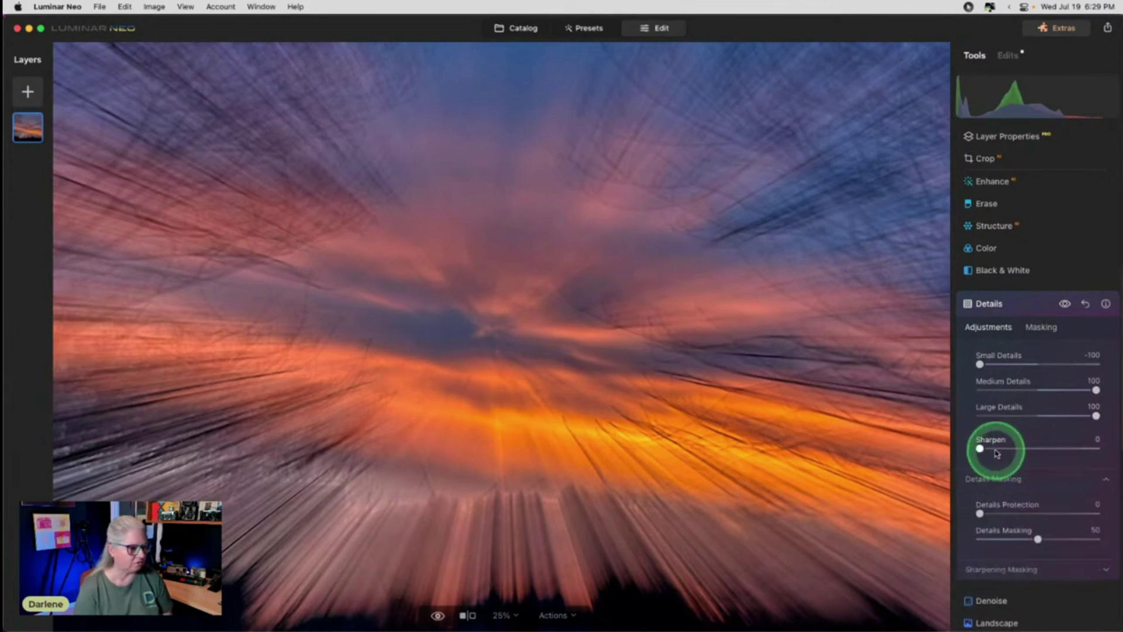
pyautogui.moveTo(1096, 416); pyautogui.dragTo(998, 416)
pyautogui.click(1015, 391)
pyautogui.click(1047, 364)
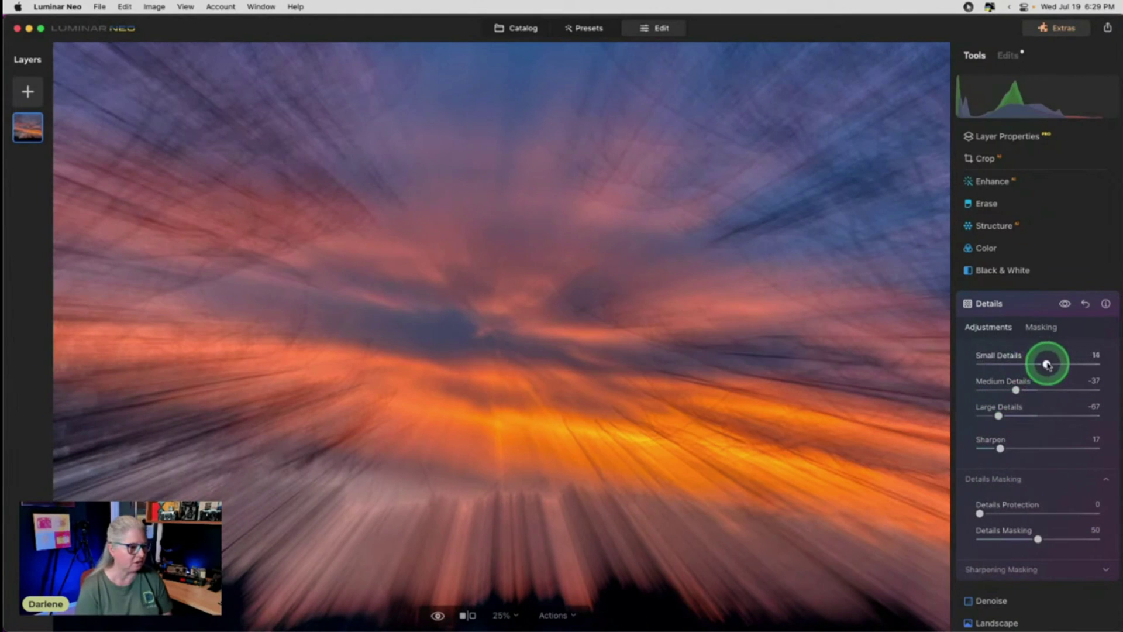
pyautogui.moveTo(1057, 365); pyautogui.dragTo(1058, 364)
# Nudge Small Details up to 48, compare with Details off, collapse the tool and fit the photo.
pyautogui.click(1065, 303)
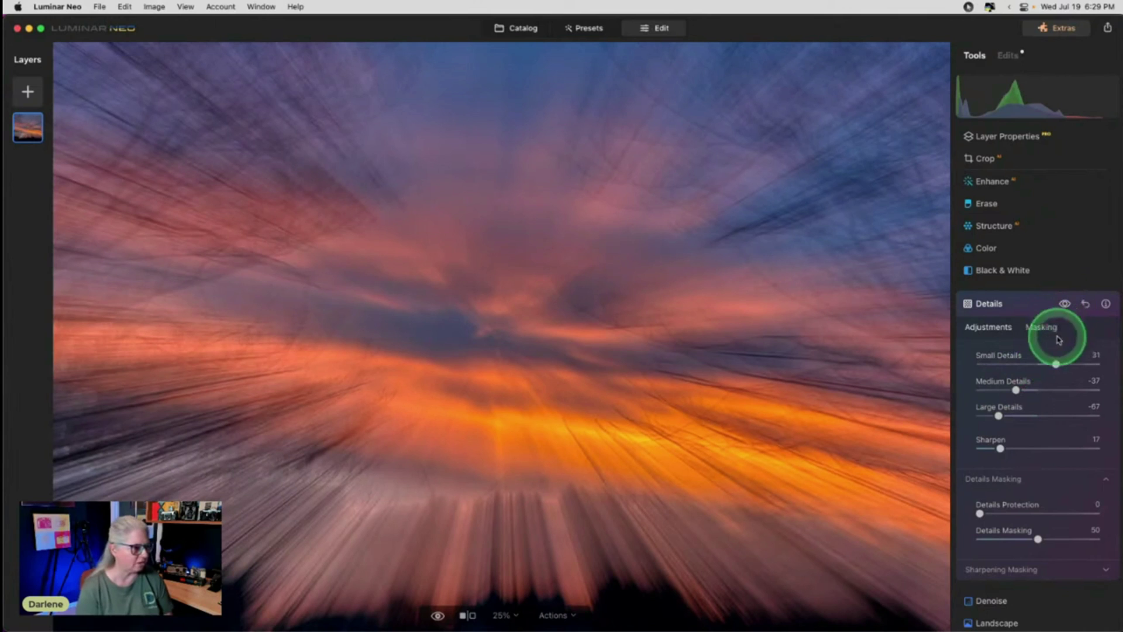
pyautogui.moveTo(1056, 363); pyautogui.dragTo(1066, 364)
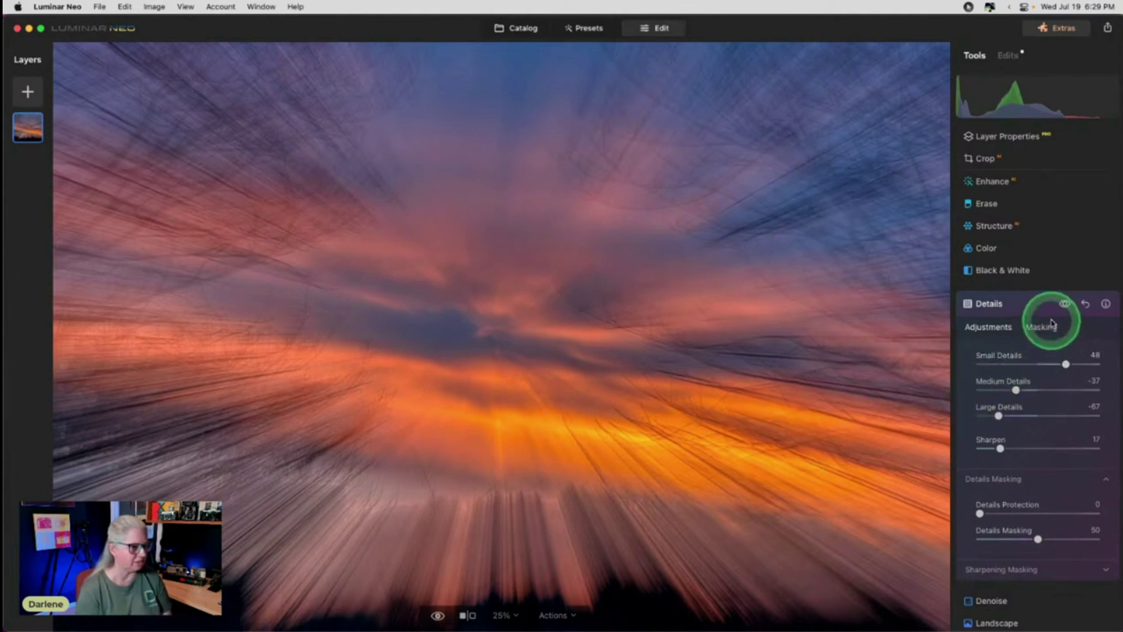
pyautogui.click(1064, 303)
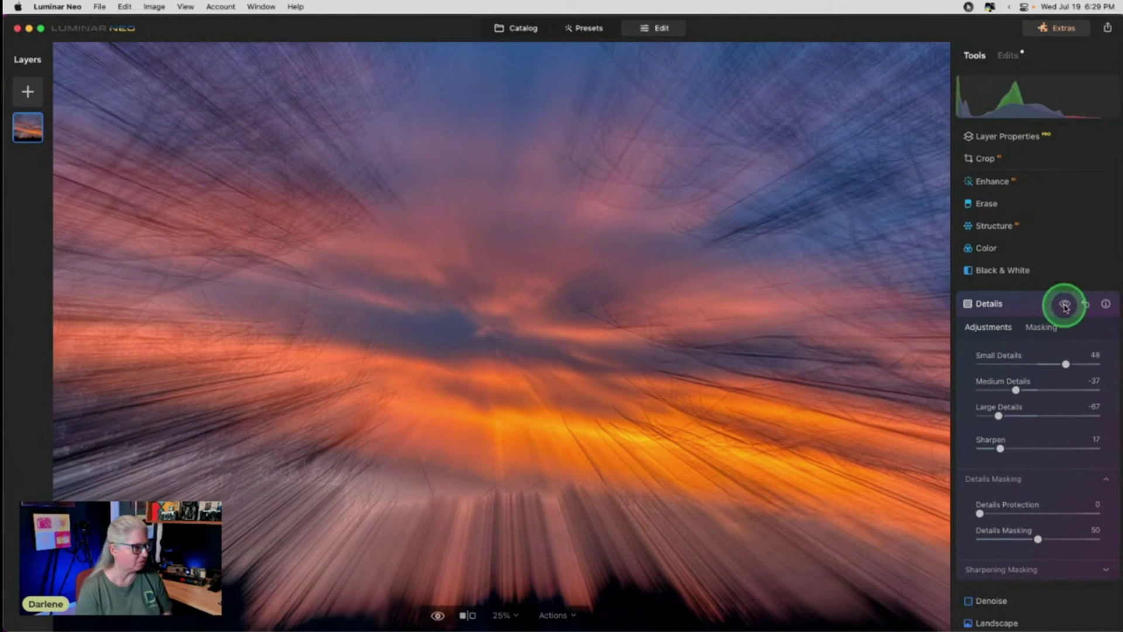
pyautogui.click(1024, 304)
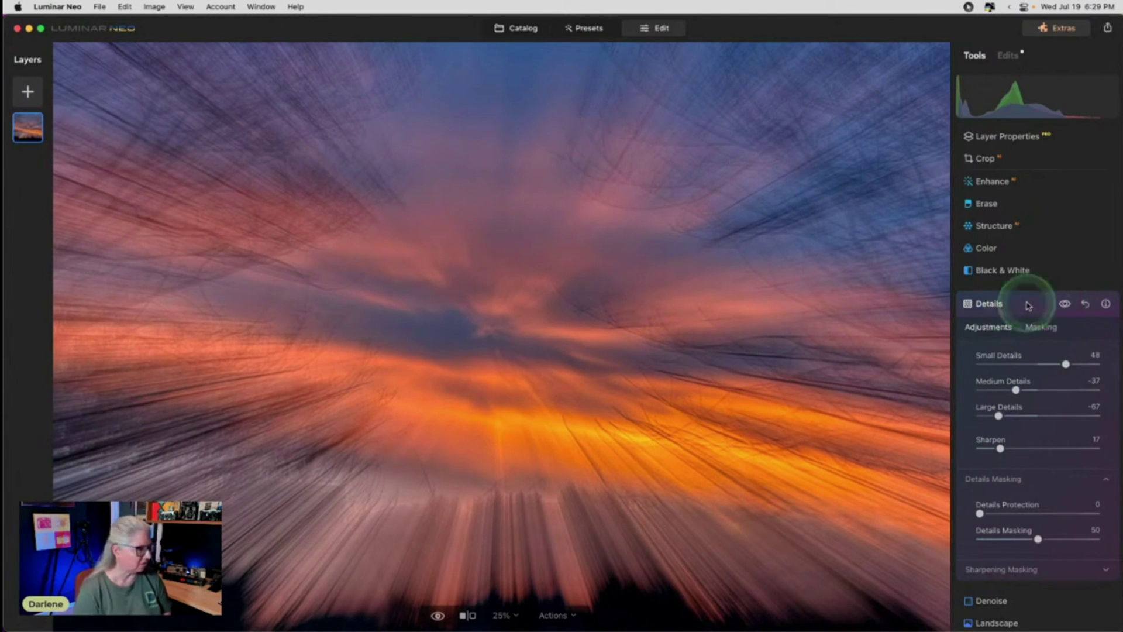
pyautogui.click(1028, 305)
pyautogui.press('super+0')
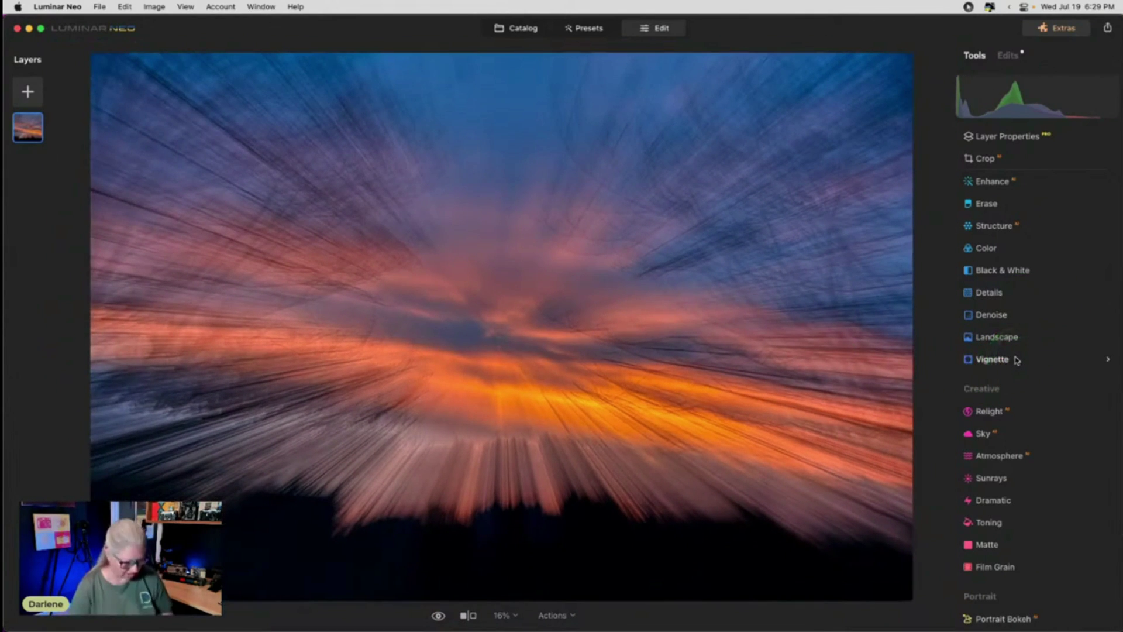
pyautogui.press('\\')
pyautogui.press('\\')
pyautogui.press('\\')
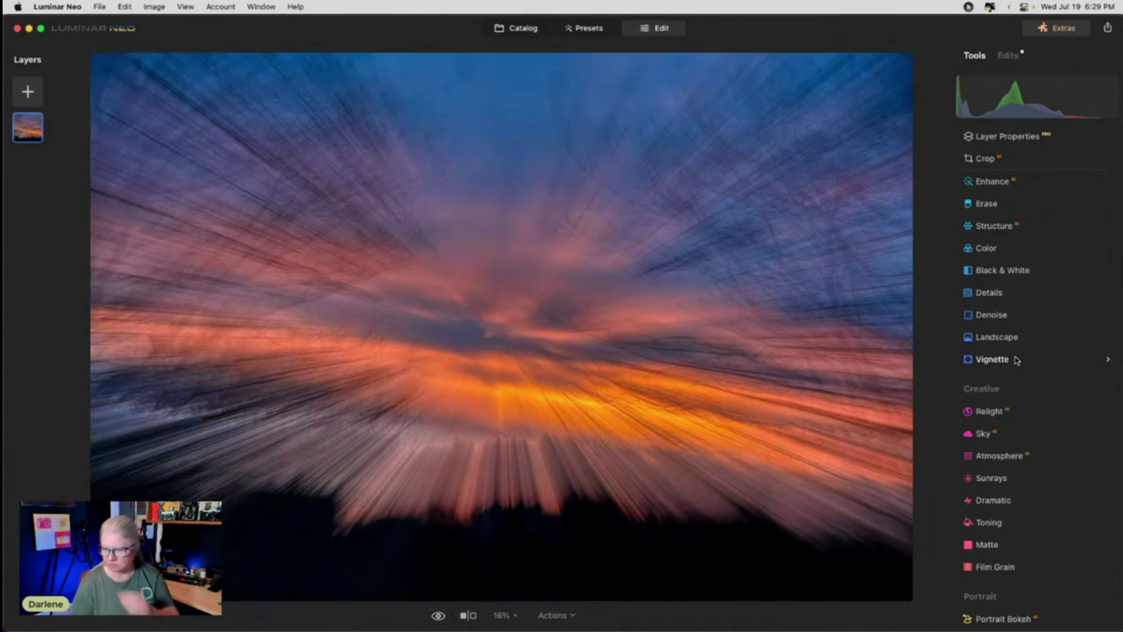
pyautogui.scroll(5, 1023, 327)
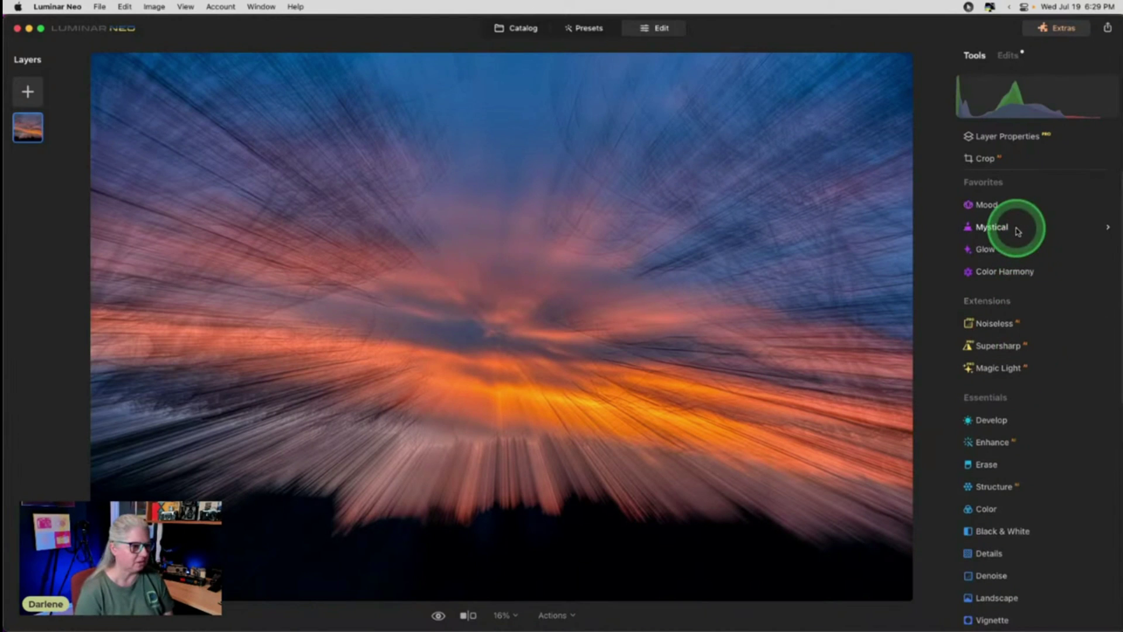
# Try the Glow type with Amount 85 and Brightness 22.
pyautogui.click(1017, 250)
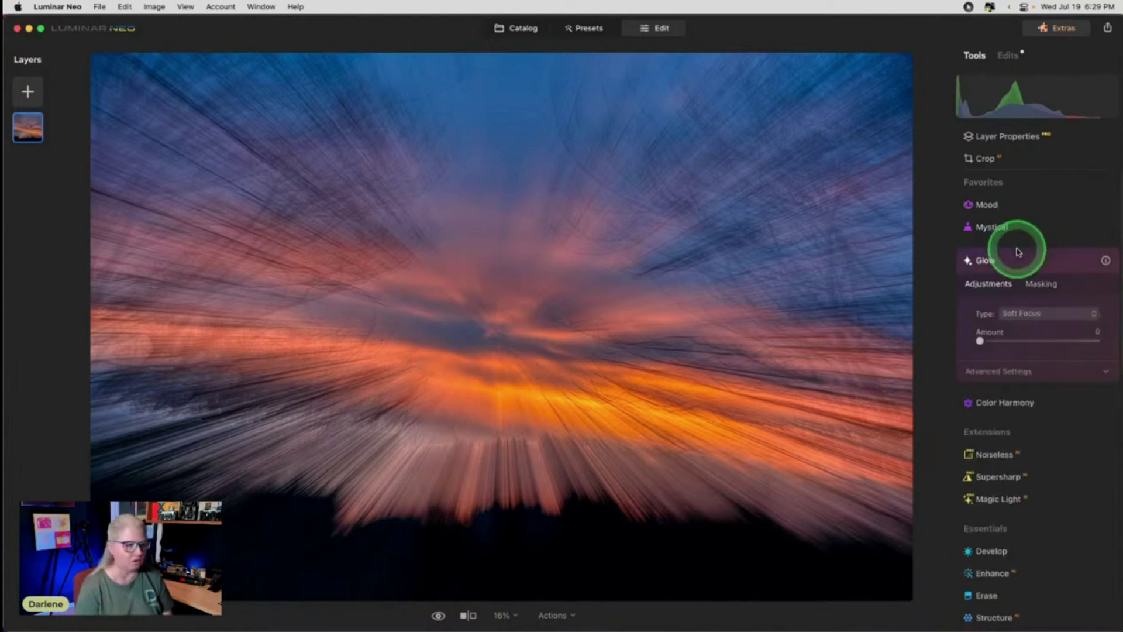
pyautogui.click(1025, 314)
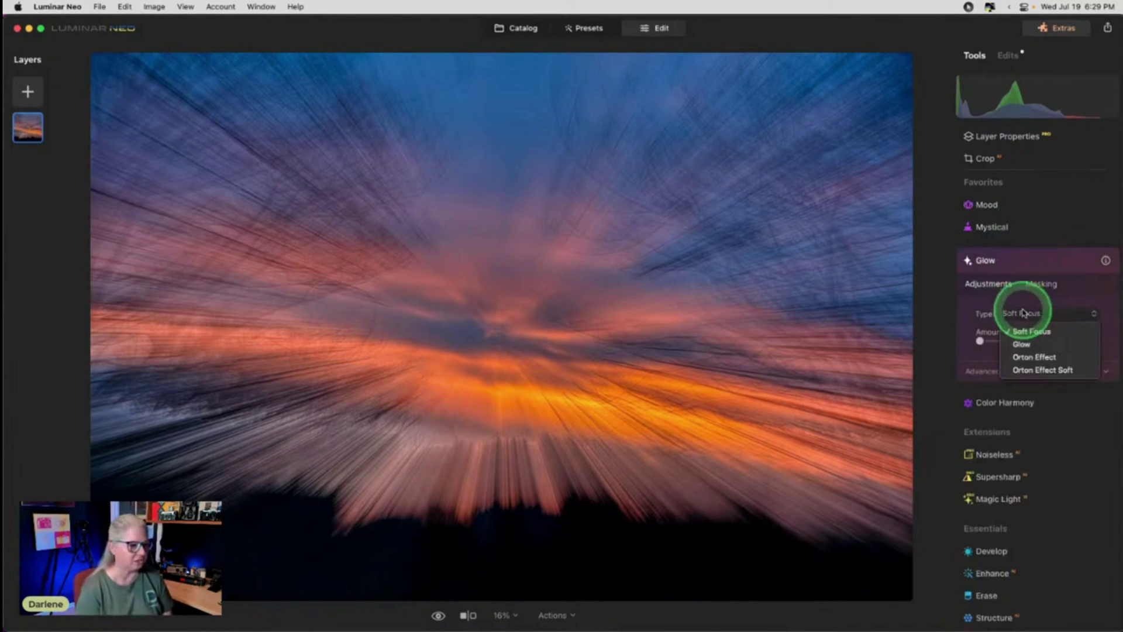
pyautogui.click(1028, 343)
pyautogui.click(975, 368)
pyautogui.moveTo(977, 340); pyautogui.dragTo(1075, 342)
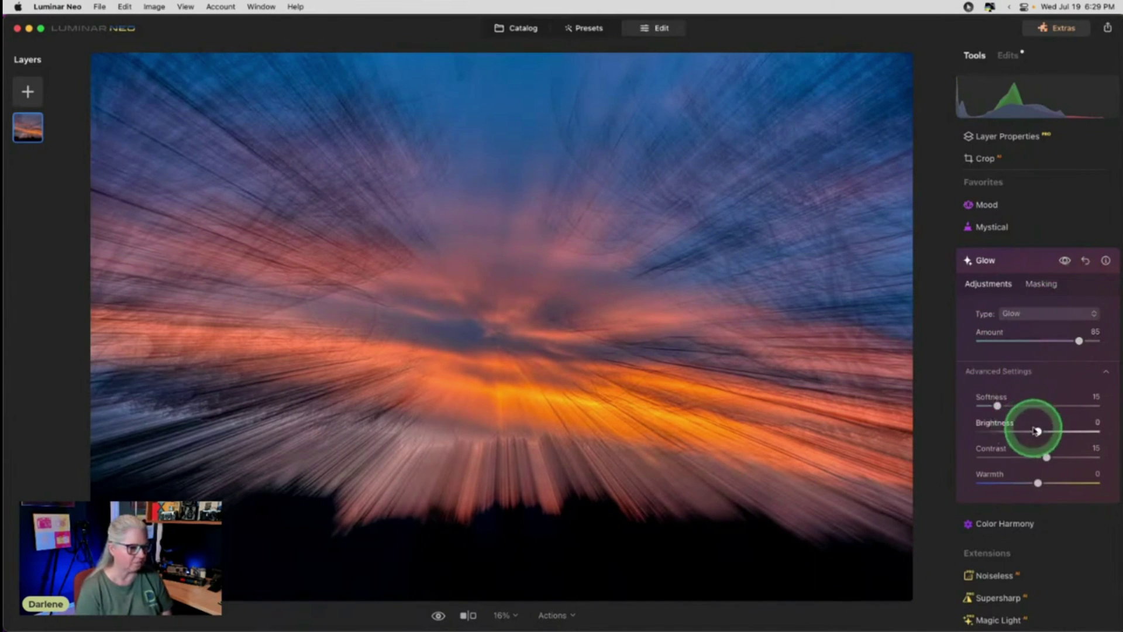
pyautogui.moveTo(1037, 431)
pyautogui.mouseDown()
pyautogui.moveTo(1055, 427)
pyautogui.moveTo(988, 423)
pyautogui.moveTo(1053, 426)
pyautogui.moveTo(1025, 455)
pyautogui.moveTo(1051, 455)
pyautogui.moveTo(1019, 455)
pyautogui.moveTo(1031, 437)
pyautogui.mouseUp()
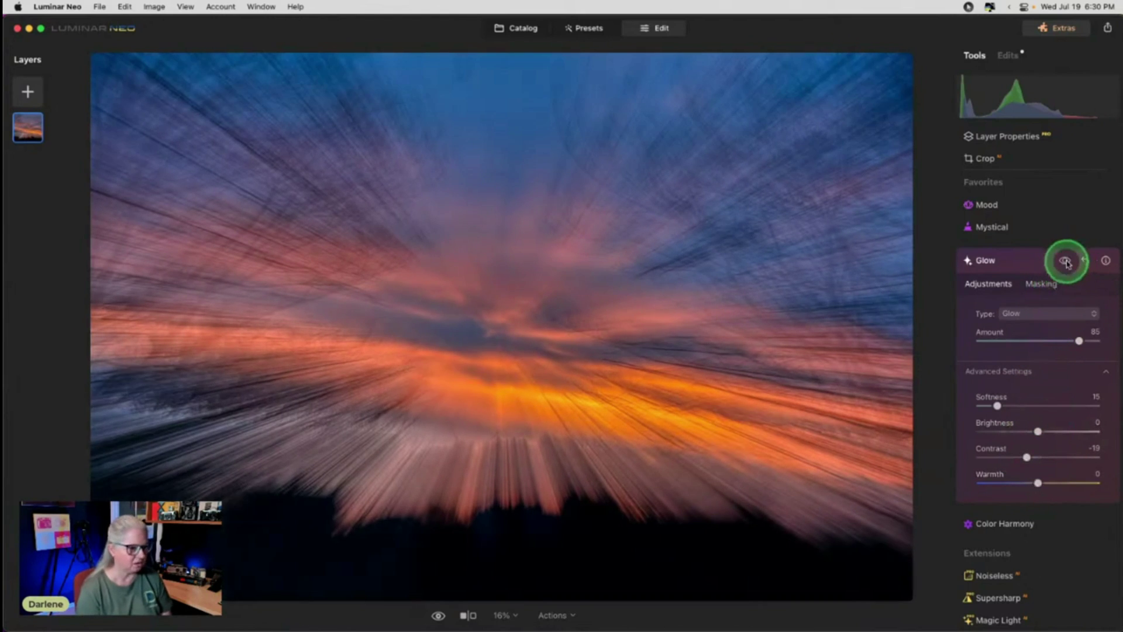
# Switch the glow to Orton Effect with Brightness -78 and Contrast -11, and compare it on and off.
pyautogui.click(1039, 312)
pyautogui.click(1034, 358)
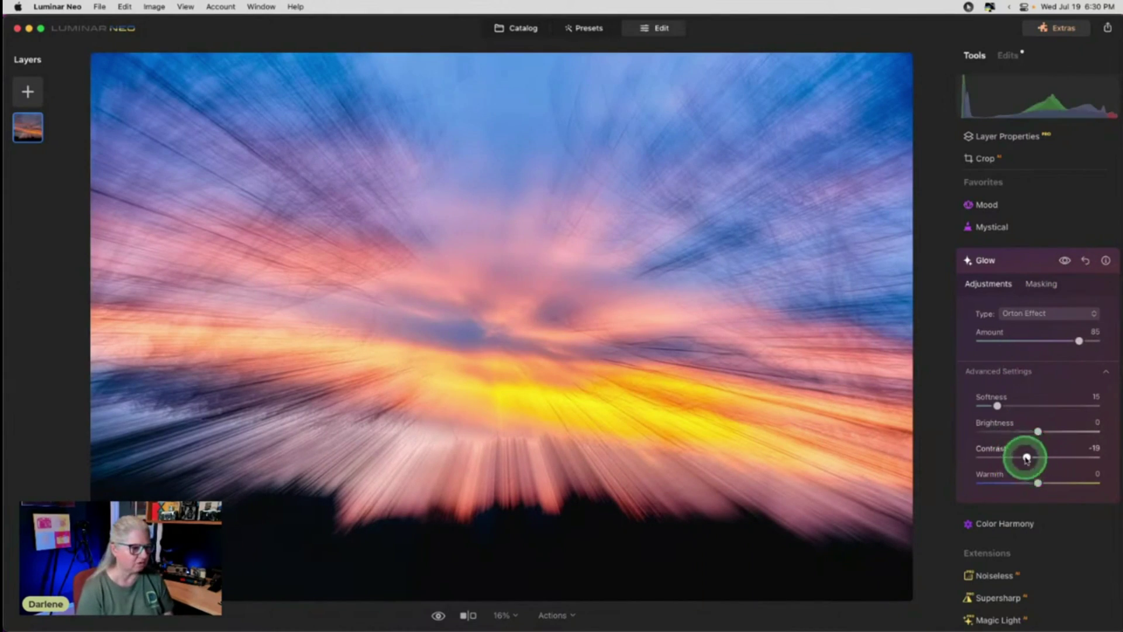
pyautogui.moveTo(1024, 457)
pyautogui.mouseDown()
pyautogui.moveTo(1046, 457)
pyautogui.moveTo(994, 431)
pyautogui.moveTo(1048, 457)
pyautogui.moveTo(1003, 457)
pyautogui.moveTo(1053, 457)
pyautogui.moveTo(1031, 451)
pyautogui.mouseUp()
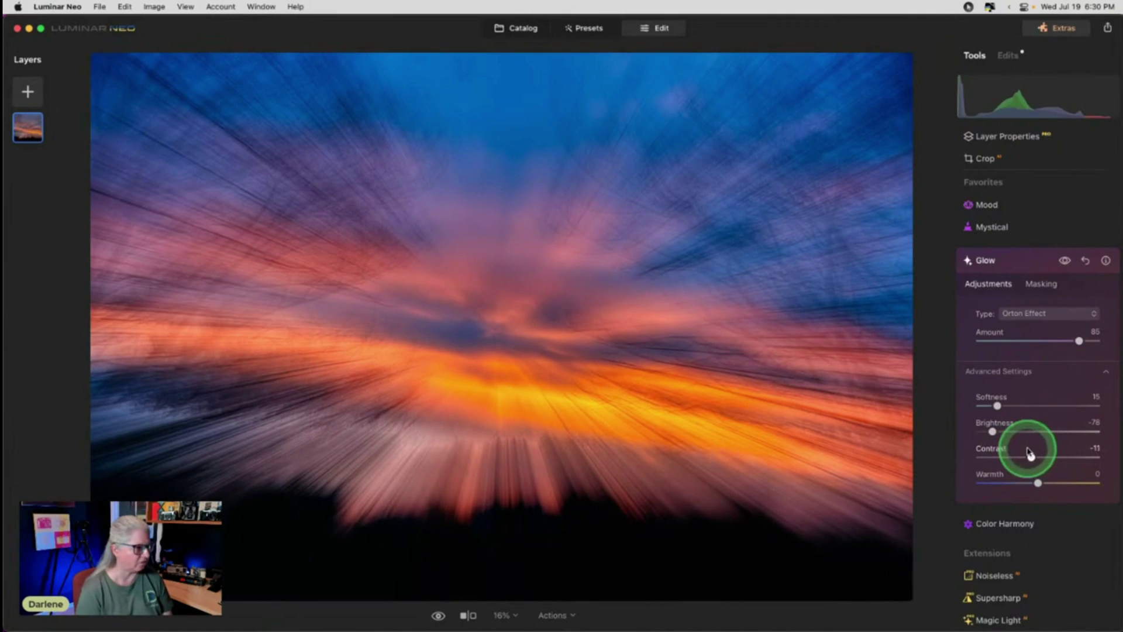
pyautogui.click(1065, 261)
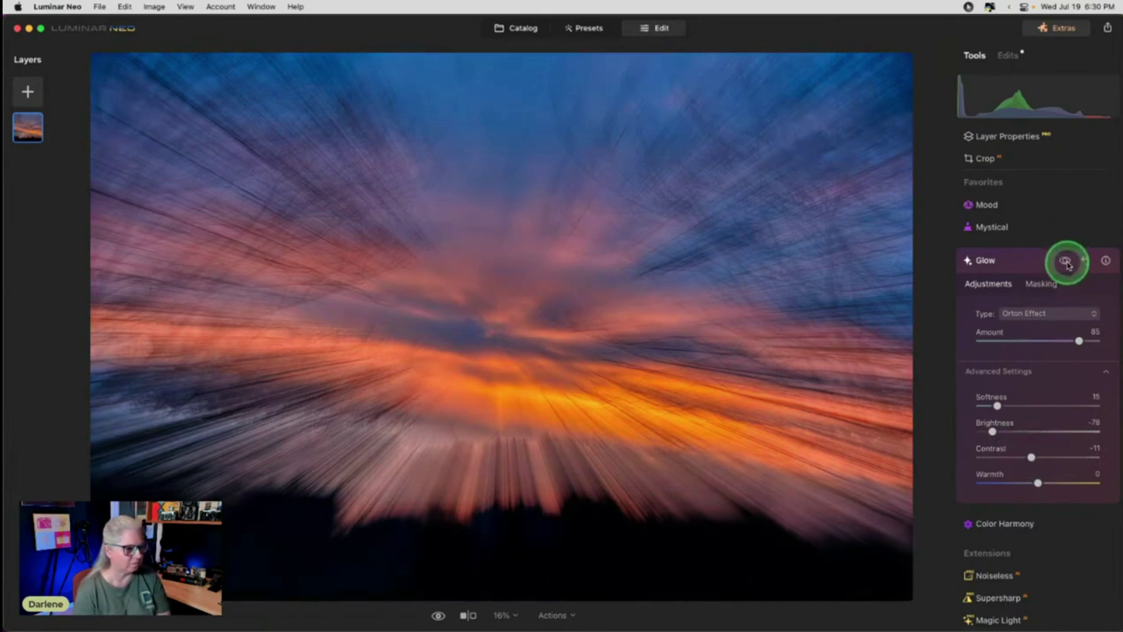
pyautogui.click(1066, 262)
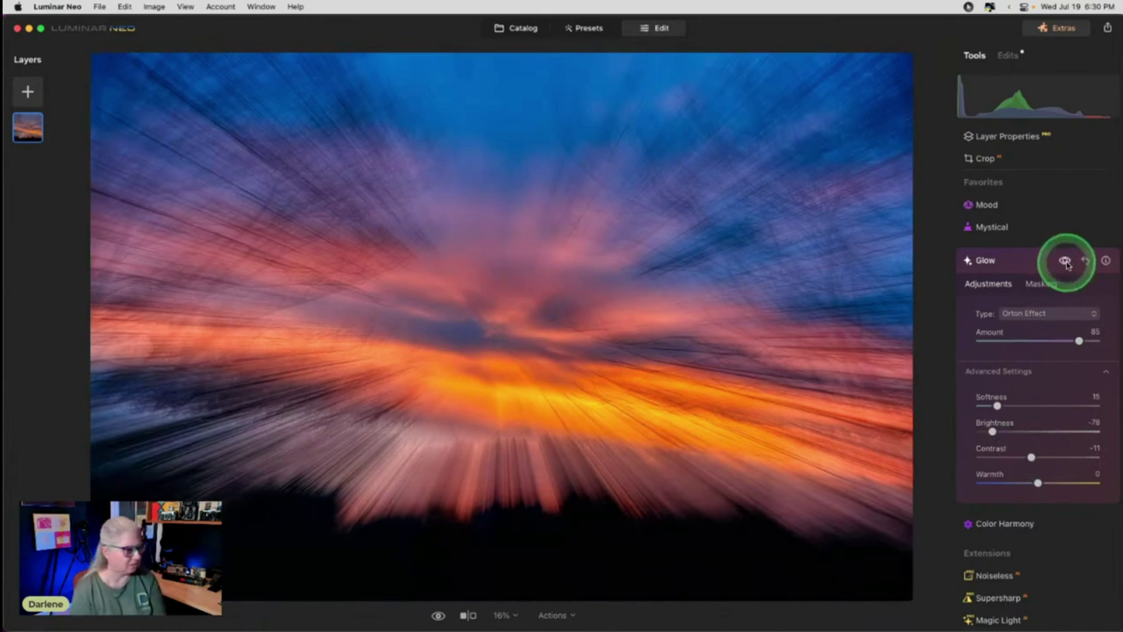
pyautogui.click(1066, 263)
pyautogui.click(1066, 263)
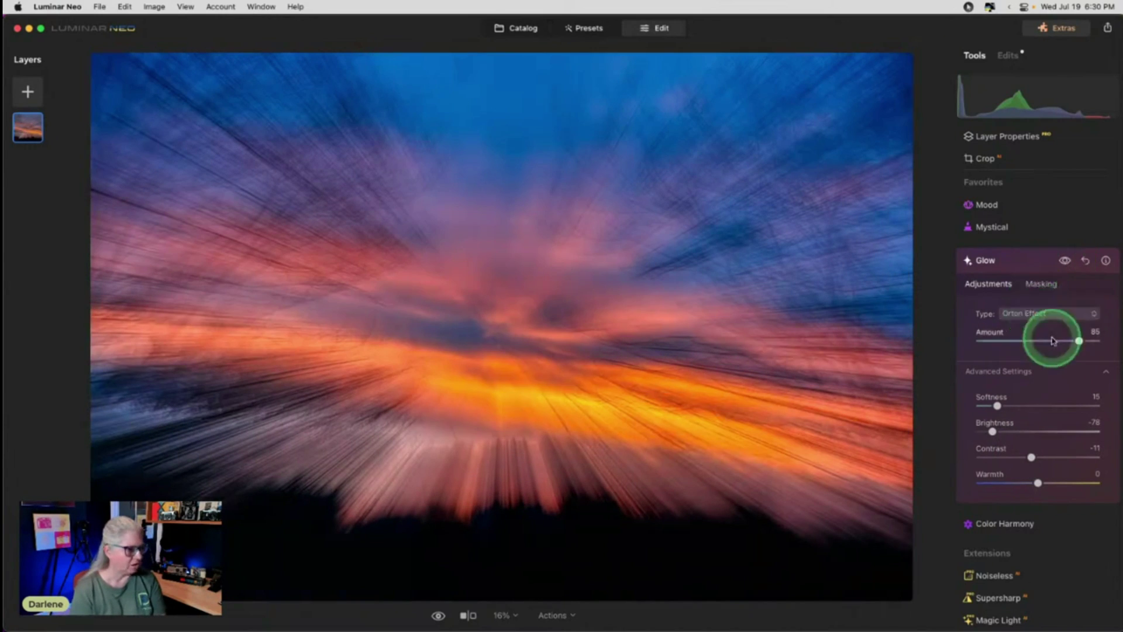
# Lower the Orton Effect Amount to 49 and compare again.
pyautogui.moveTo(1078, 339); pyautogui.dragTo(1038, 336)
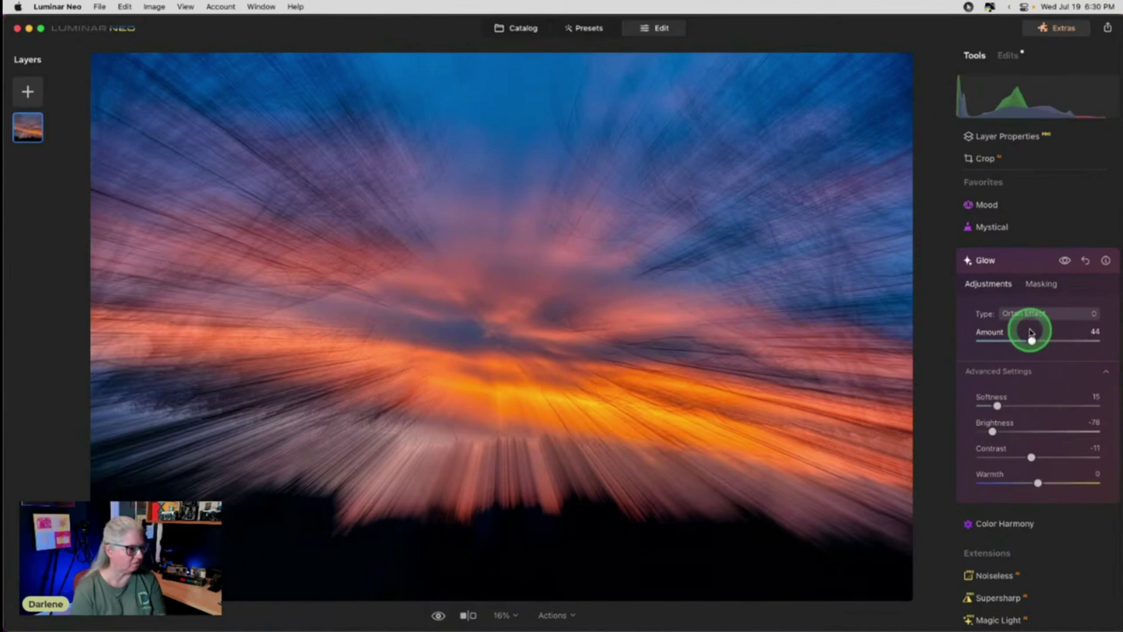
pyautogui.moveTo(1036, 332); pyautogui.dragTo(1030, 332)
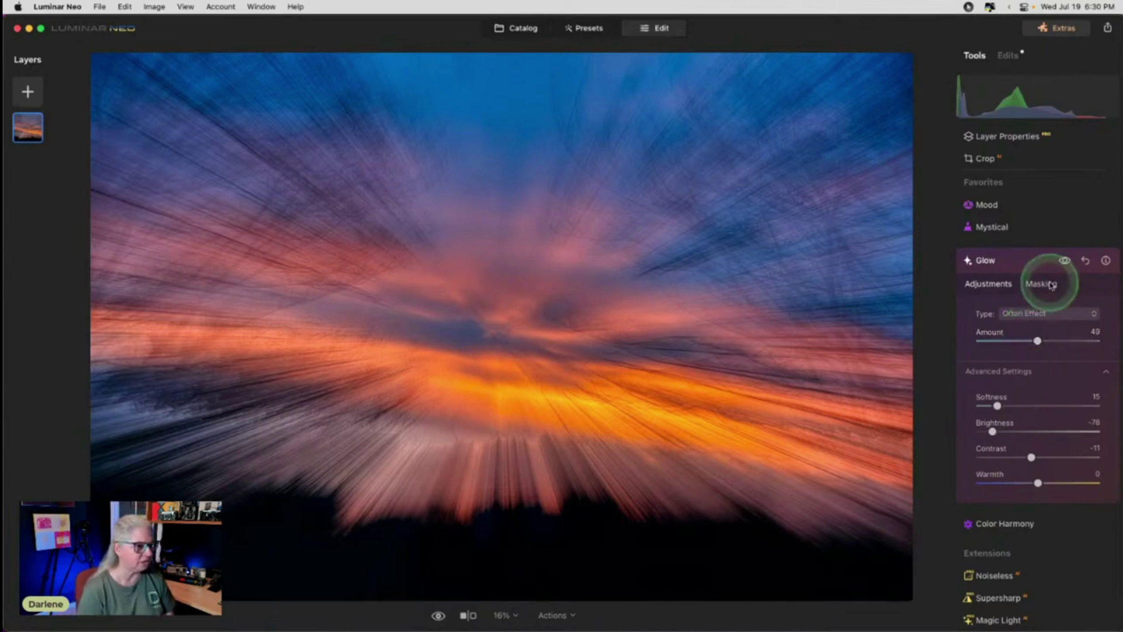
pyautogui.click(1066, 260)
pyautogui.click(1067, 261)
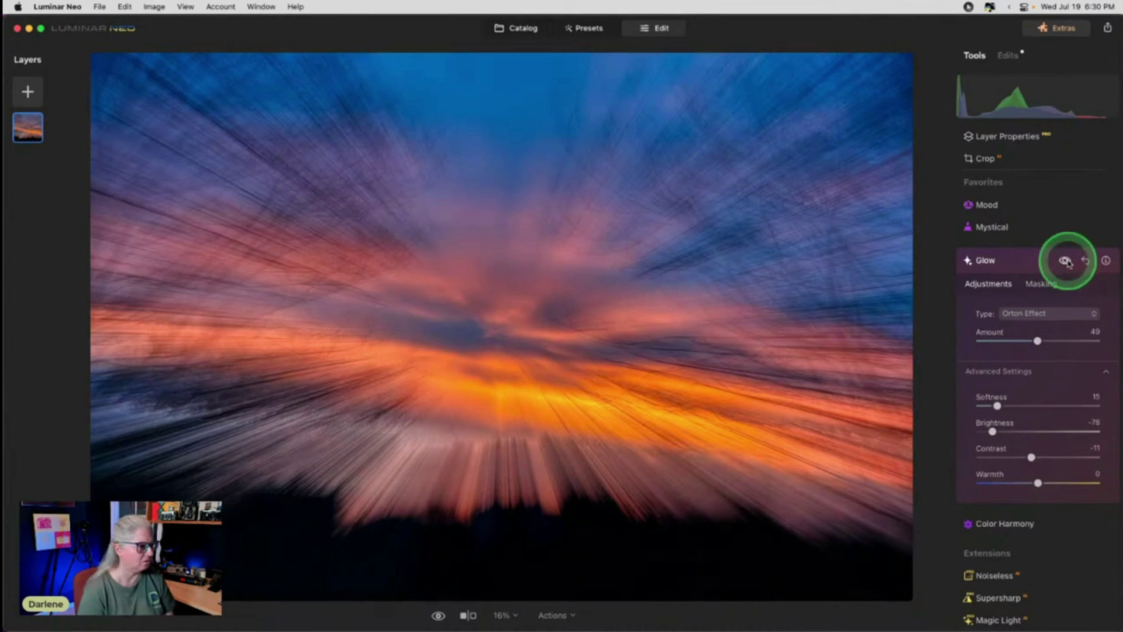
# Apply Mystical at Amount 53 and lower its Colorize Saturation to -23.
pyautogui.click(1026, 261)
pyautogui.click(1022, 229)
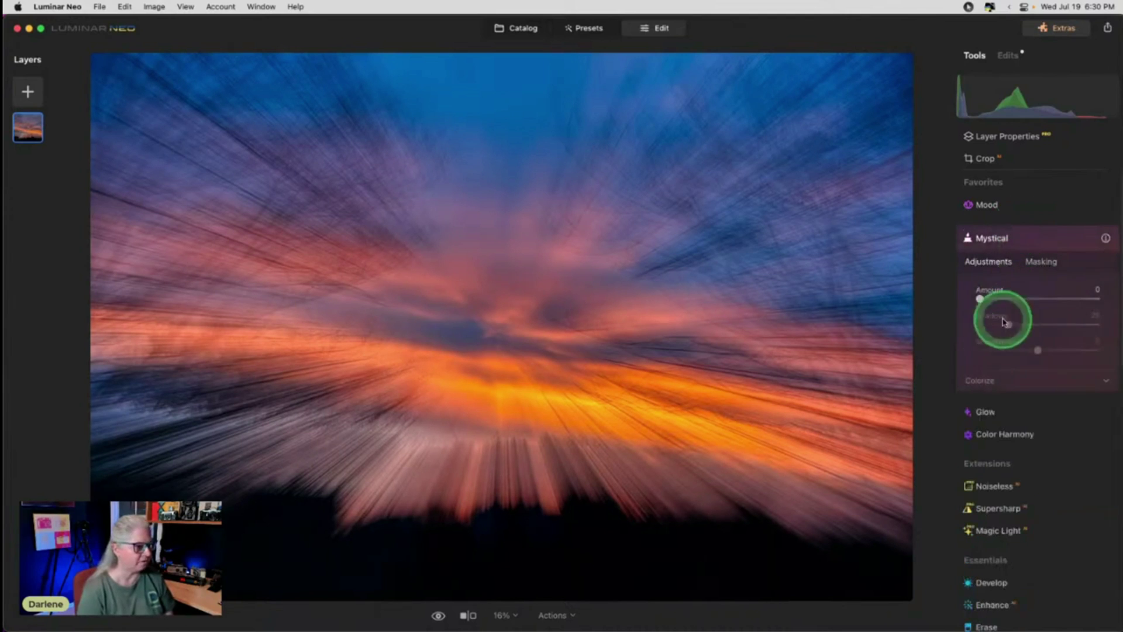
pyautogui.click(982, 298)
pyautogui.moveTo(980, 299); pyautogui.dragTo(1043, 299)
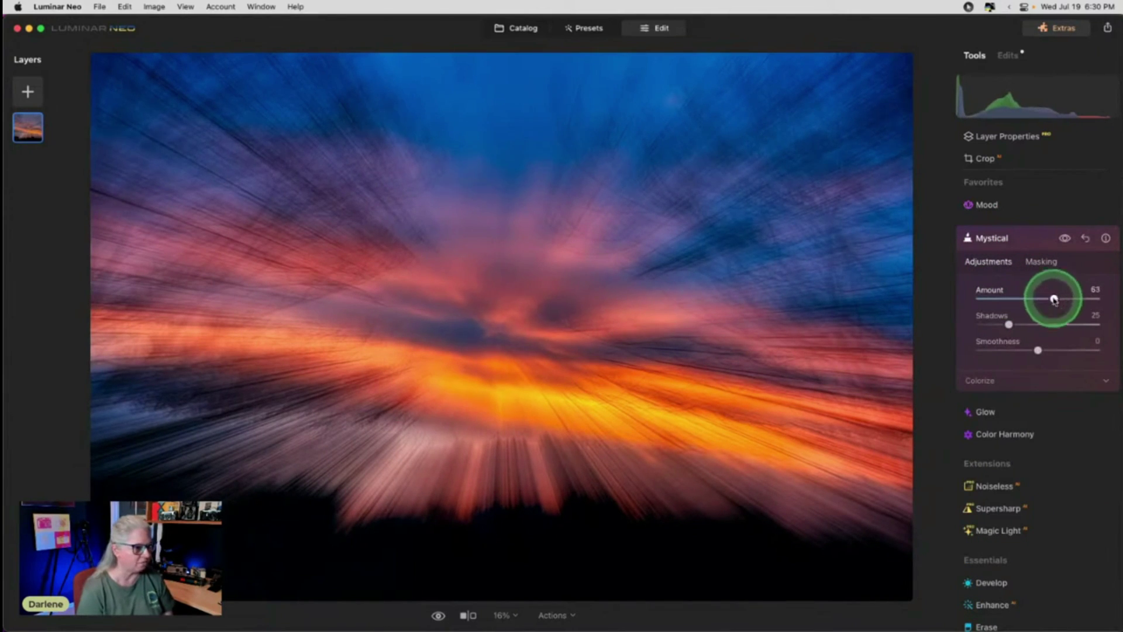
pyautogui.click(1028, 380)
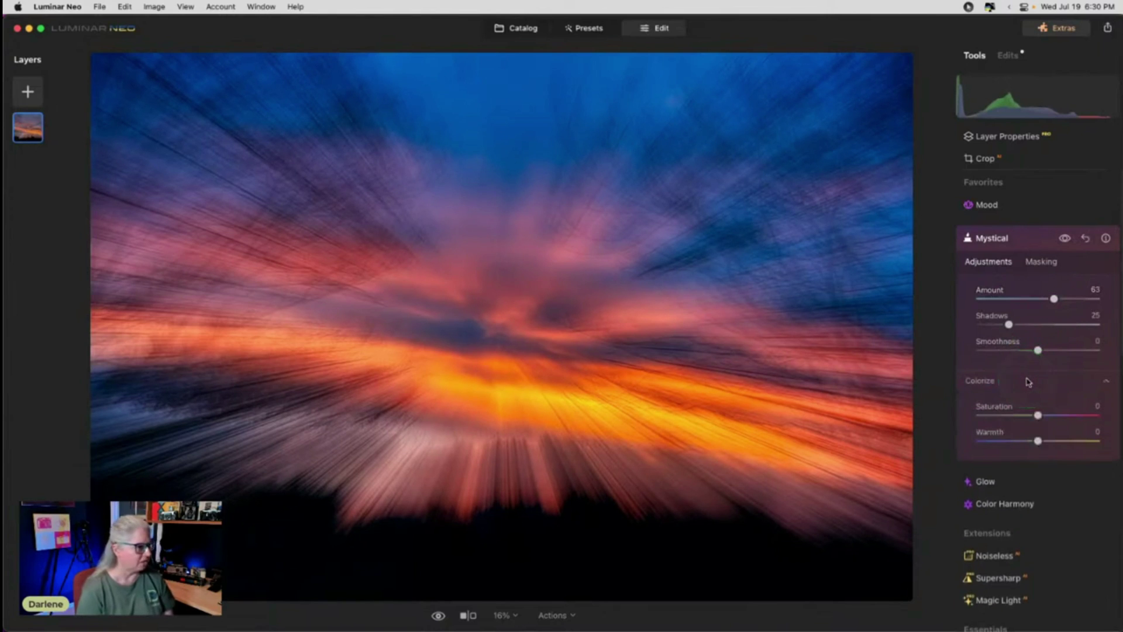
pyautogui.click(1028, 417)
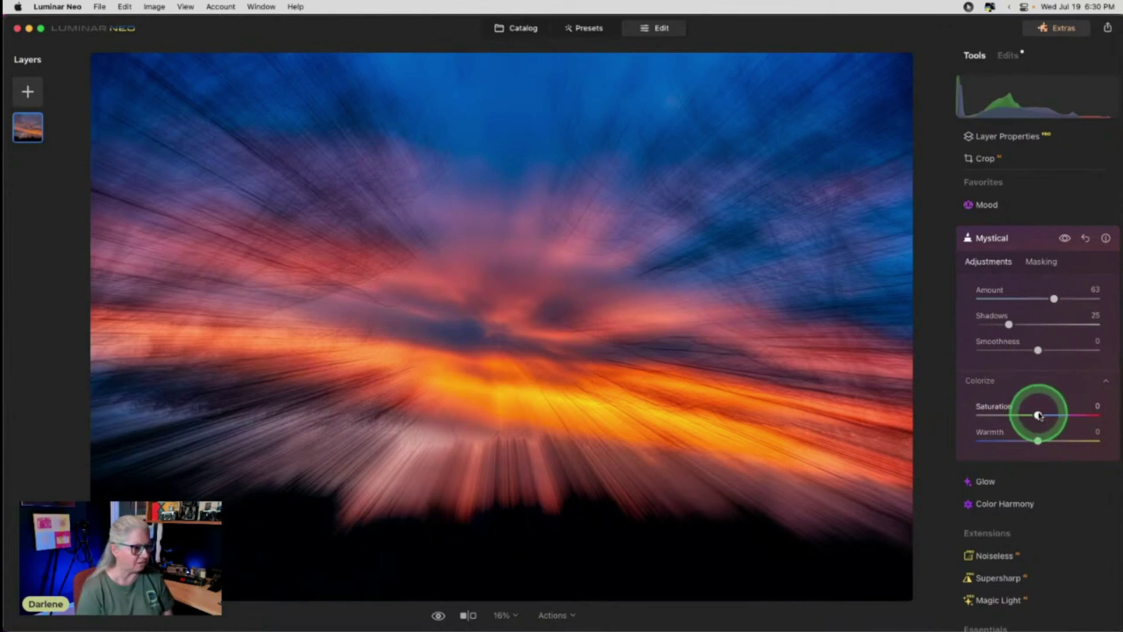
pyautogui.moveTo(1039, 415)
pyautogui.mouseDown()
pyautogui.moveTo(984, 414)
pyautogui.moveTo(1095, 410)
pyautogui.moveTo(1024, 410)
pyautogui.mouseUp()
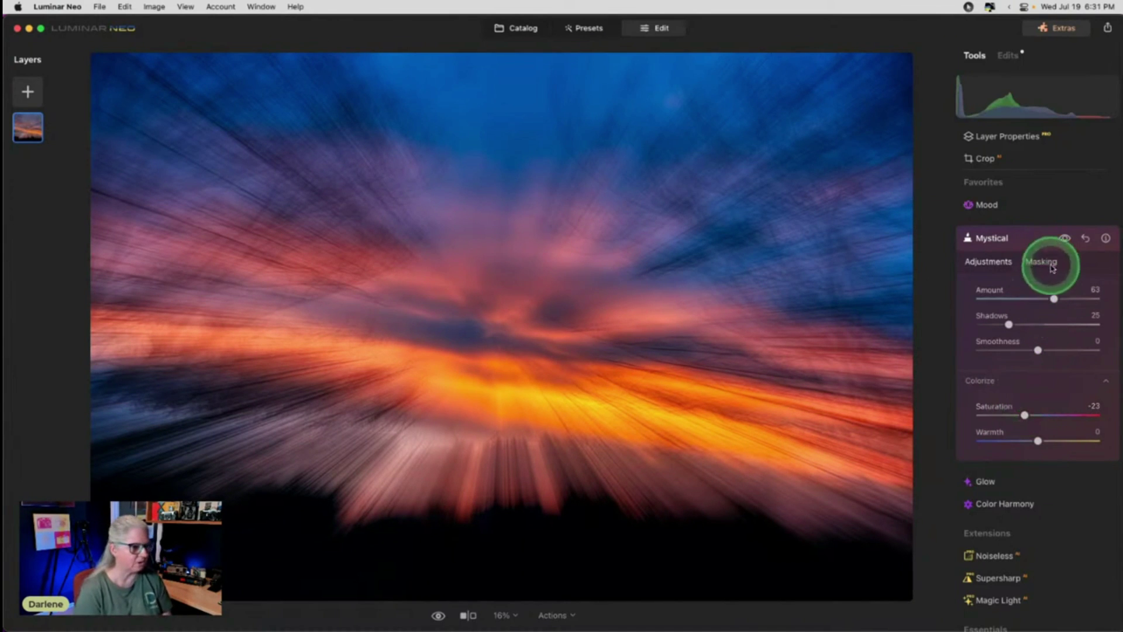
# Compare without Mystical, then set Amount 93, Shadows 31 and Smoothness -55.
pyautogui.click(1065, 238)
pyautogui.click(1064, 239)
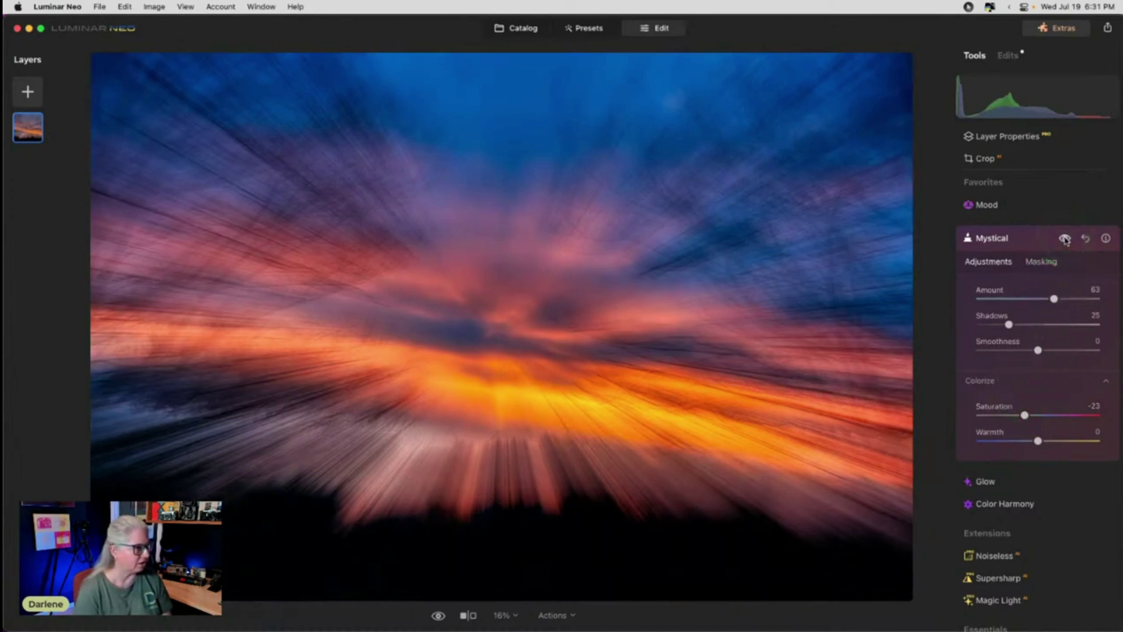
pyautogui.click(1064, 239)
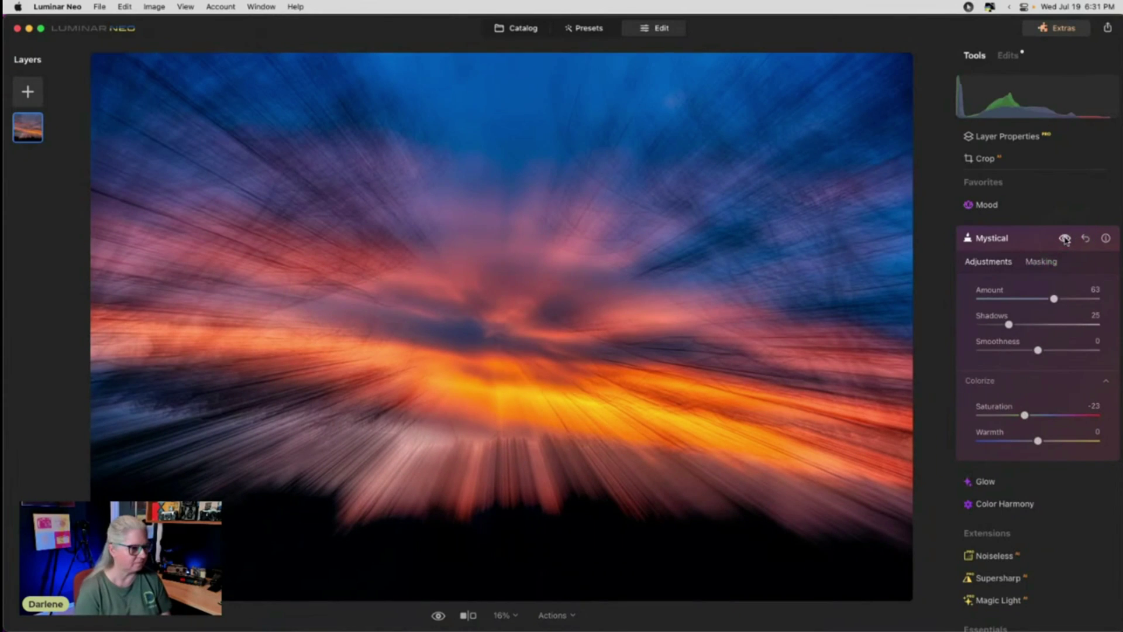
pyautogui.moveTo(1037, 301); pyautogui.dragTo(1088, 298)
pyautogui.moveTo(1009, 324); pyautogui.dragTo(1039, 345)
pyautogui.moveTo(964, 340); pyautogui.dragTo(1006, 341)
# Toggle Mystical on and off to compare before and after, then collapse it.
pyautogui.click(1065, 240)
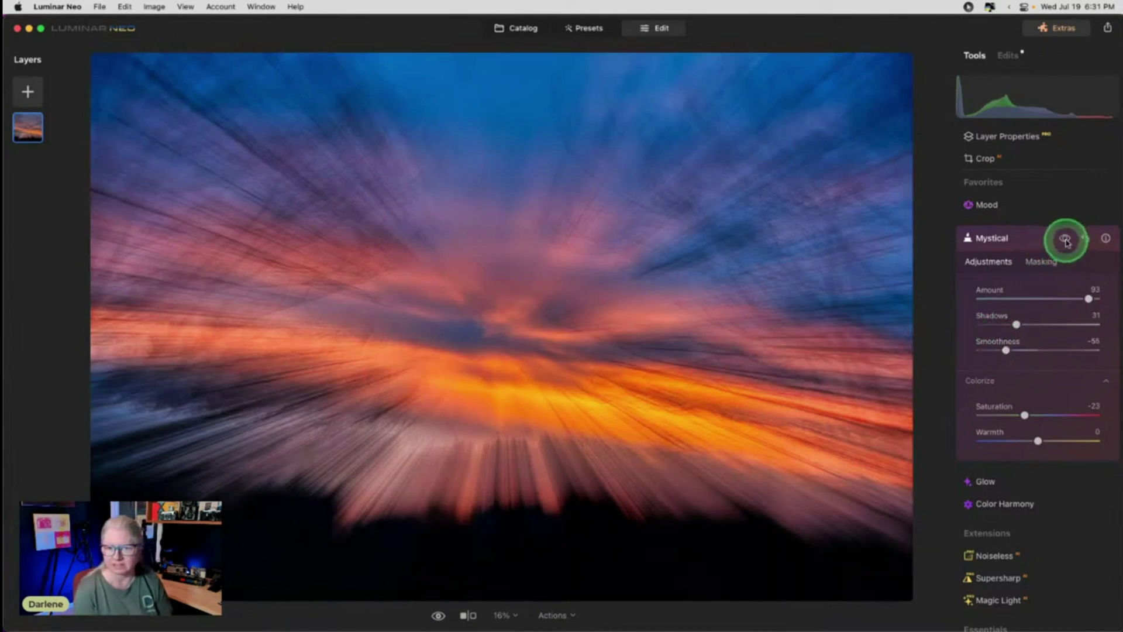
pyautogui.click(1065, 239)
pyautogui.click(1064, 240)
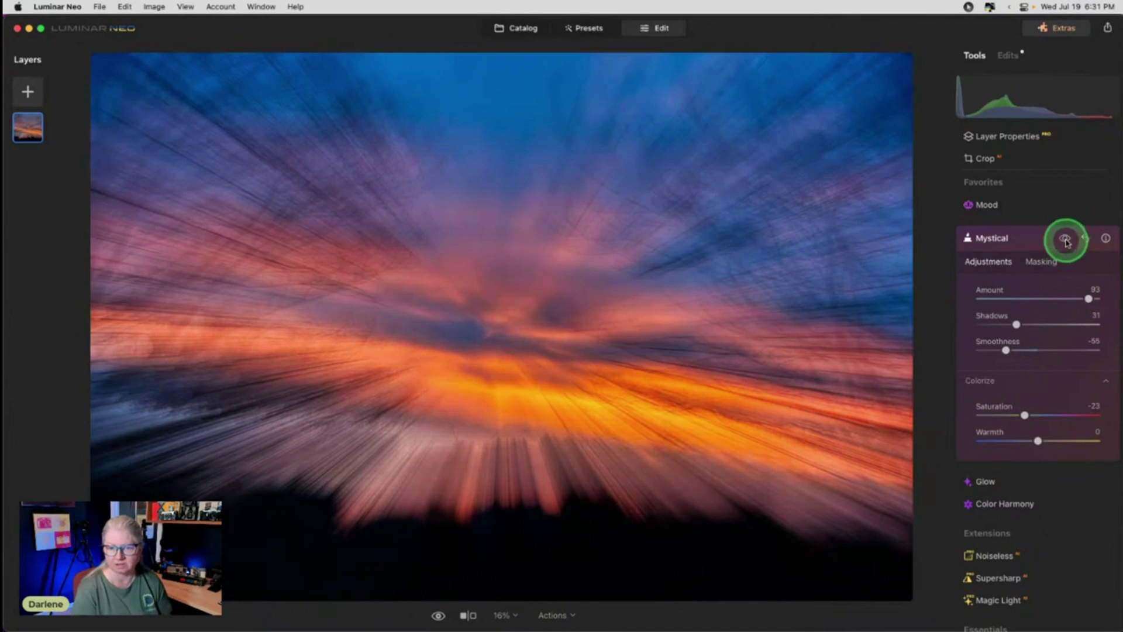
pyautogui.click(1065, 239)
pyautogui.click(1023, 242)
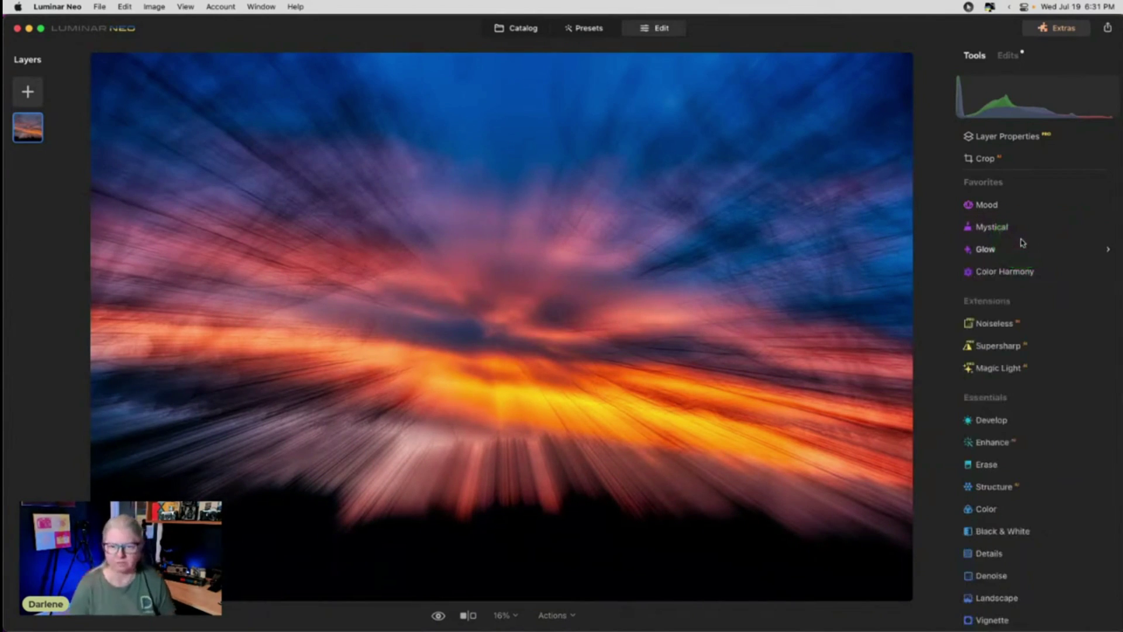
pyautogui.press('\\')
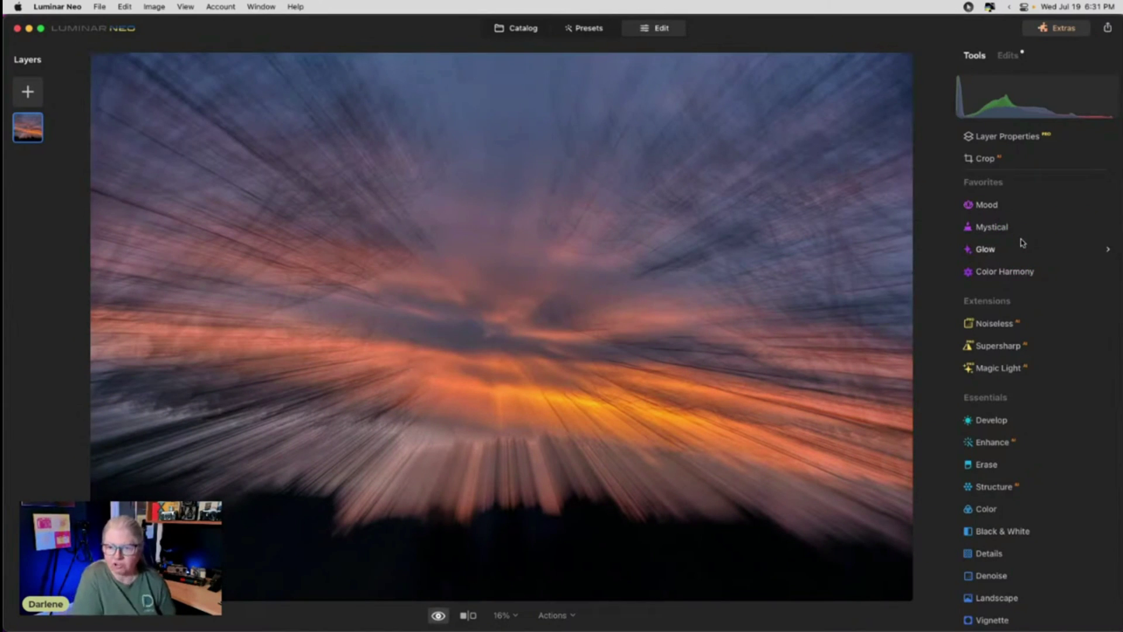
pyautogui.press('\\')
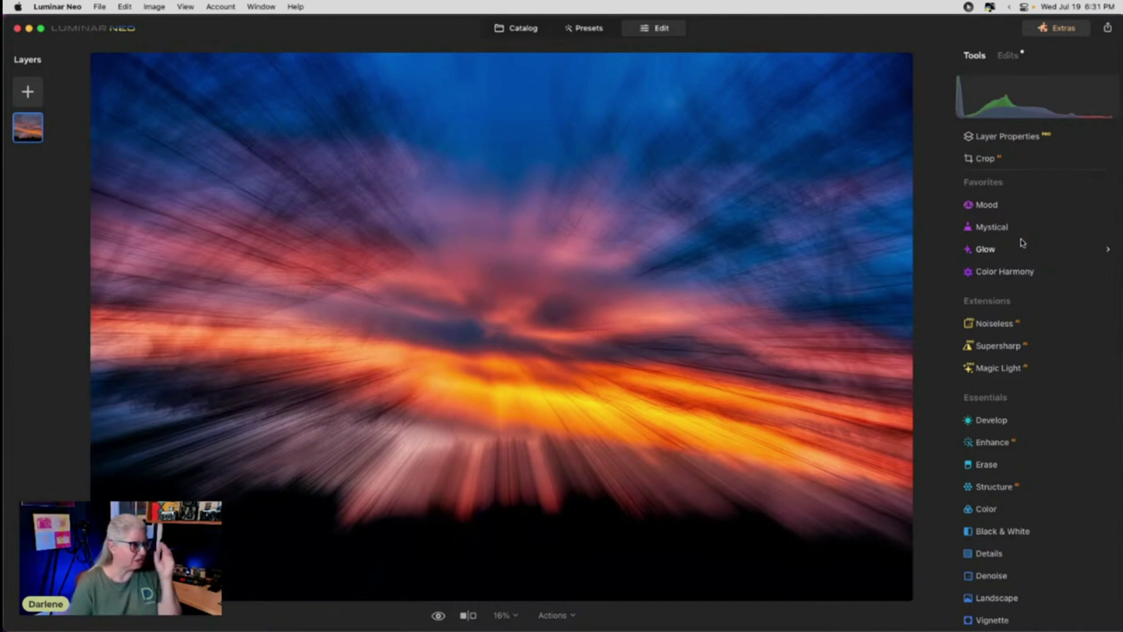
pyautogui.click(554, 615)
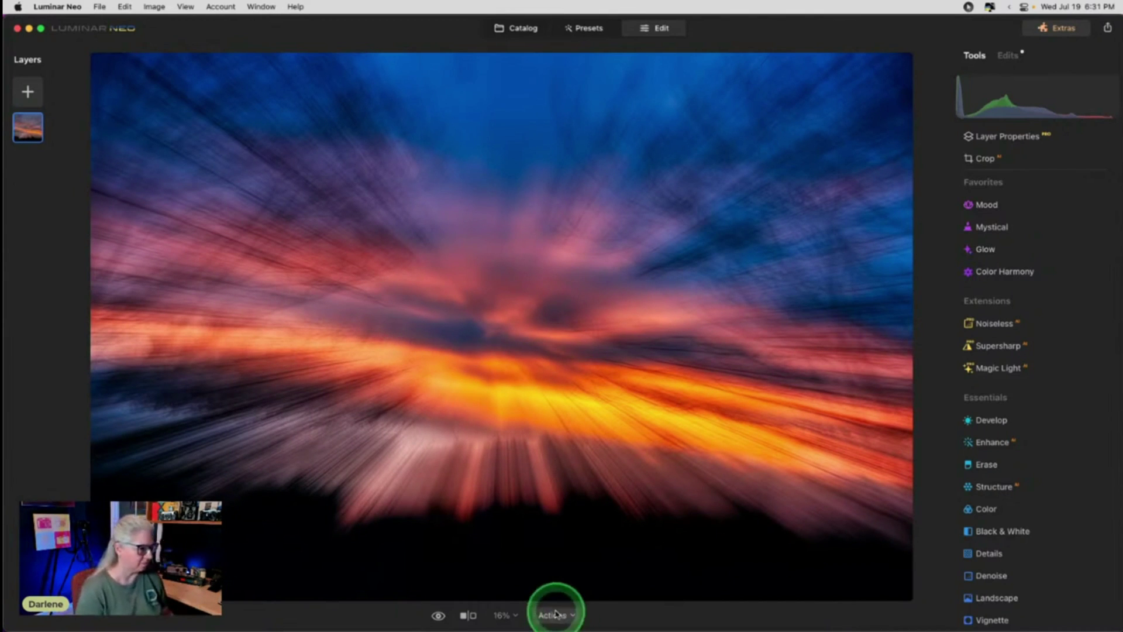
pyautogui.click(768, 432)
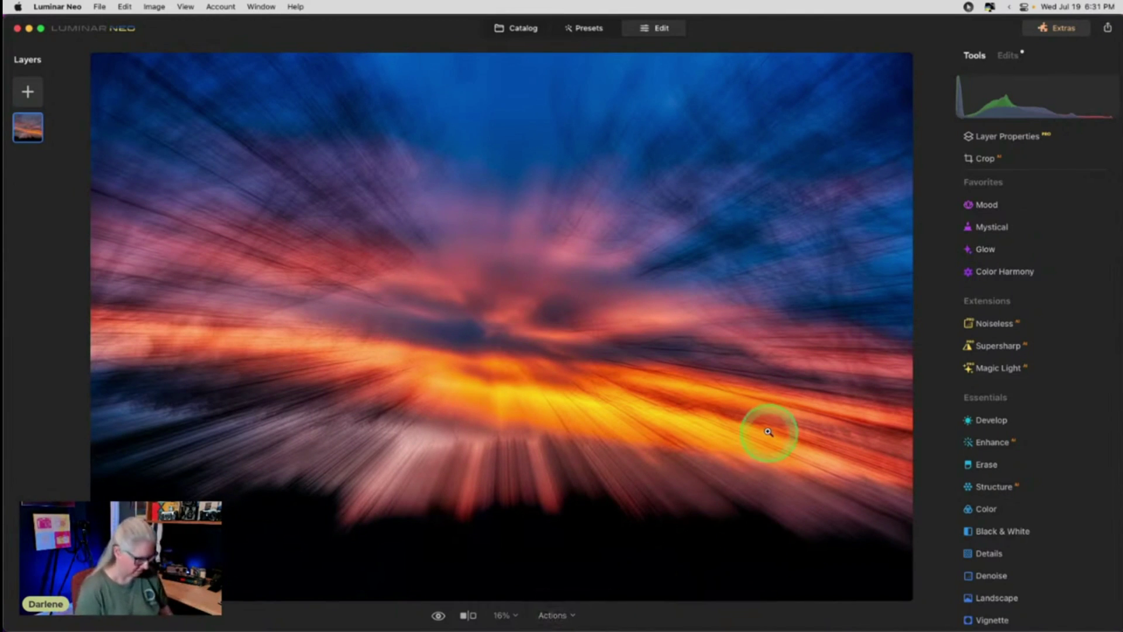
# Copy the edited sunset's adjustments and paste them onto the neighbouring sunset photo.
pyautogui.press('g')
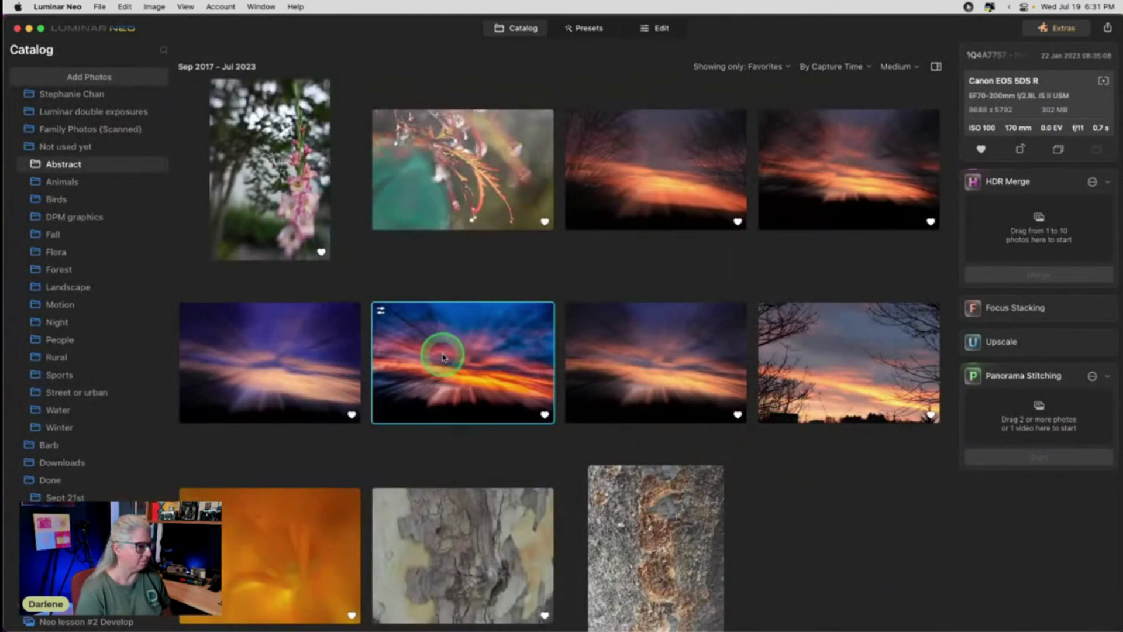
pyautogui.rightClick(443, 357)
pyautogui.moveTo(477, 413)
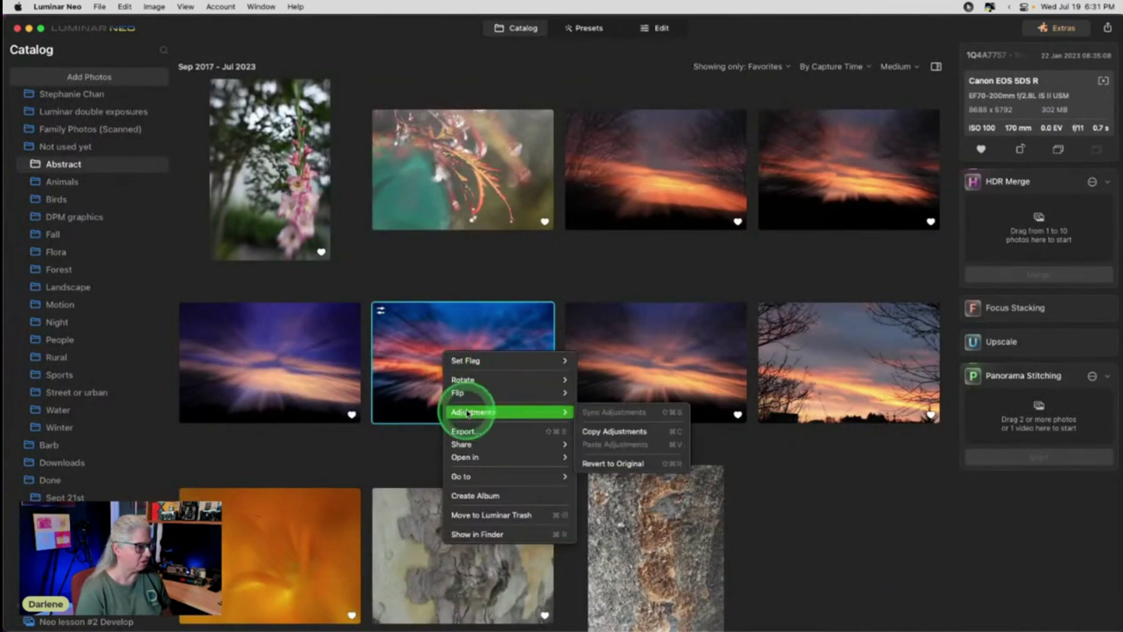
pyautogui.click(623, 432)
pyautogui.click(643, 392)
pyautogui.rightClick(643, 394)
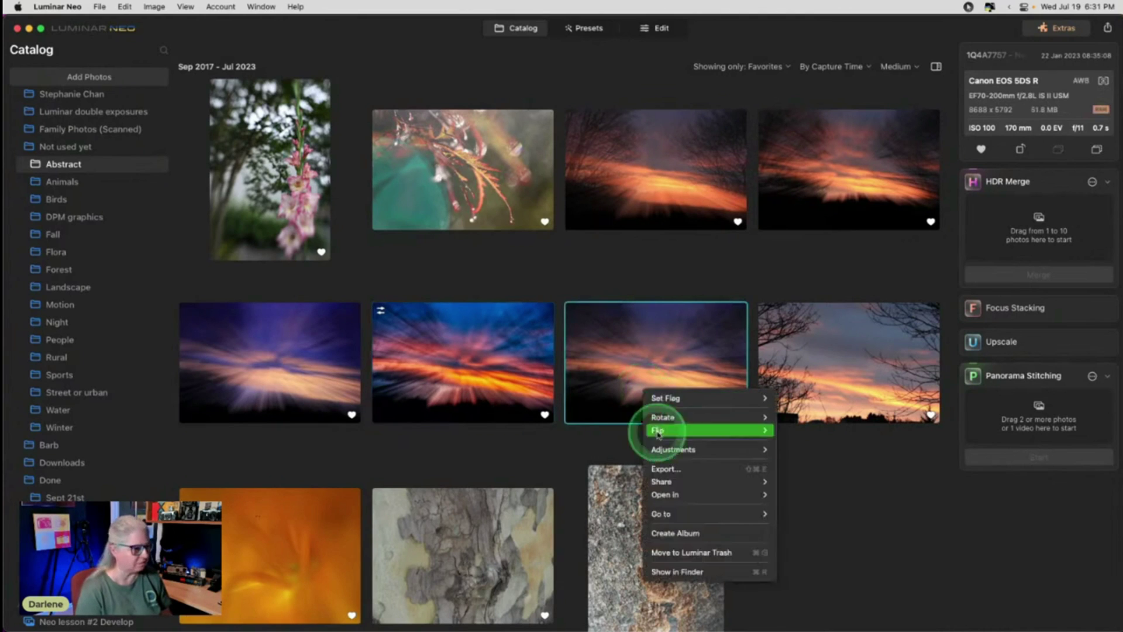
pyautogui.moveTo(772, 458)
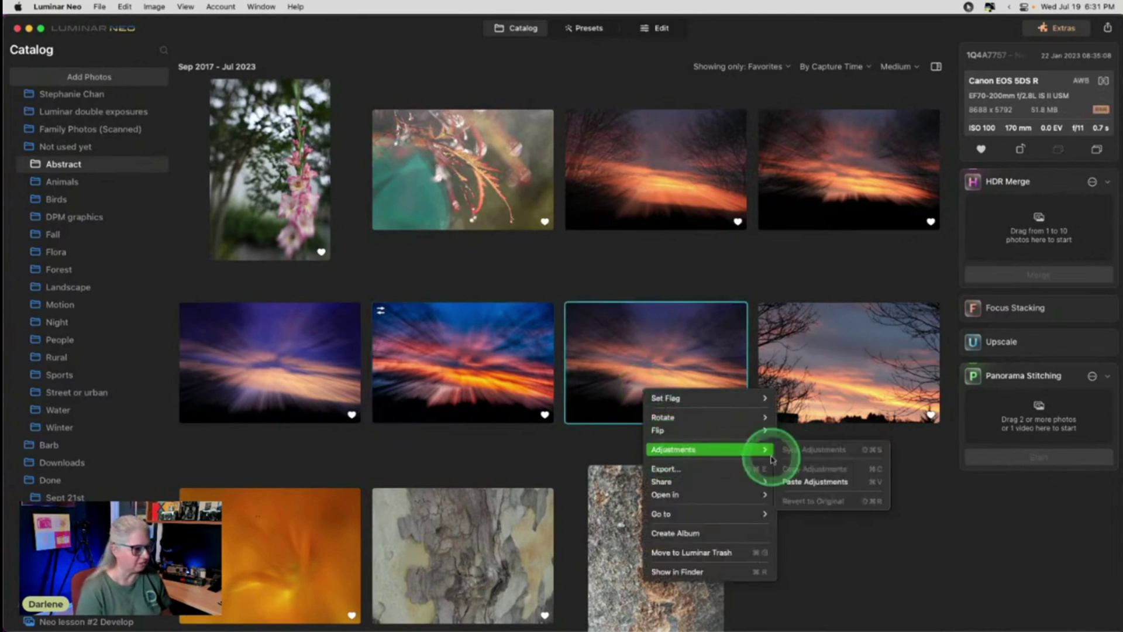
pyautogui.click(807, 481)
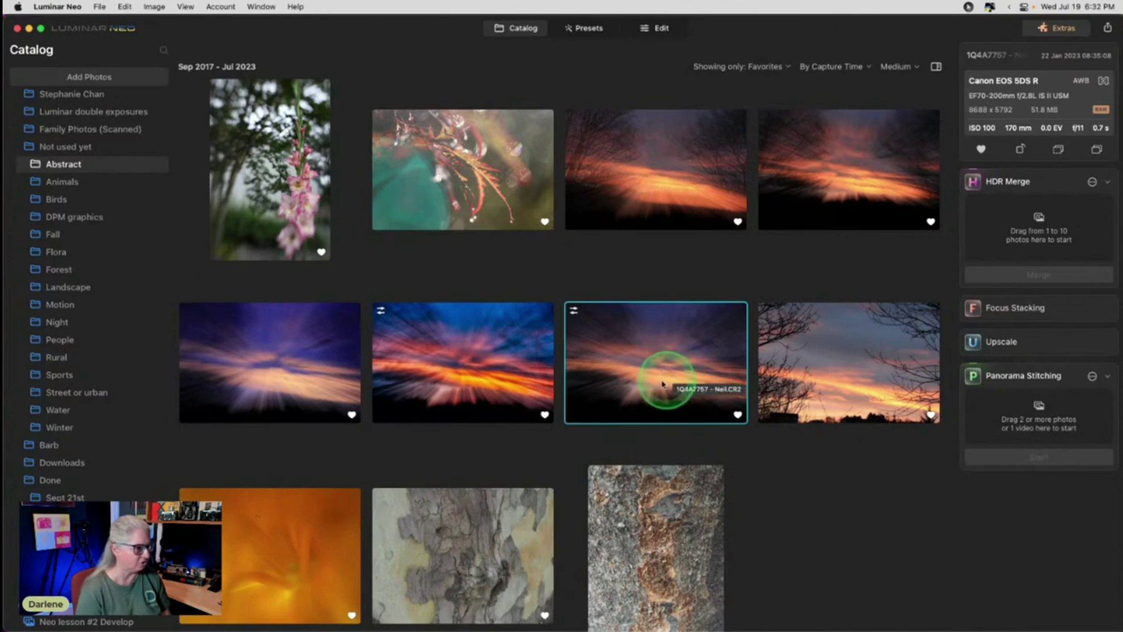
# Open the pasted photo in Edit and flip between original and edited to compare.
pyautogui.doubleClick(601, 358)
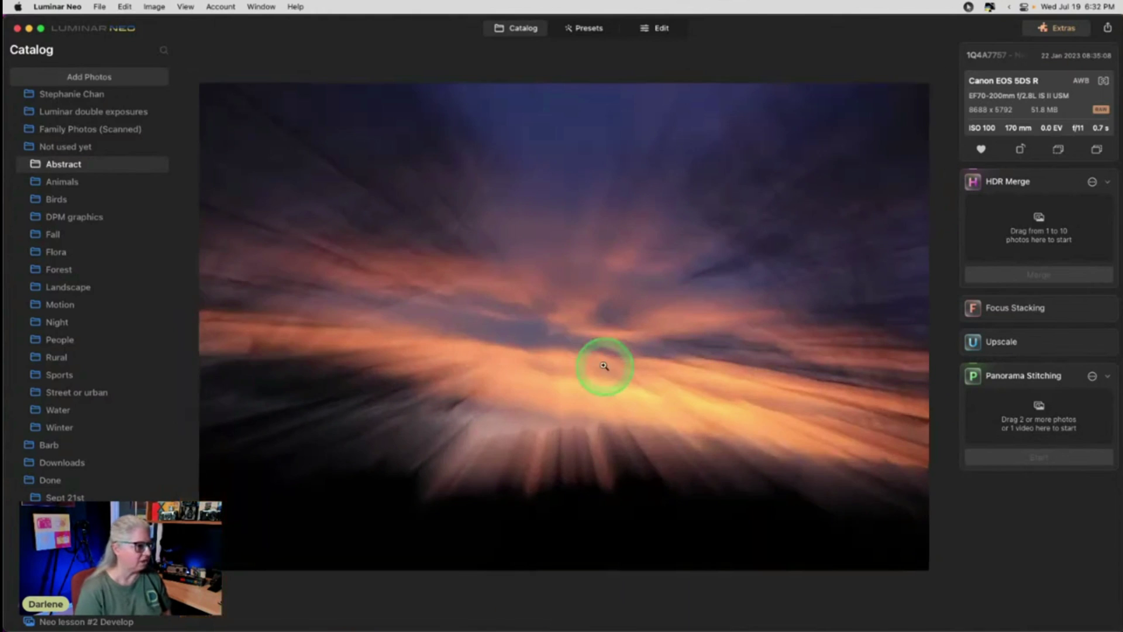
pyautogui.click(656, 28)
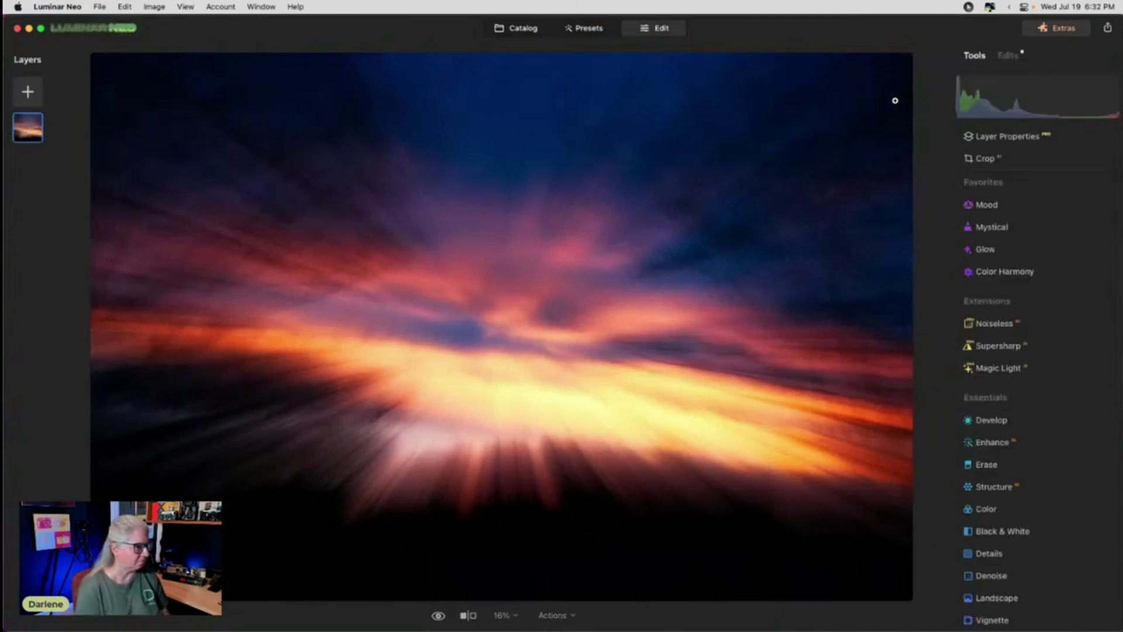
pyautogui.press('\\')
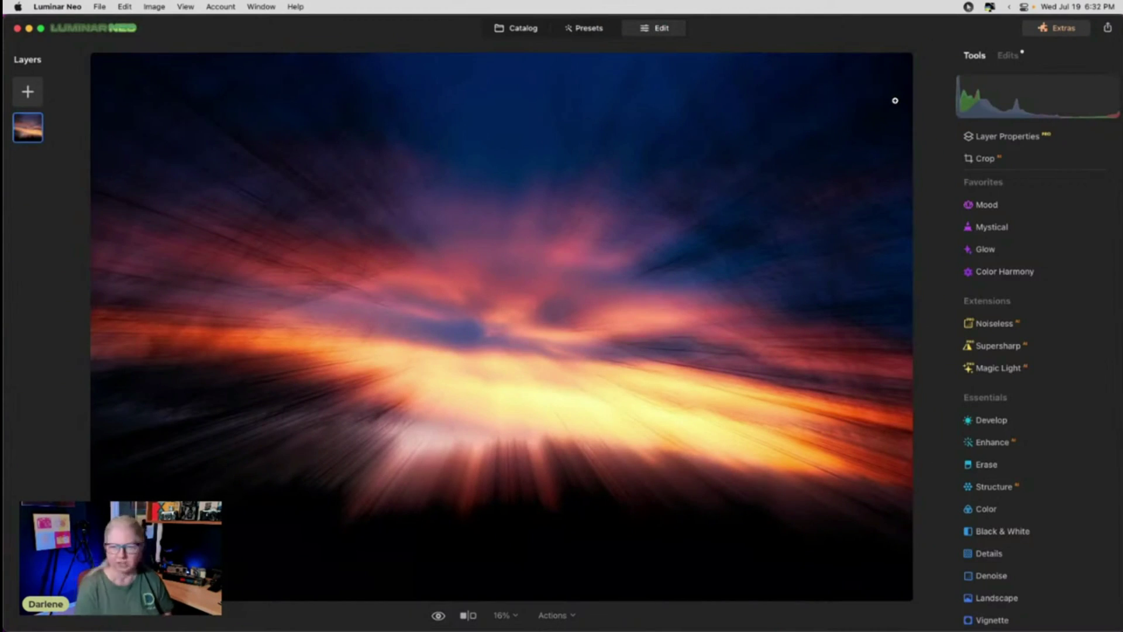
pyautogui.press('\\')
pyautogui.press('\\')
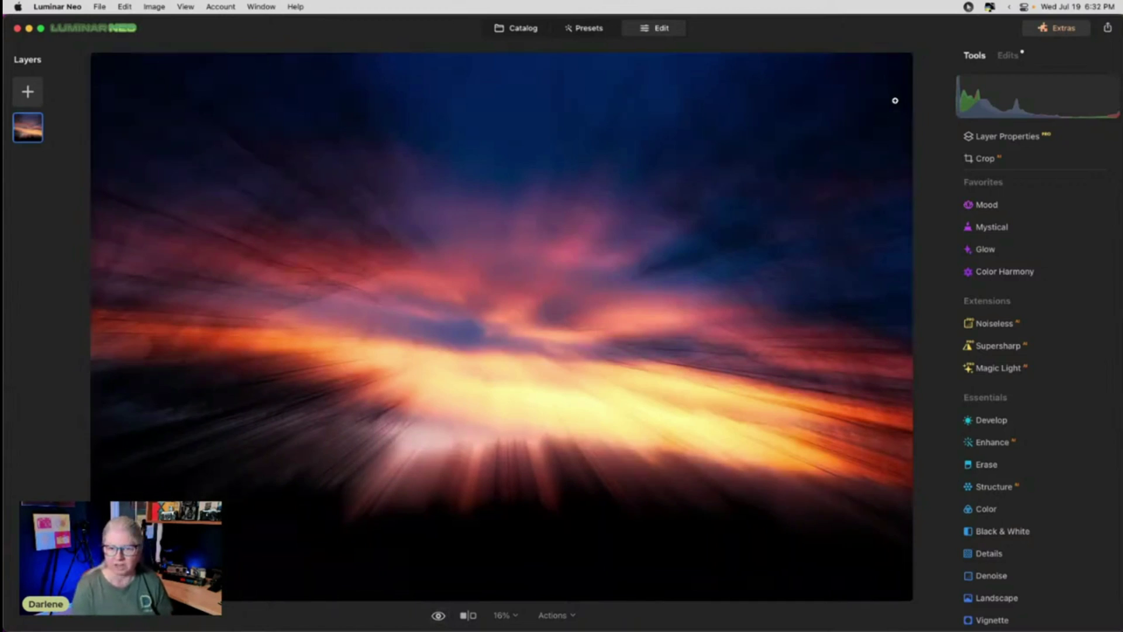
# Remove the Structure edit from the list of applied edits.
pyautogui.click(999, 54)
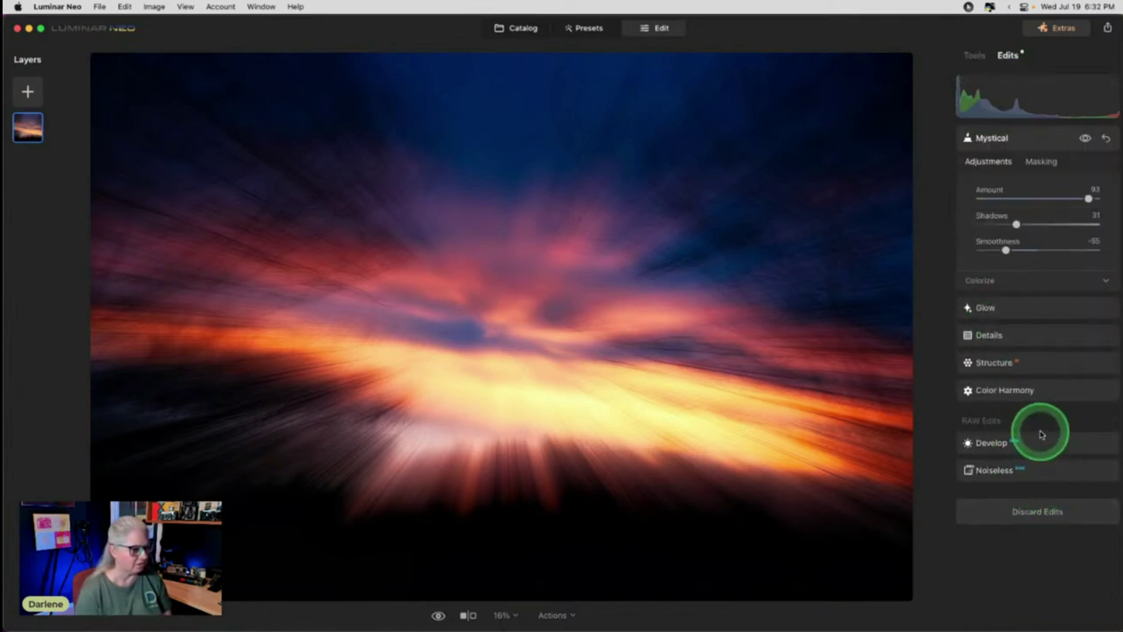
pyautogui.click(1041, 391)
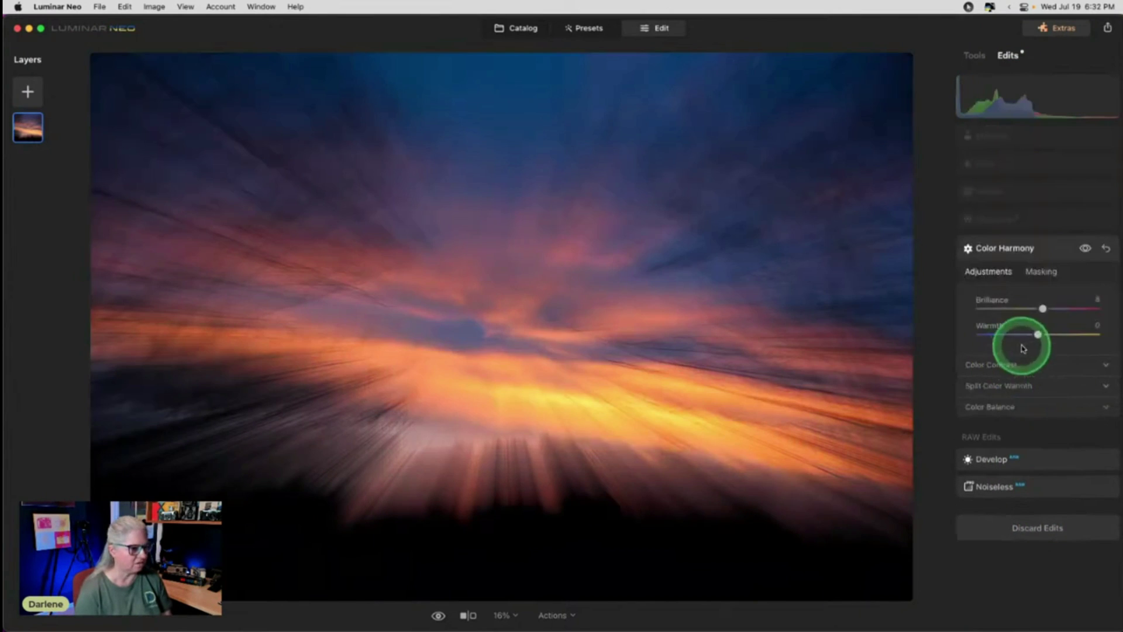
pyautogui.click(1012, 367)
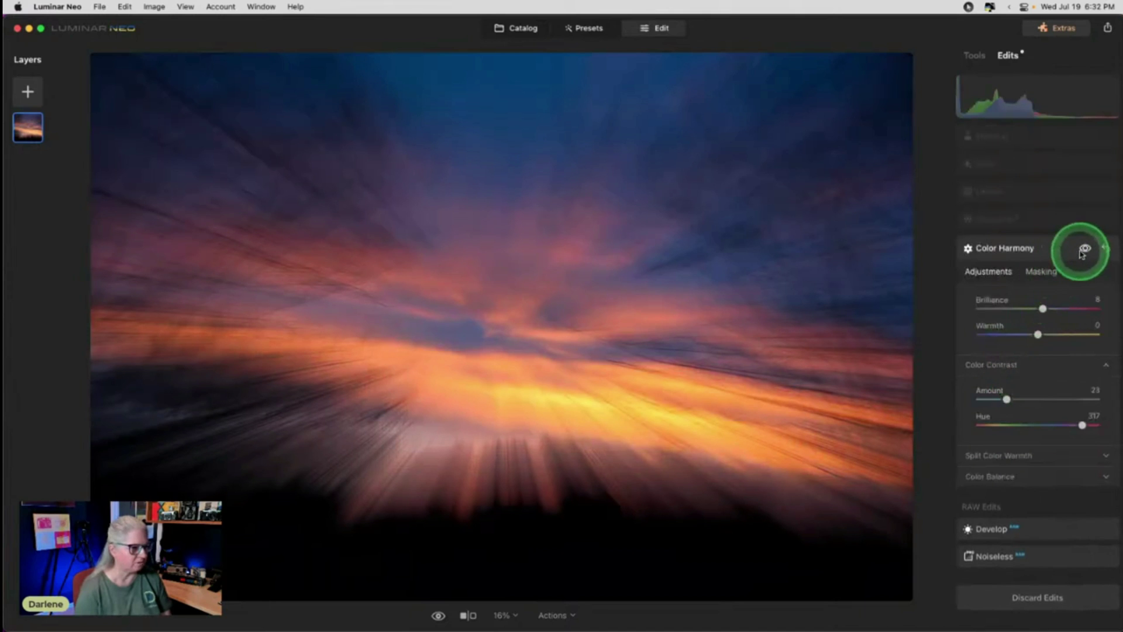
pyautogui.click(1054, 230)
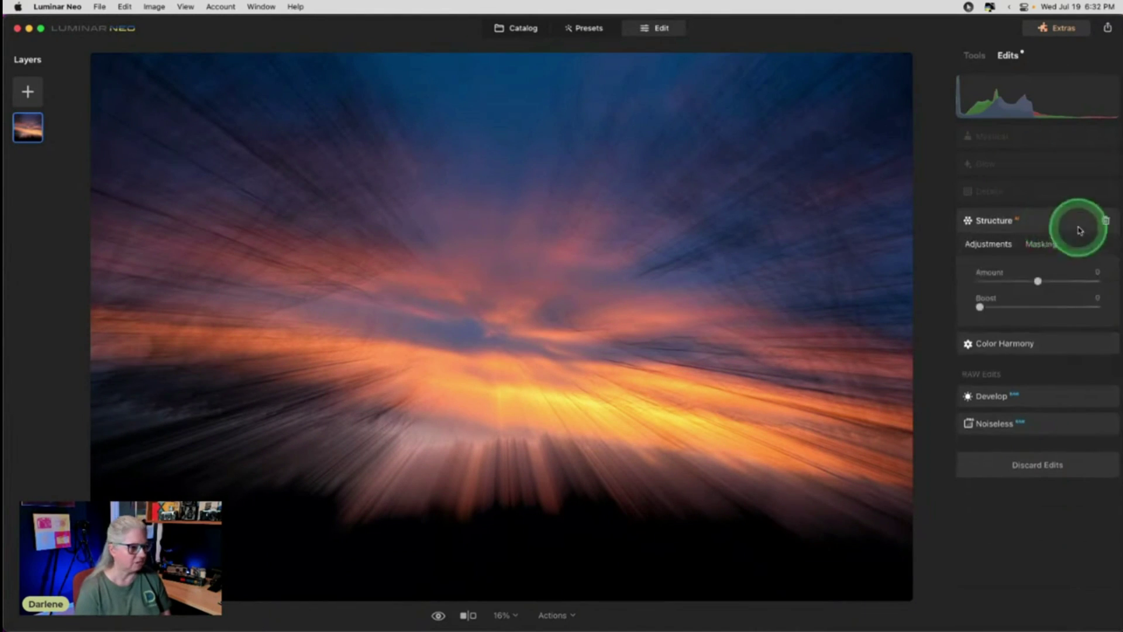
pyautogui.click(1106, 221)
# Lower the Glow amount and raise the Small Details strength.
pyautogui.click(1057, 210)
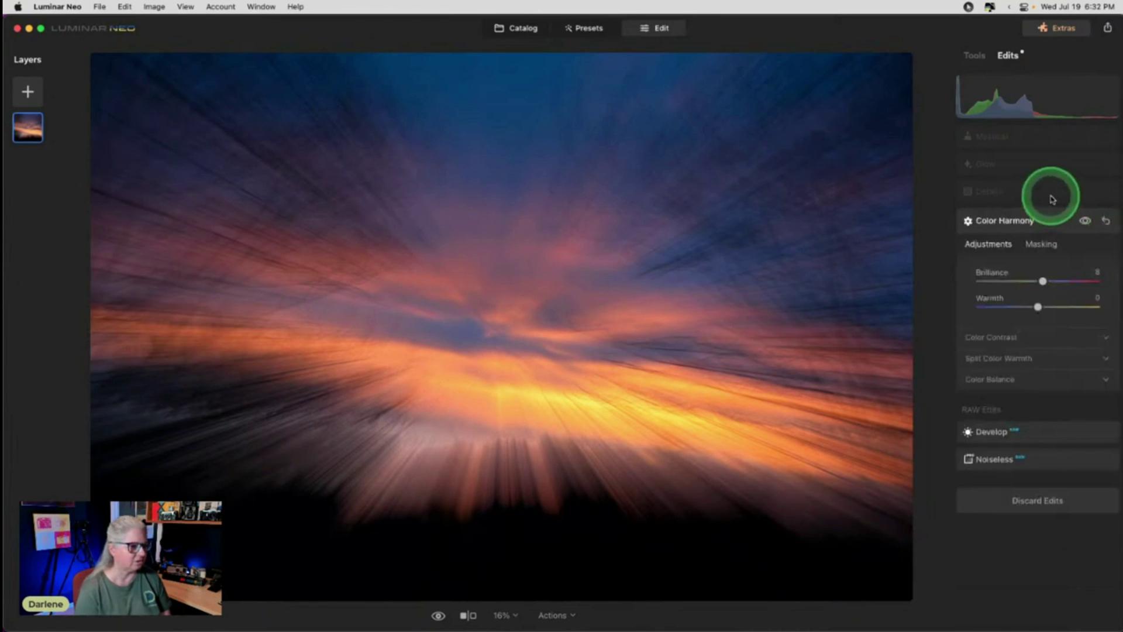
pyautogui.click(1053, 199)
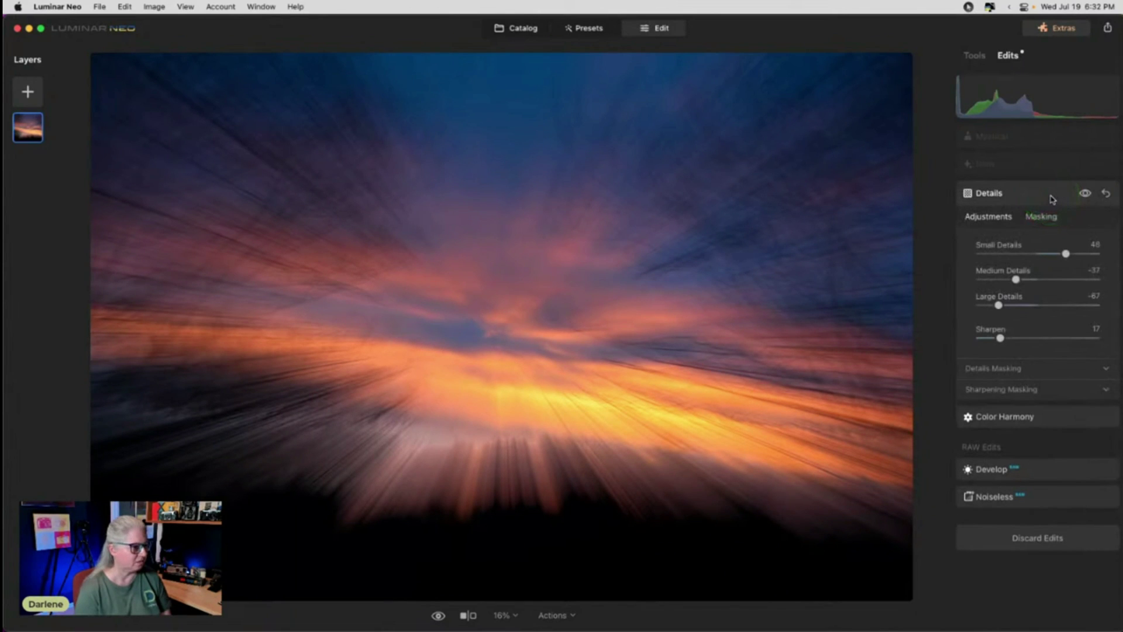
pyautogui.click(1072, 190)
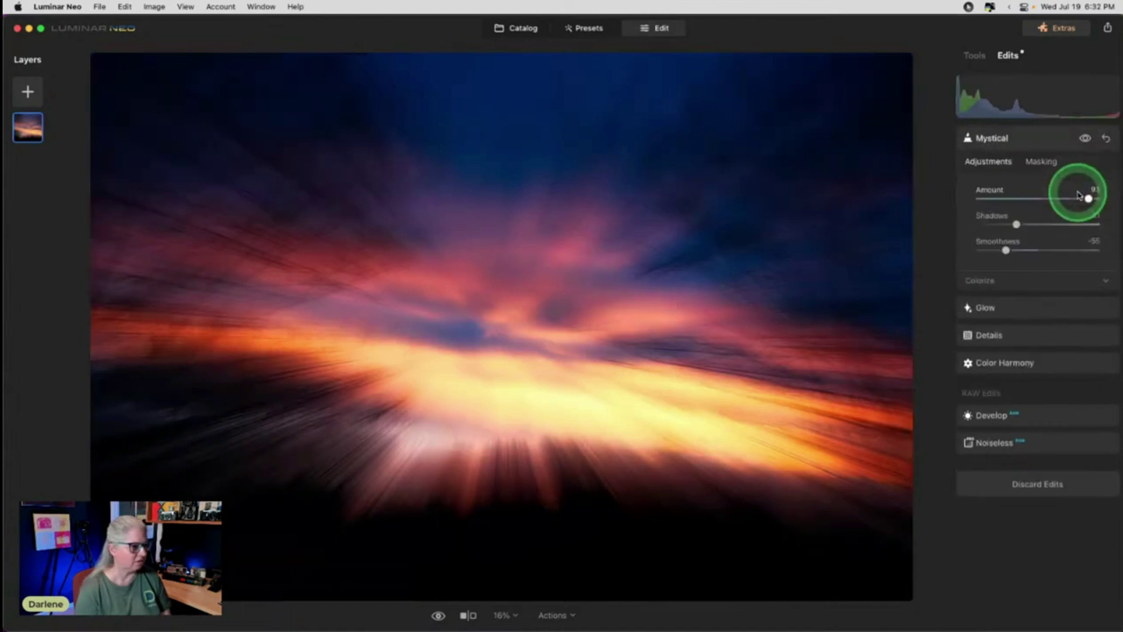
pyautogui.click(1032, 309)
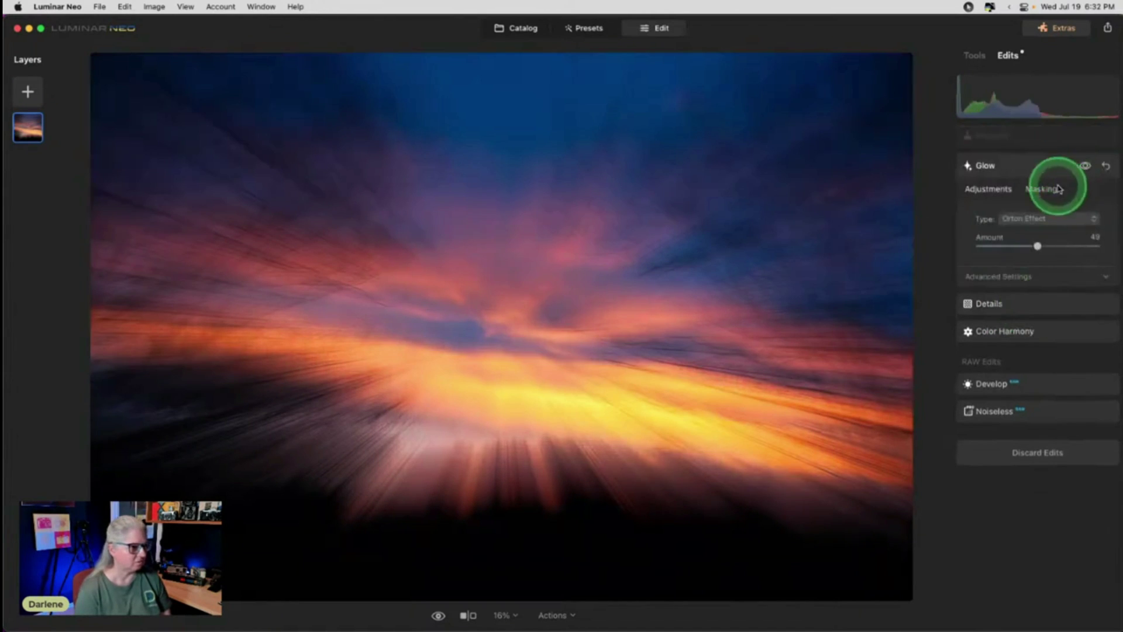
pyautogui.moveTo(1036, 249); pyautogui.dragTo(1008, 246)
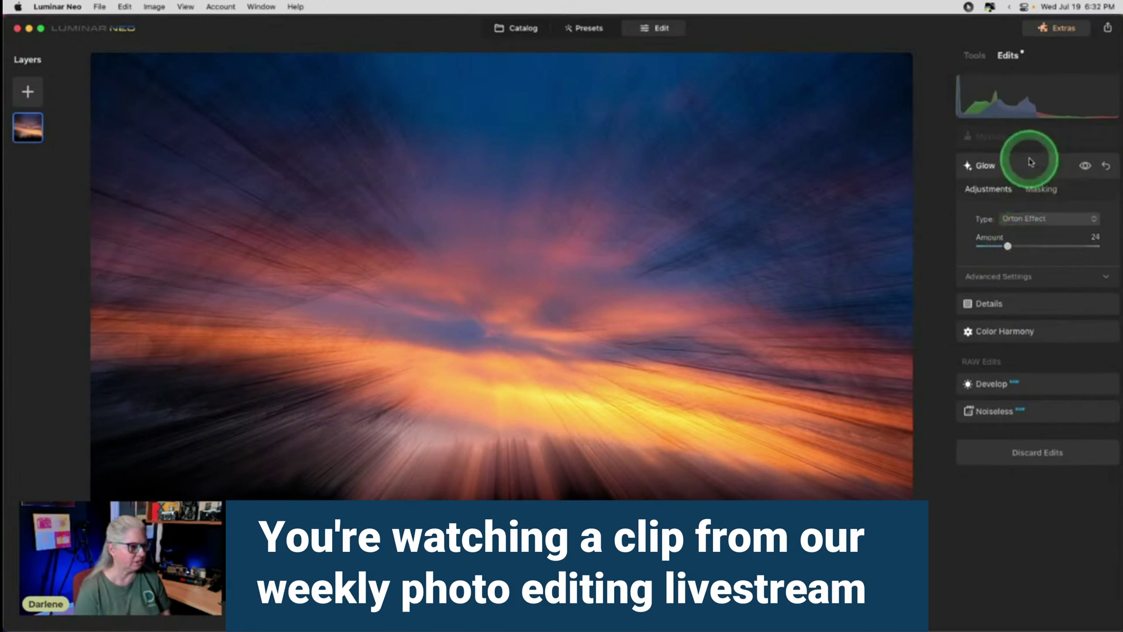
pyautogui.click(1031, 303)
pyautogui.moveTo(1066, 253); pyautogui.dragTo(1077, 255)
pyautogui.click(1033, 164)
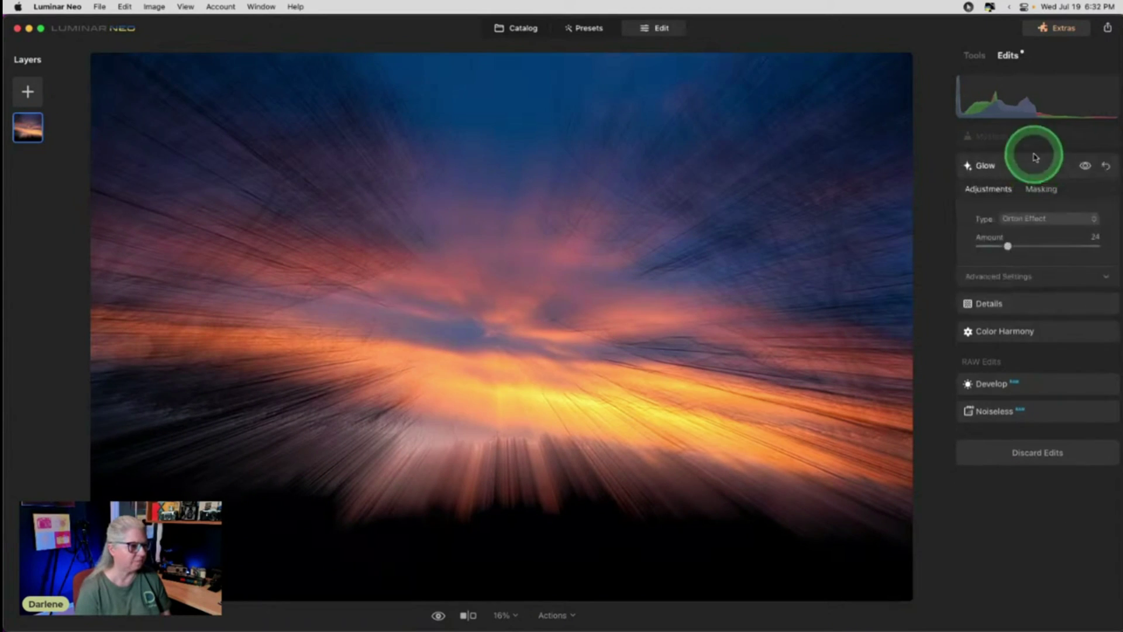
# Set Mystical to Amount 38, Shadows 40 and Colorize Saturation -19, then collapse it.
pyautogui.click(1032, 143)
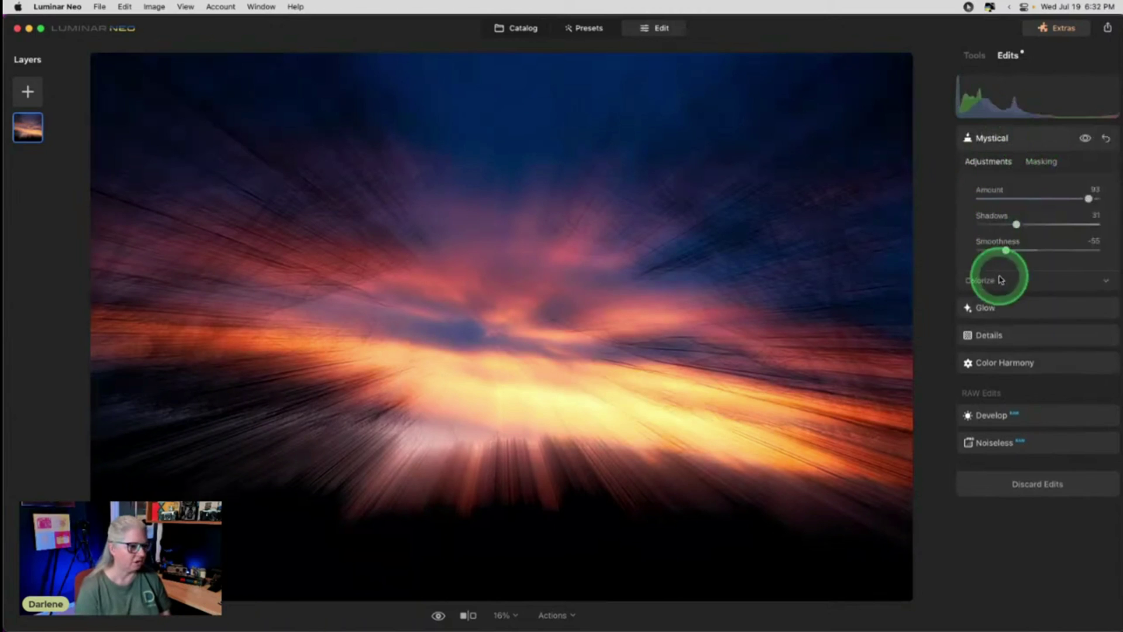
pyautogui.click(998, 278)
pyautogui.moveTo(1086, 201); pyautogui.dragTo(1027, 223)
pyautogui.moveTo(1025, 315); pyautogui.dragTo(1029, 314)
pyautogui.click(1000, 138)
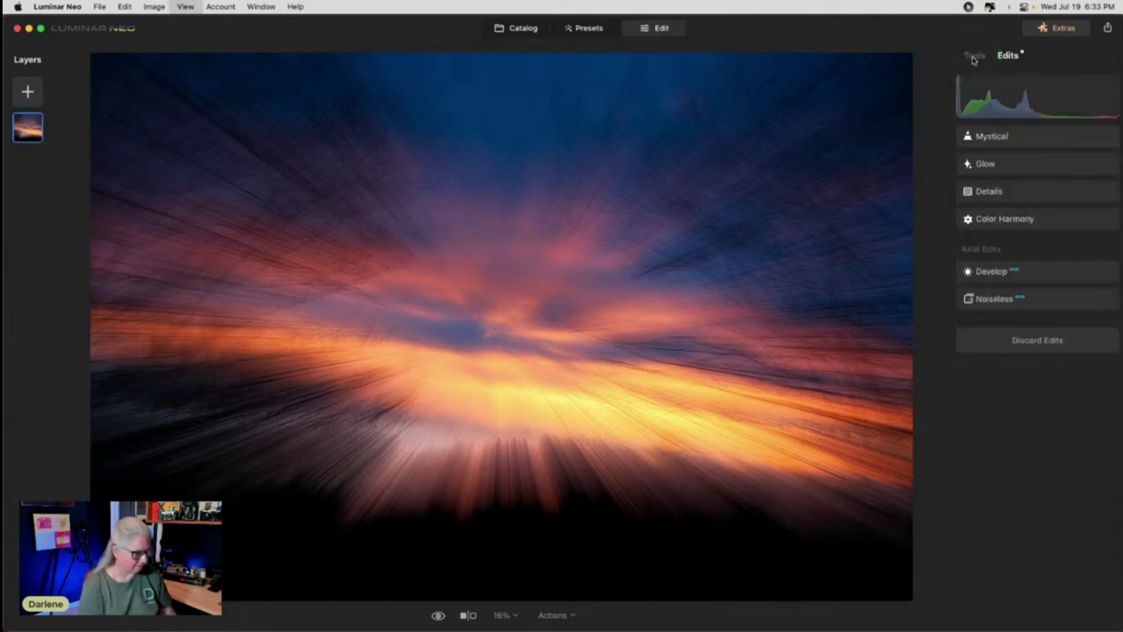
# Switch to the catalog with G, enlarge the sunset photo and flip to its other version.
pyautogui.press('g')
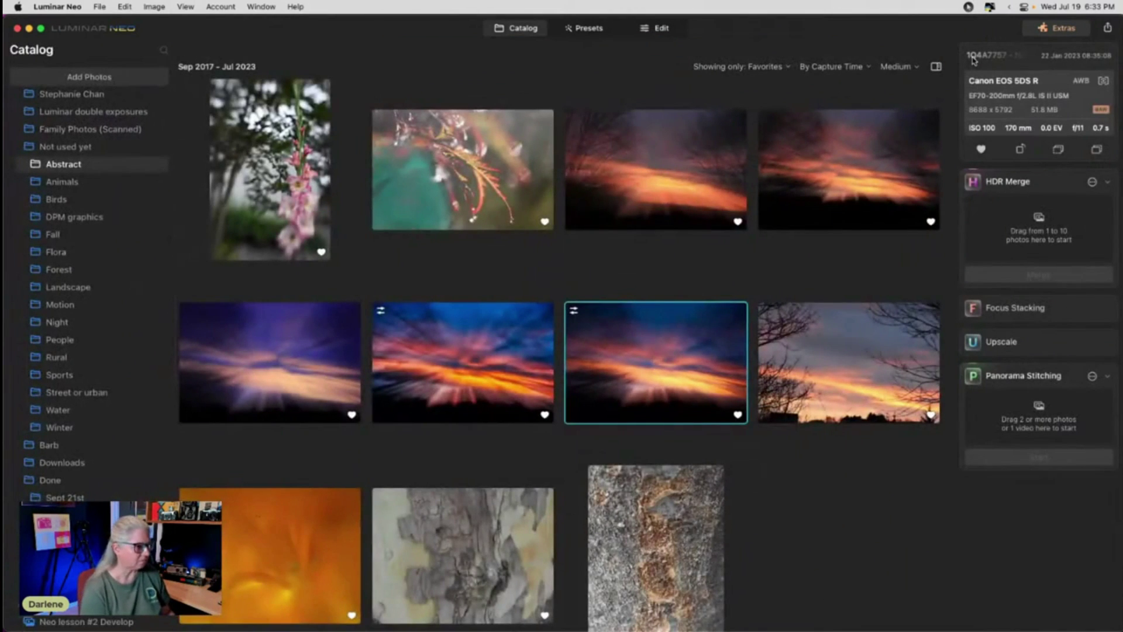
pyautogui.doubleClick(631, 378)
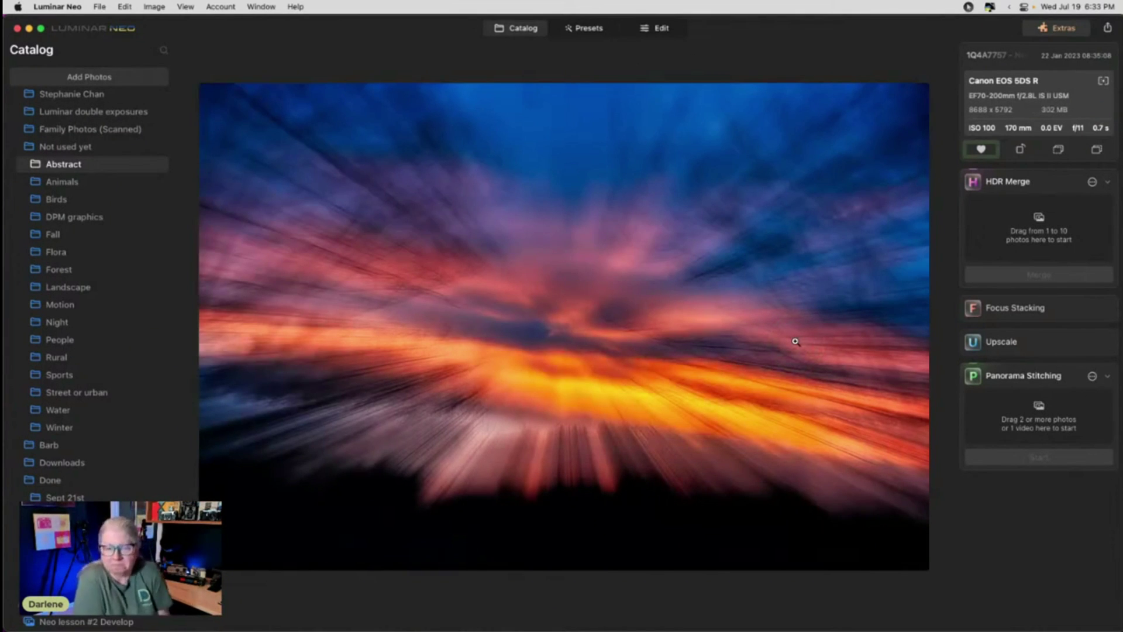
pyautogui.press('Right')
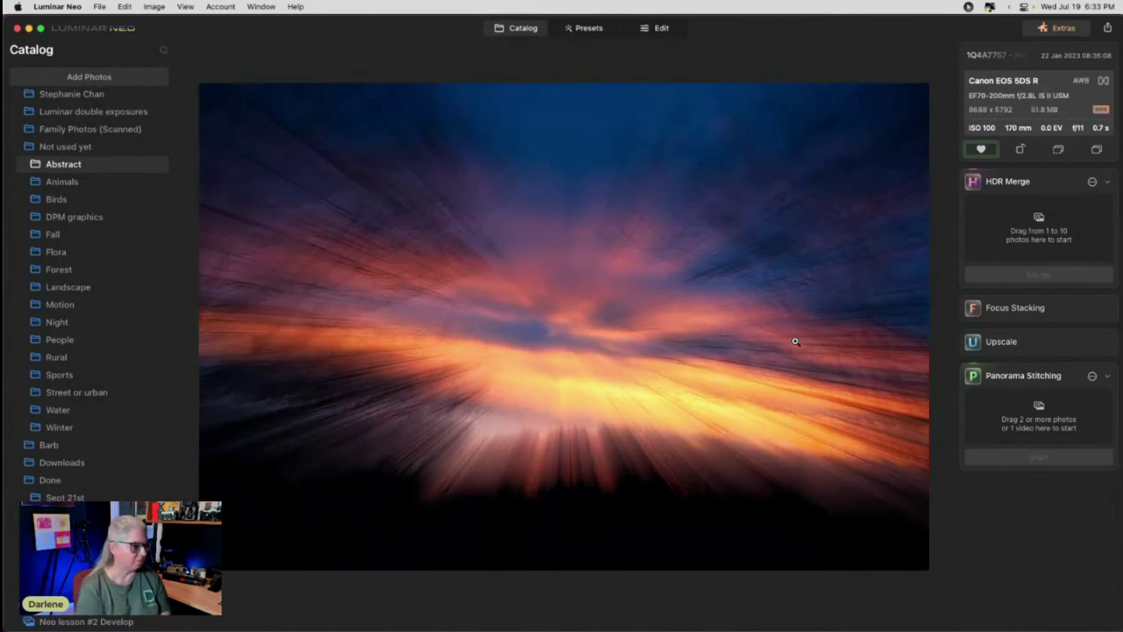
# Return to editing, open the Mood tool and raise its Amount to 55.
pyautogui.click(654, 30)
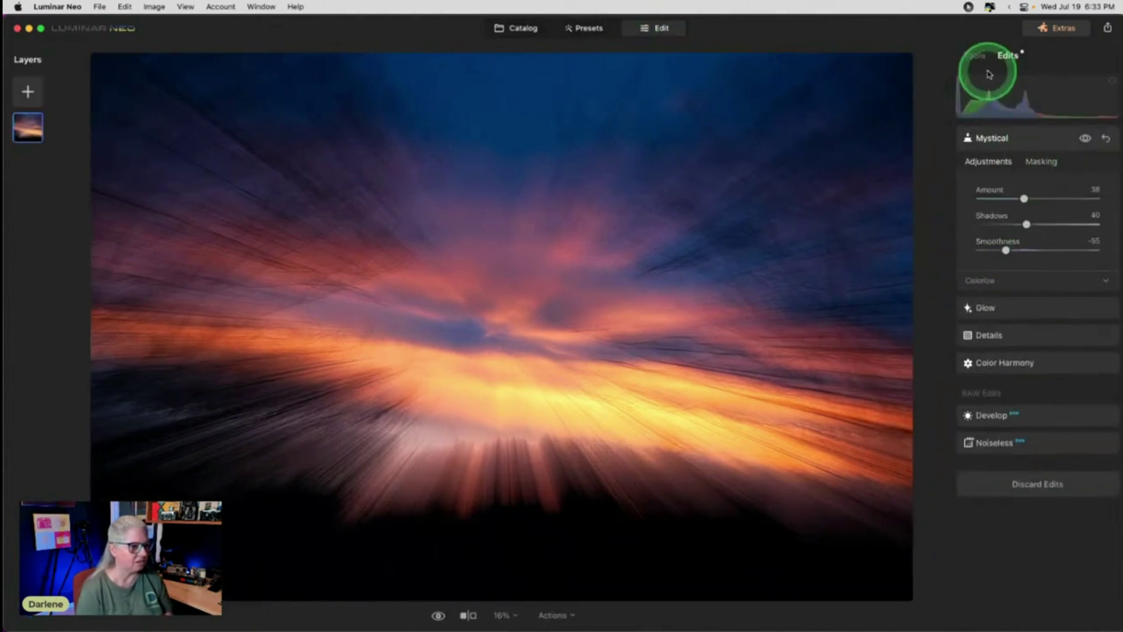
pyautogui.click(976, 56)
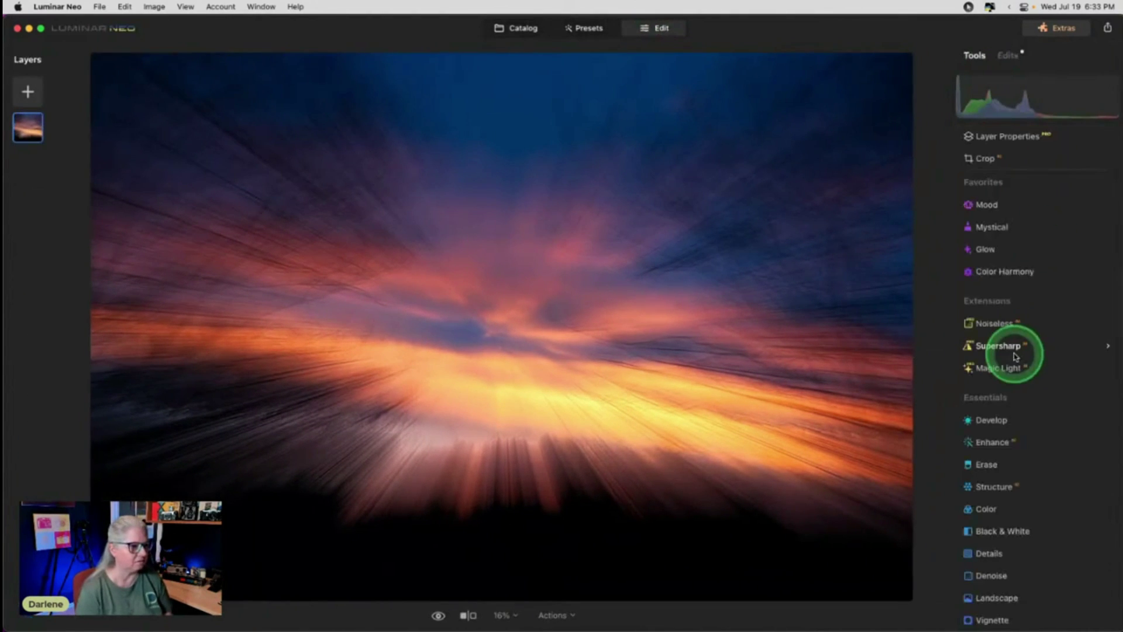
pyautogui.click(1004, 205)
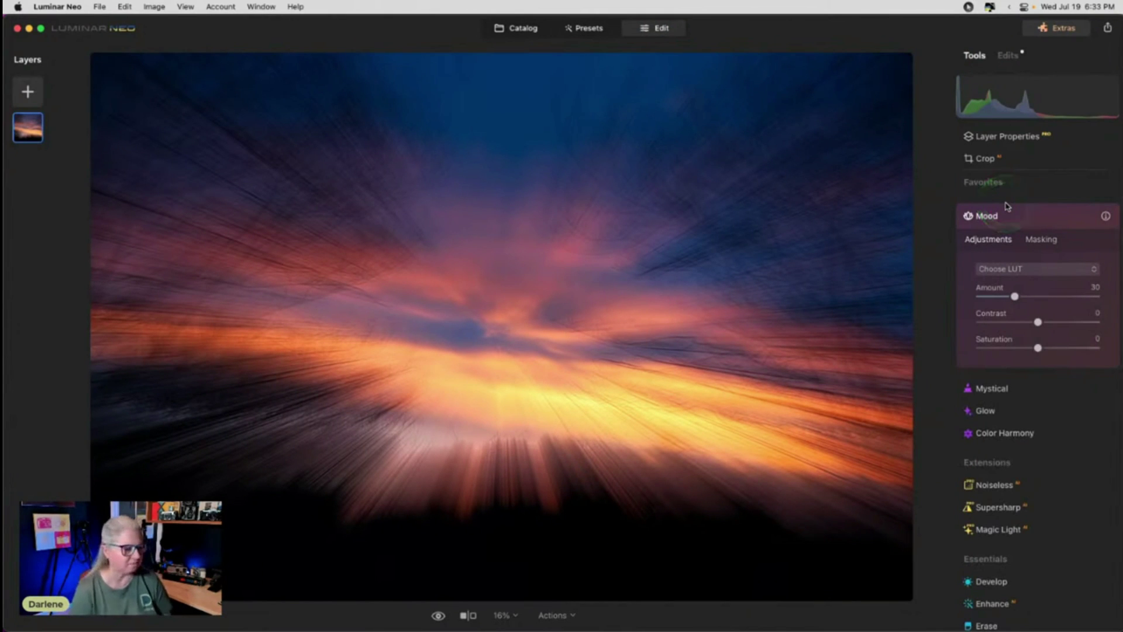
pyautogui.click(1050, 267)
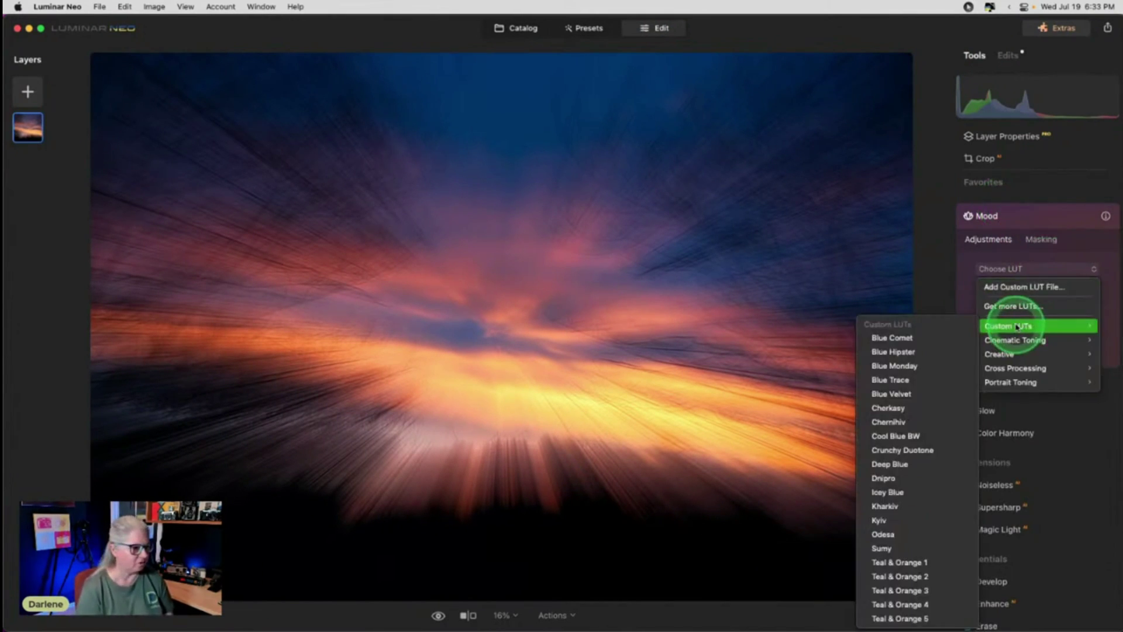
pyautogui.click(965, 254)
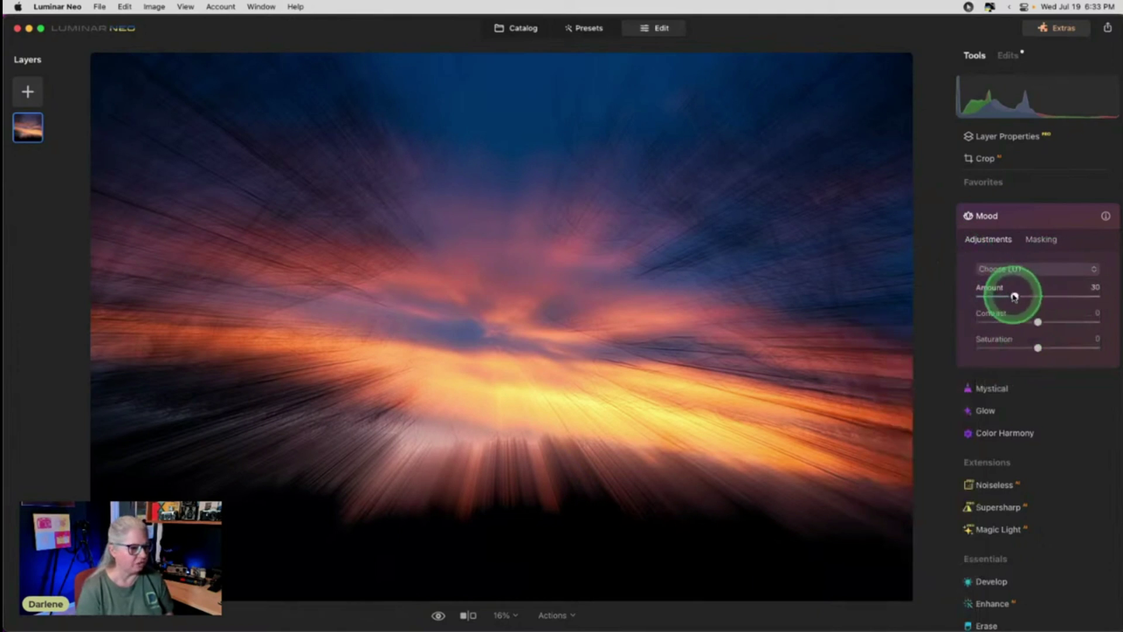
pyautogui.moveTo(1016, 296); pyautogui.dragTo(1062, 295)
# Try the Teal & Orange, Kyiv, Odesa and Icey Blue LUTs, then apply Kharkiv.
pyautogui.click(1052, 268)
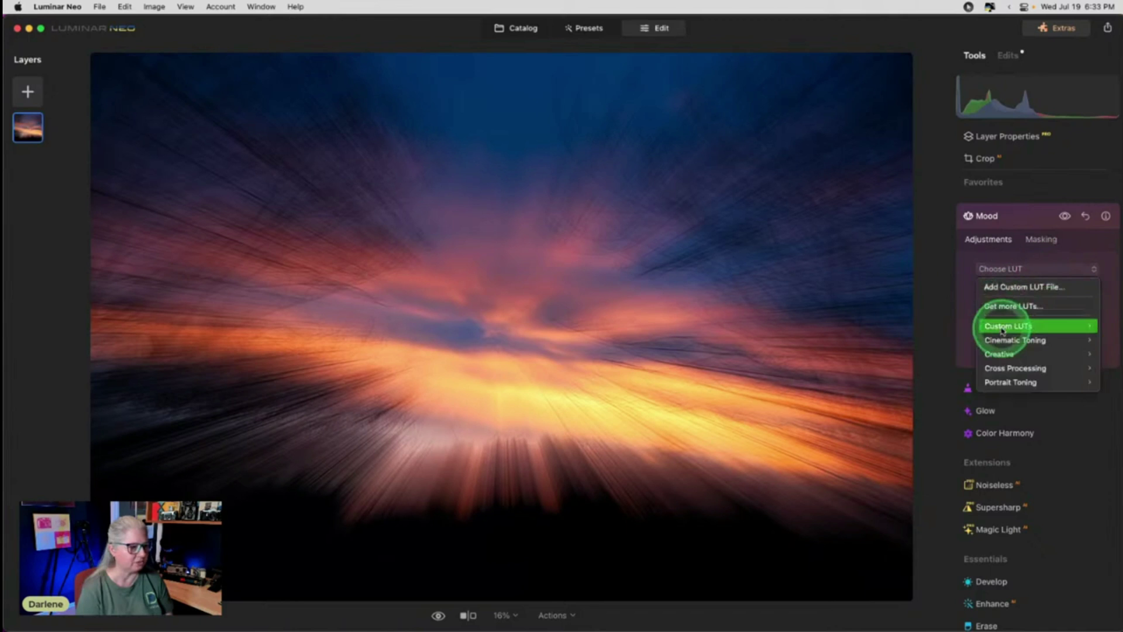
pyautogui.moveTo(1002, 331)
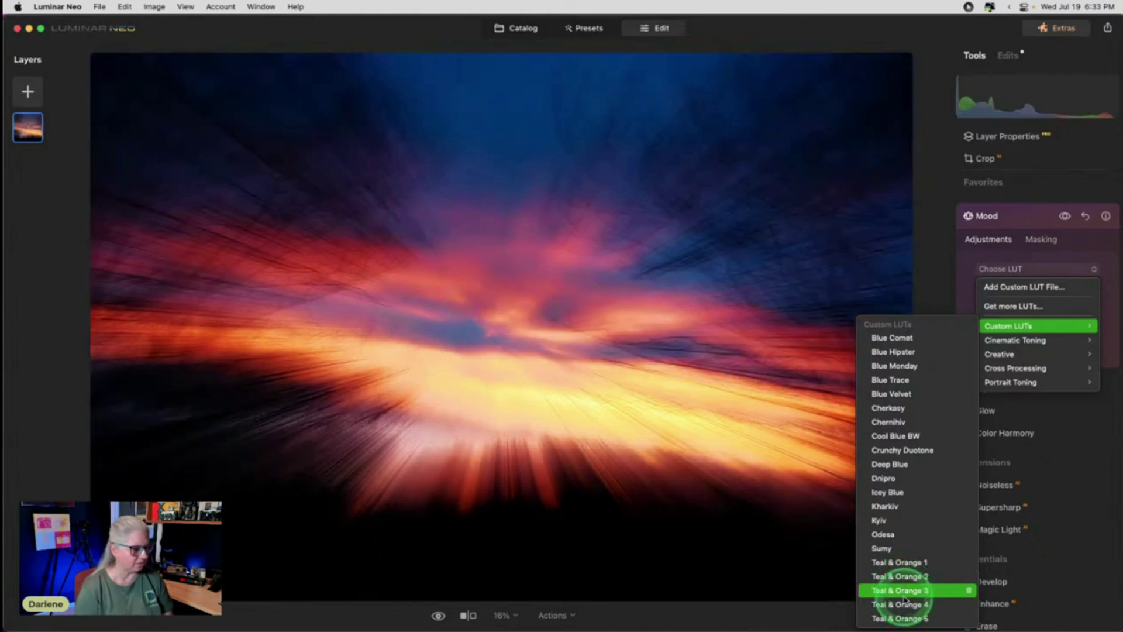
pyautogui.click(905, 607)
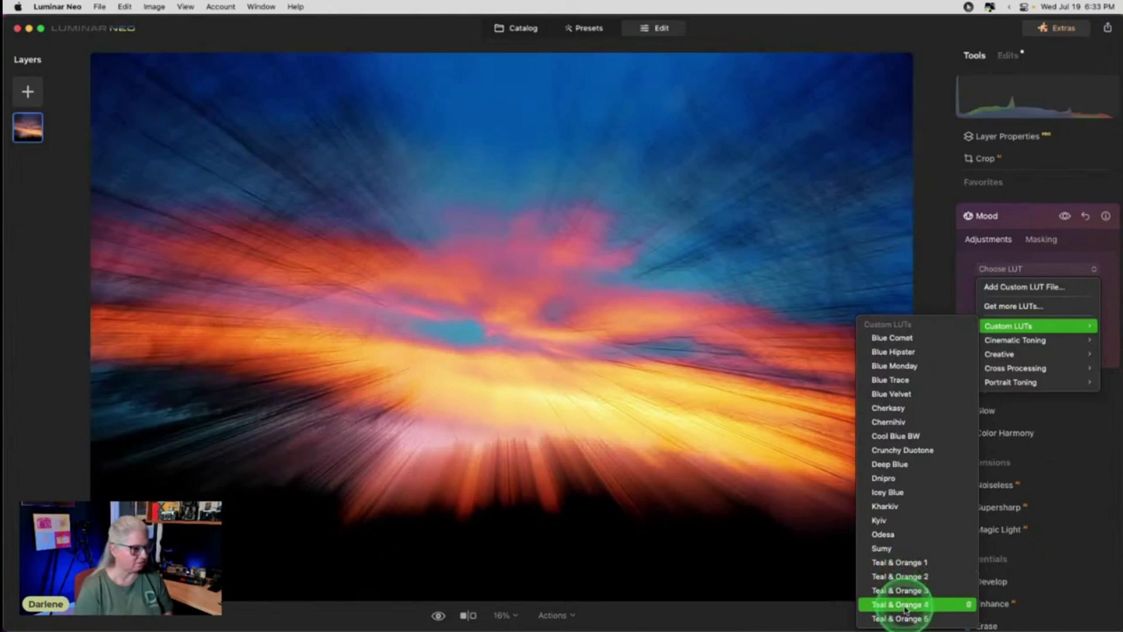
pyautogui.click(905, 620)
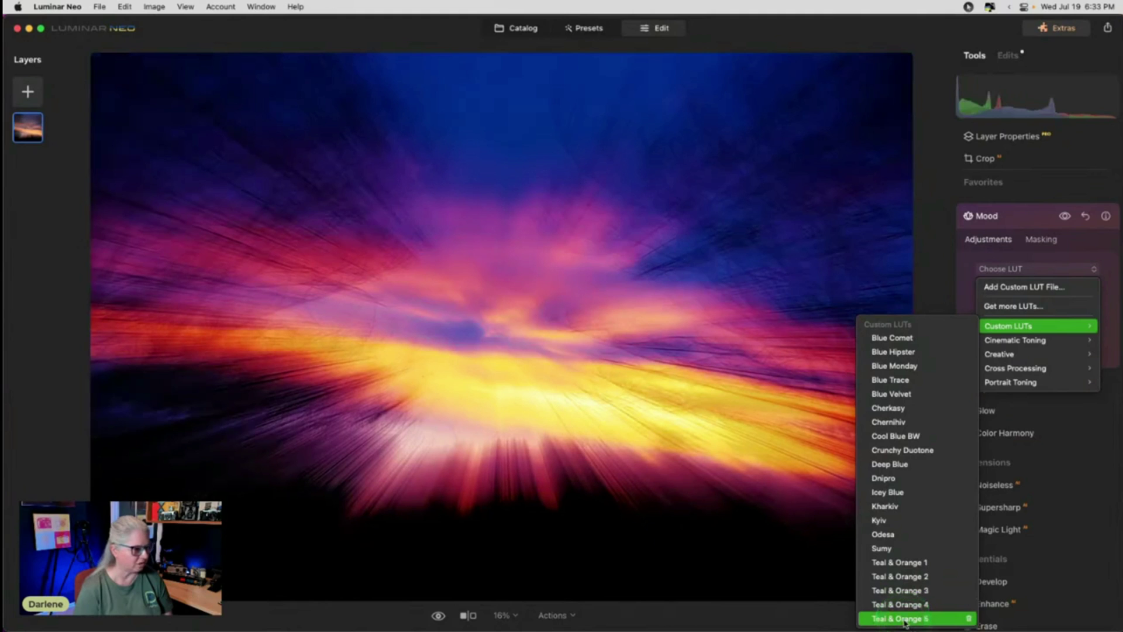
pyautogui.click(895, 562)
pyautogui.click(883, 520)
pyautogui.click(890, 534)
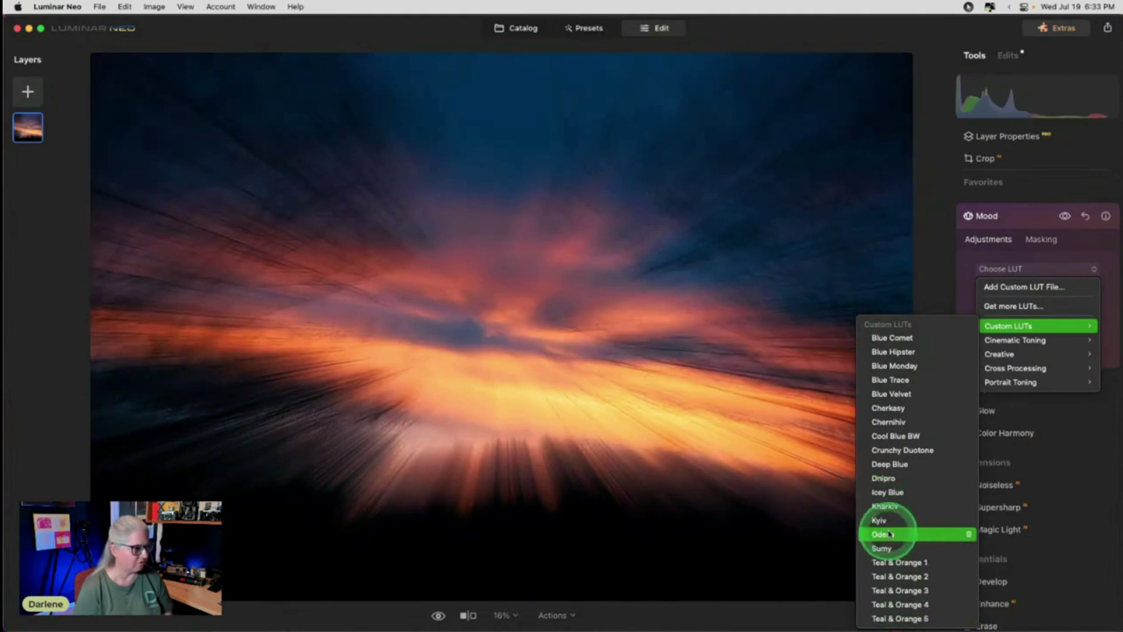
pyautogui.click(891, 520)
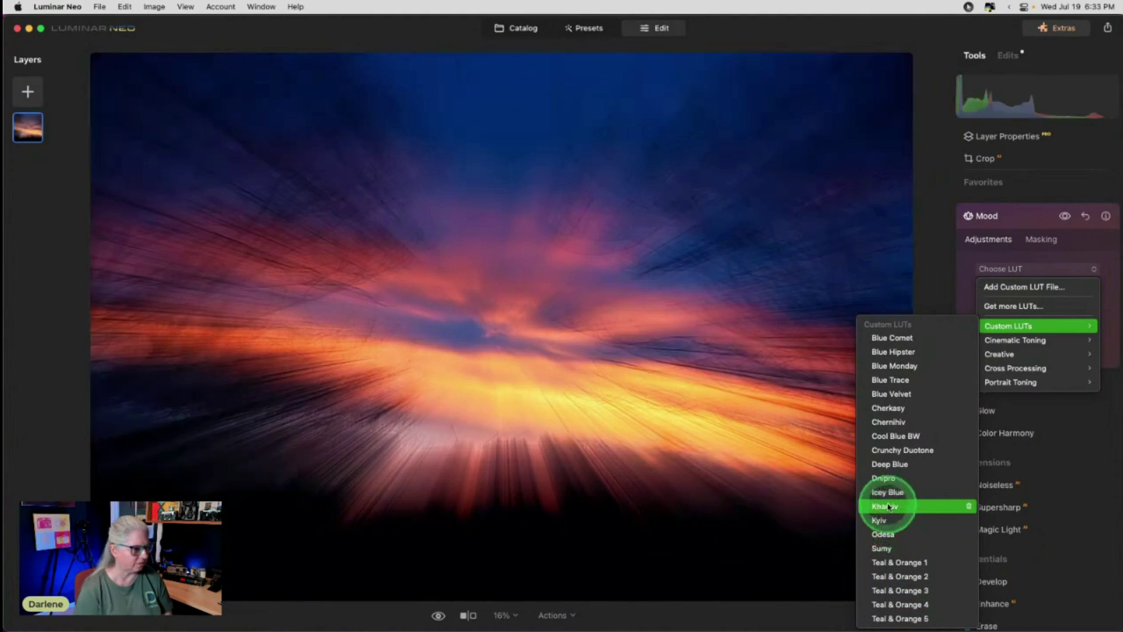
pyautogui.click(889, 492)
pyautogui.click(885, 506)
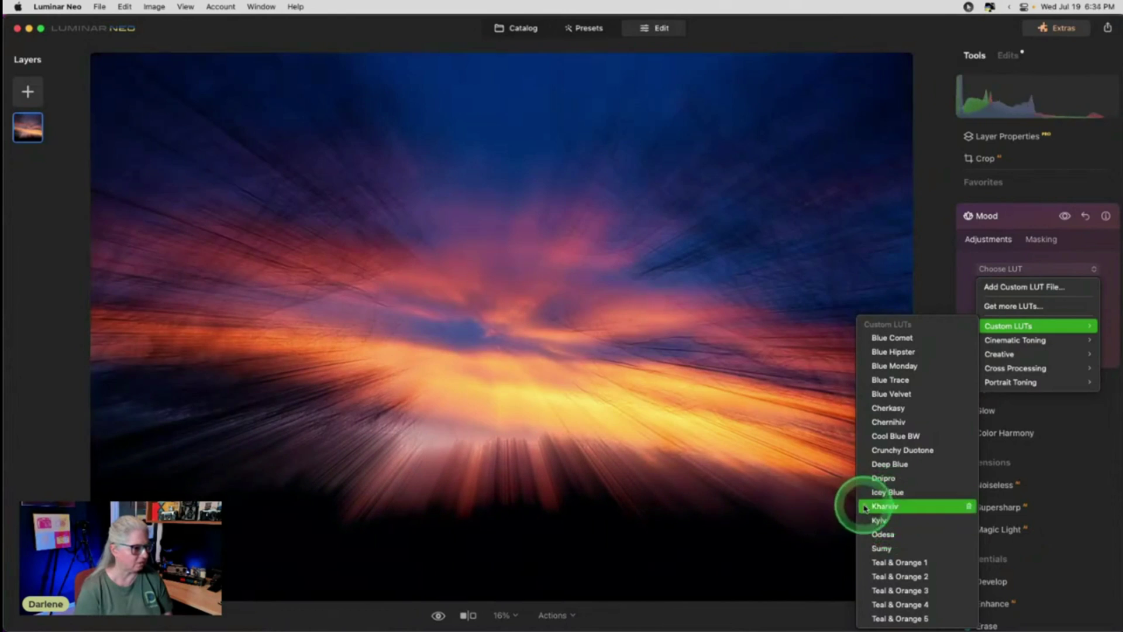
pyautogui.click(885, 505)
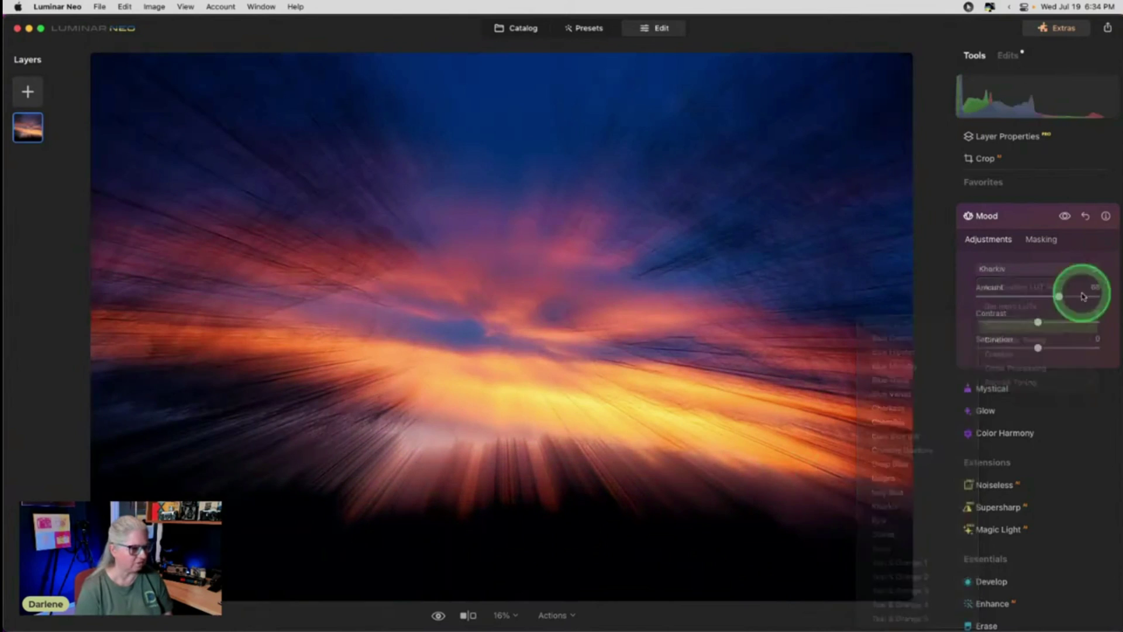
# Strengthen the Kharkiv look to about 75 and collapse the Mood tool.
pyautogui.click(1059, 297)
pyautogui.moveTo(1059, 296)
pyautogui.mouseDown()
pyautogui.moveTo(987, 297)
pyautogui.moveTo(1074, 298)
pyautogui.moveTo(897, 306)
pyautogui.moveTo(1081, 300)
pyautogui.mouseUp()
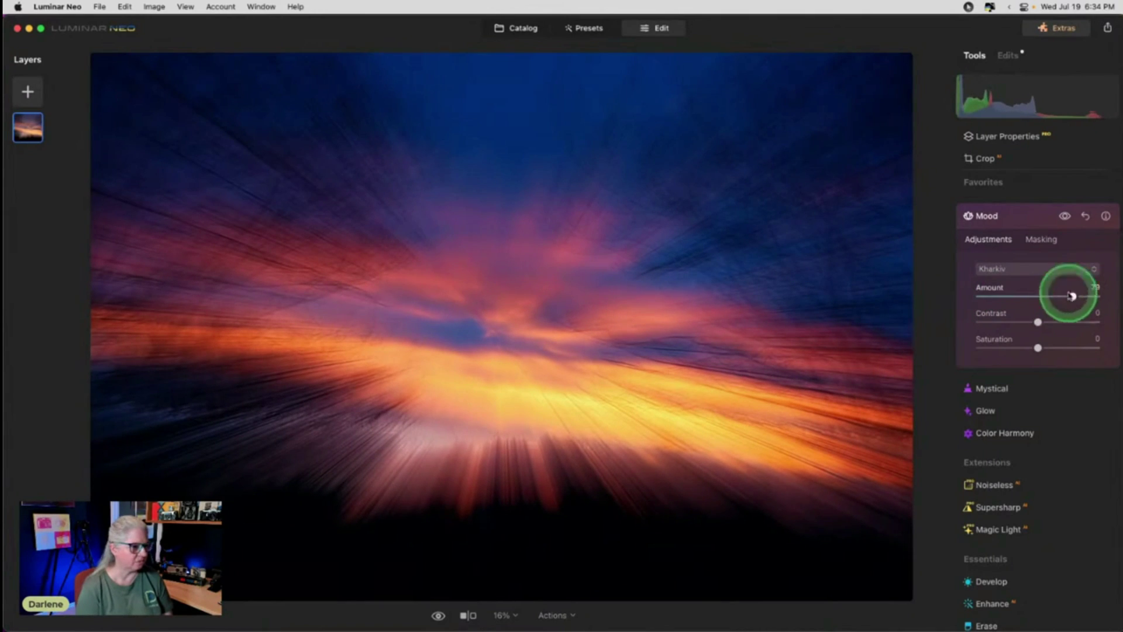
pyautogui.click(1023, 216)
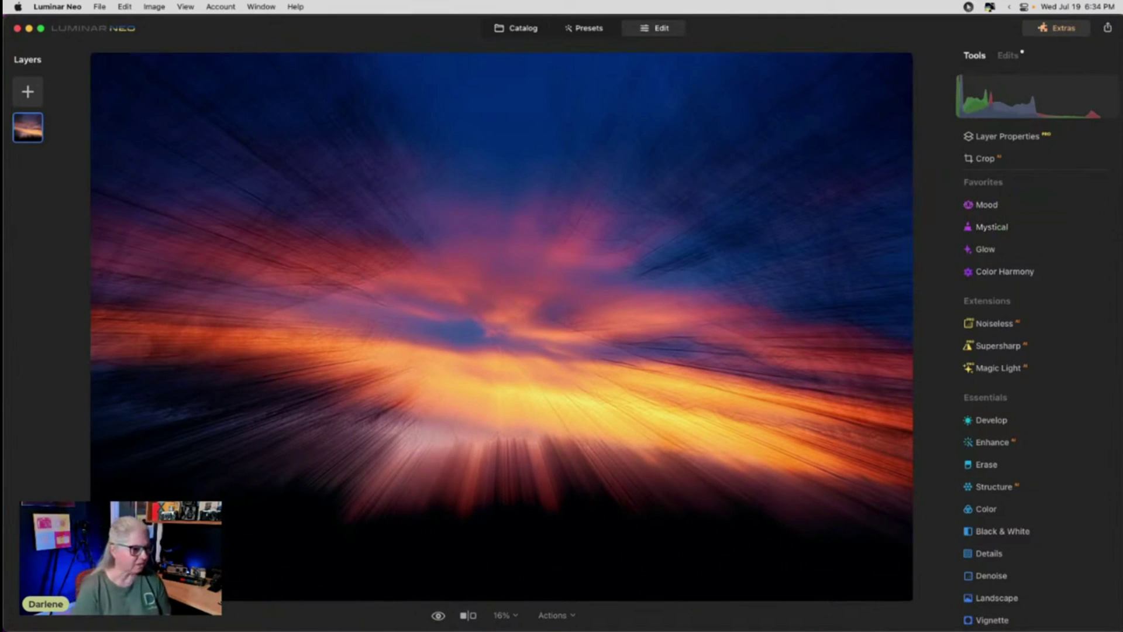
# Turn on Sunrays at Amount 49 and move the sun centre to the image middle.
pyautogui.scroll(-5, 1012, 280)
pyautogui.click(1003, 433)
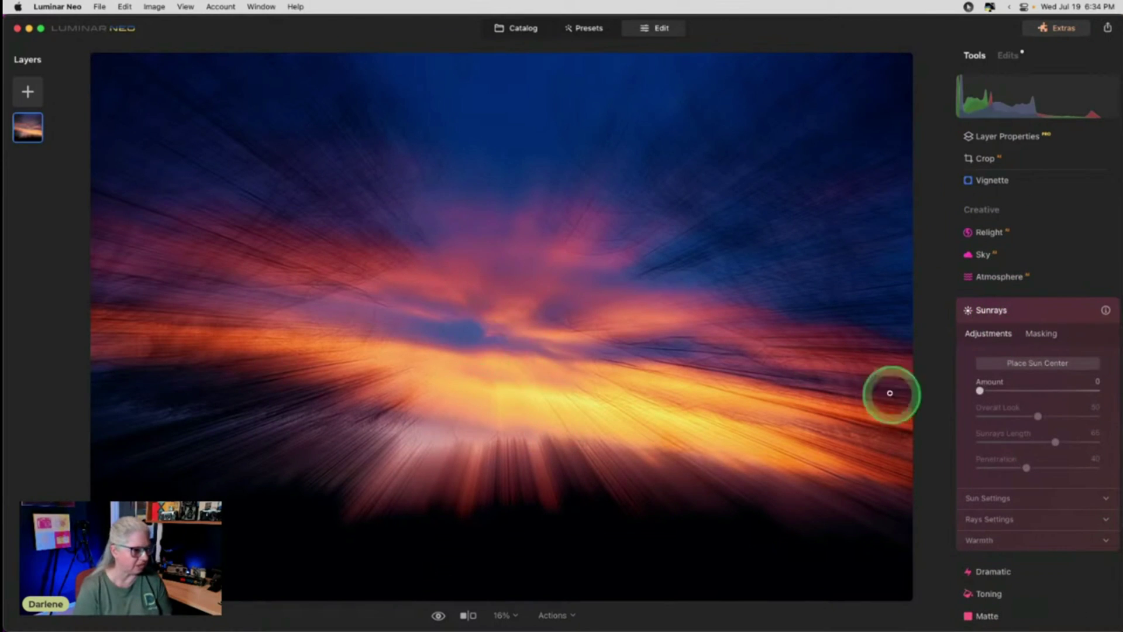
pyautogui.click(1039, 388)
pyautogui.click(1041, 363)
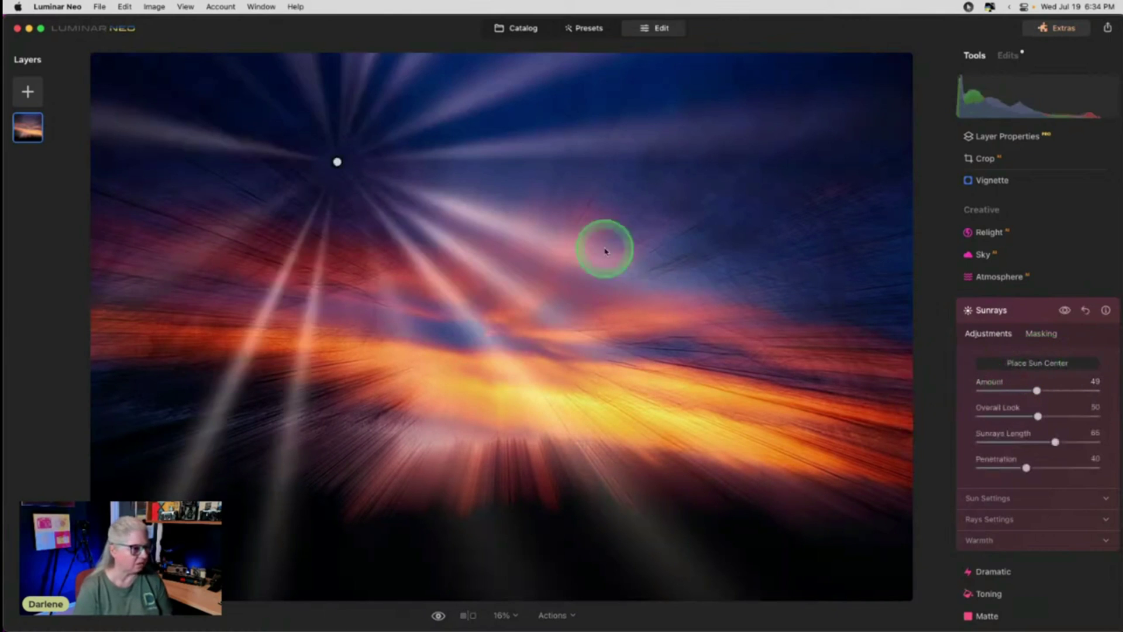
pyautogui.moveTo(337, 163); pyautogui.dragTo(499, 341)
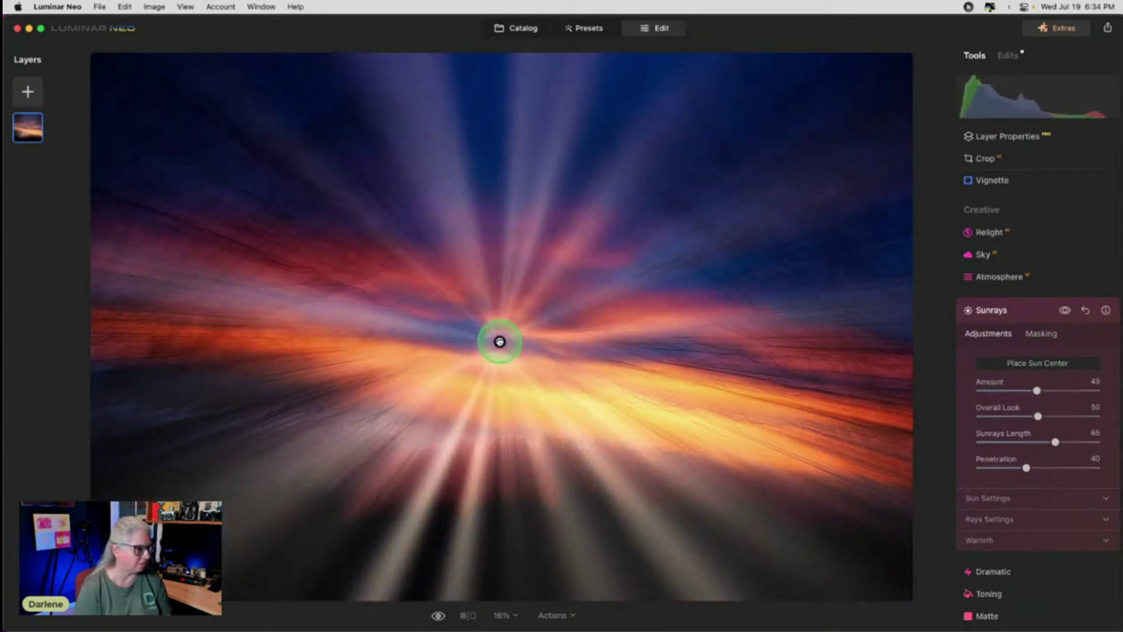
# Set Sunrays Warmth 75, Sun Warmth 80, Sun Radius 17, Glow Radius 59, Glow Amount 44.
pyautogui.click(979, 540)
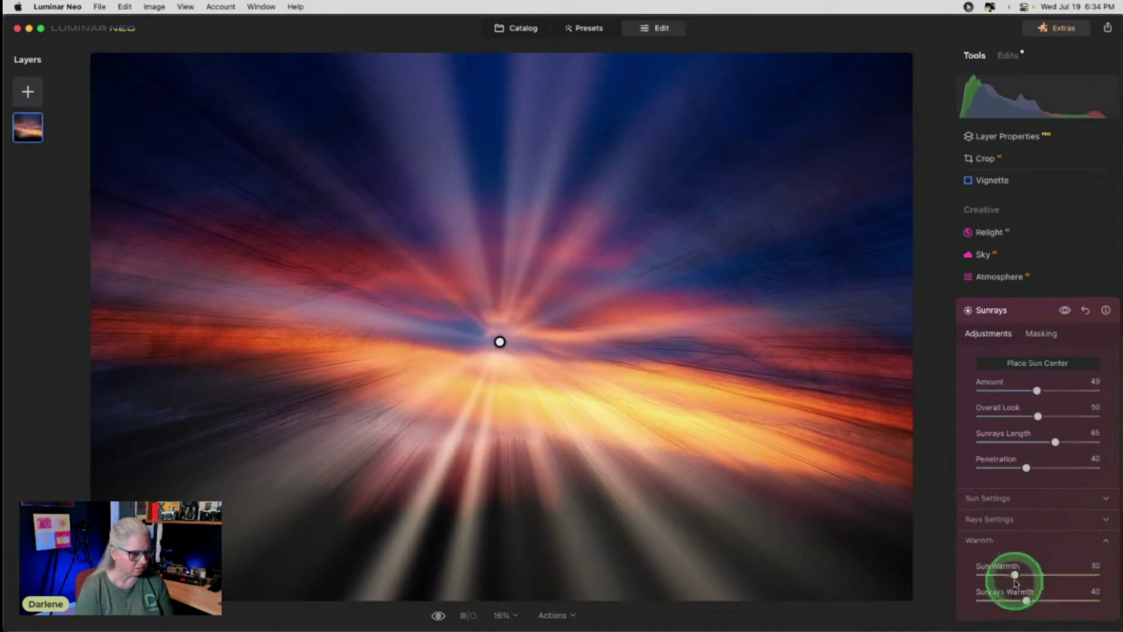
pyautogui.moveTo(1027, 600); pyautogui.dragTo(1068, 600)
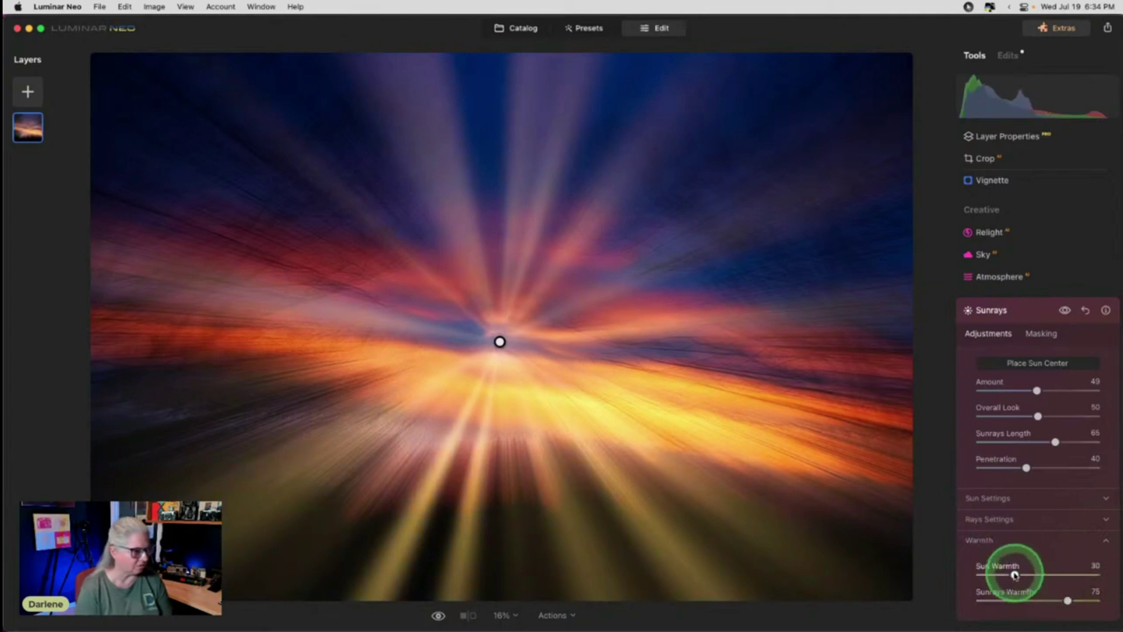
pyautogui.moveTo(1016, 575); pyautogui.dragTo(1063, 575)
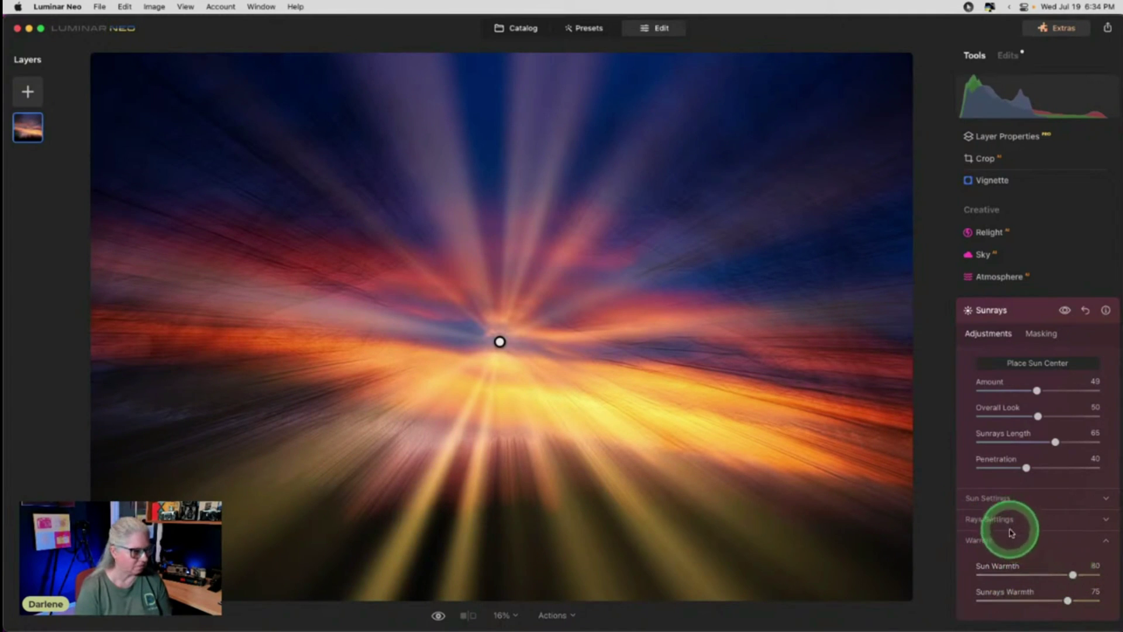
pyautogui.click(998, 498)
pyautogui.scroll(-1, 1040, 555)
pyautogui.moveTo(1026, 448); pyautogui.dragTo(1003, 446)
pyautogui.click(1048, 281)
pyautogui.moveTo(1061, 474); pyautogui.dragTo(1025, 488)
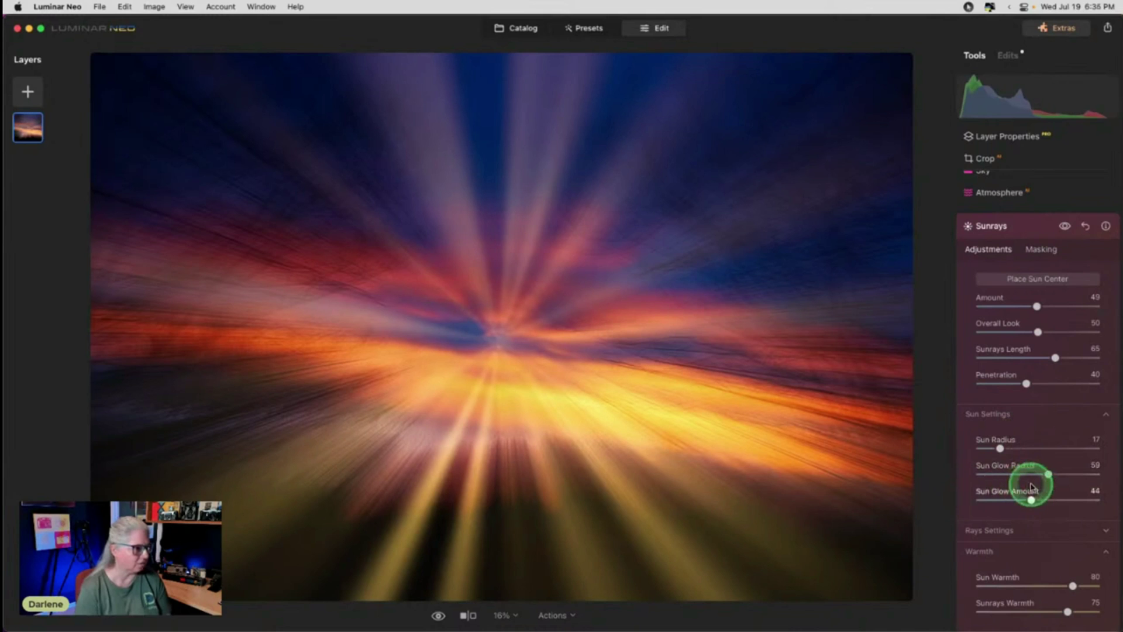
# Set the sunrays to 45 rays with Randomize 23 and Overall Look 31.
pyautogui.click(993, 414)
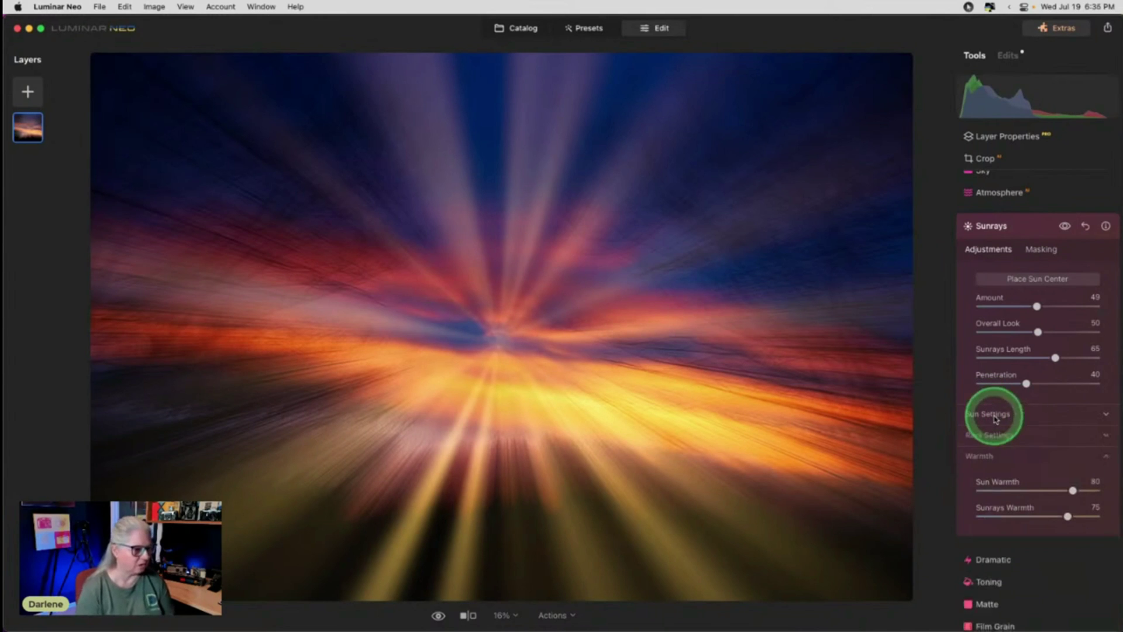
pyautogui.click(993, 446)
pyautogui.scroll(-2, 993, 439)
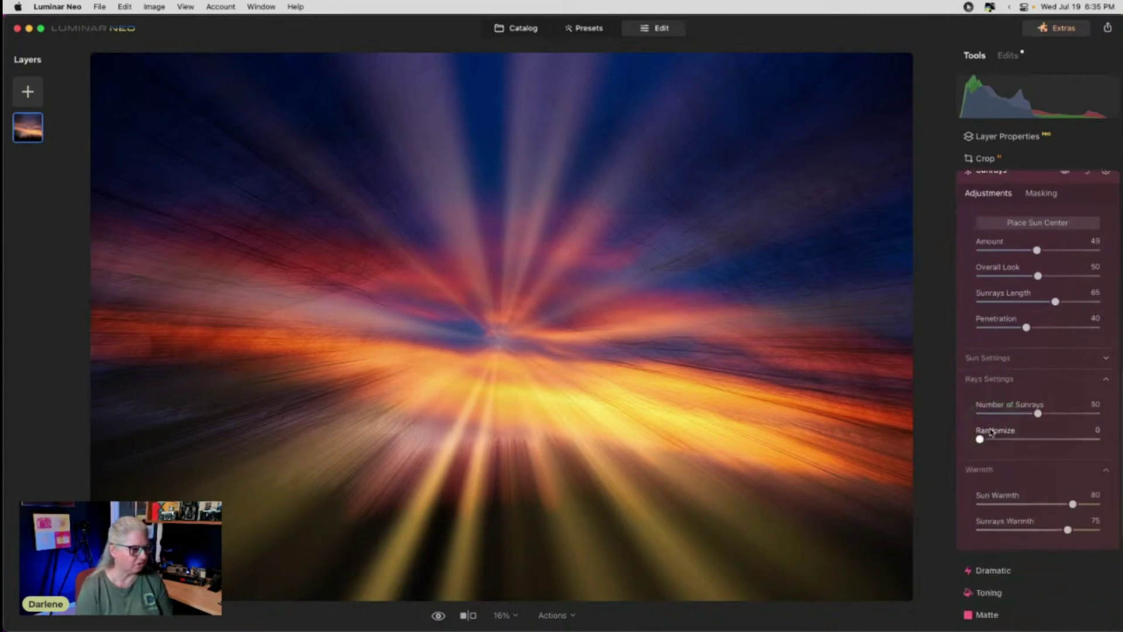
pyautogui.click(981, 439)
pyautogui.moveTo(982, 441); pyautogui.dragTo(1081, 411)
pyautogui.click(996, 413)
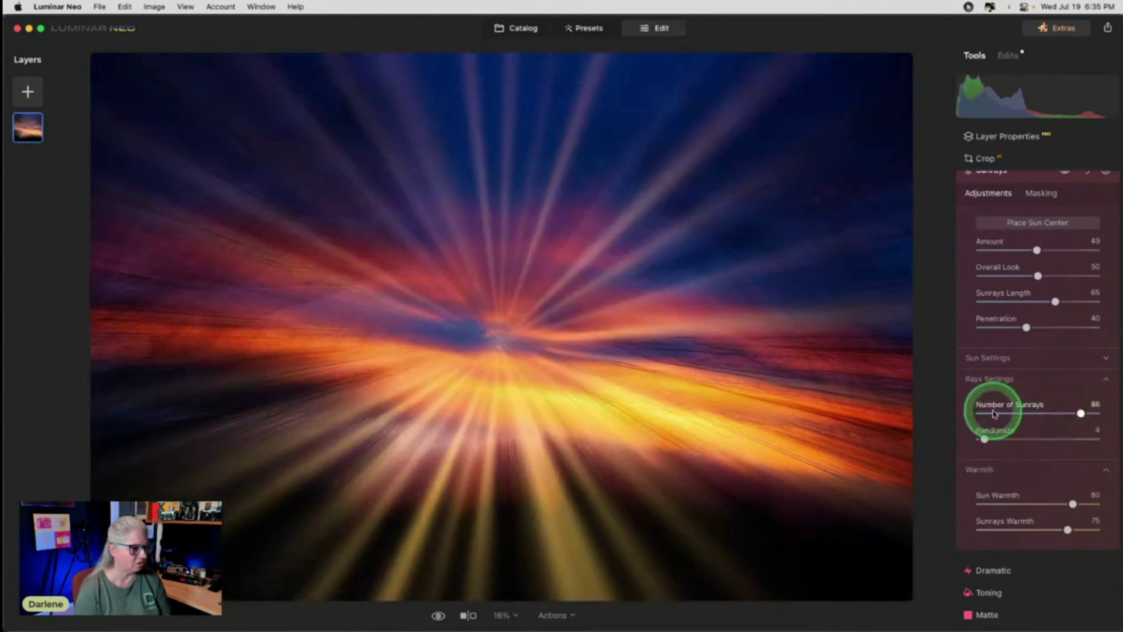
pyautogui.click(981, 437)
pyautogui.moveTo(984, 442); pyautogui.dragTo(1012, 439)
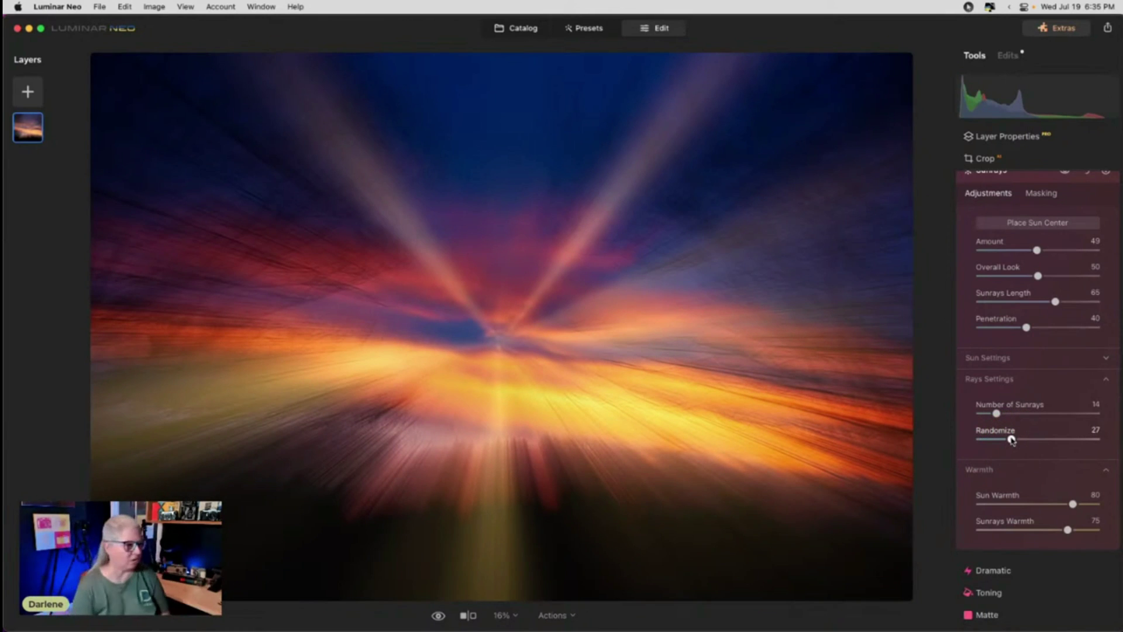
pyautogui.moveTo(996, 413); pyautogui.dragTo(1006, 438)
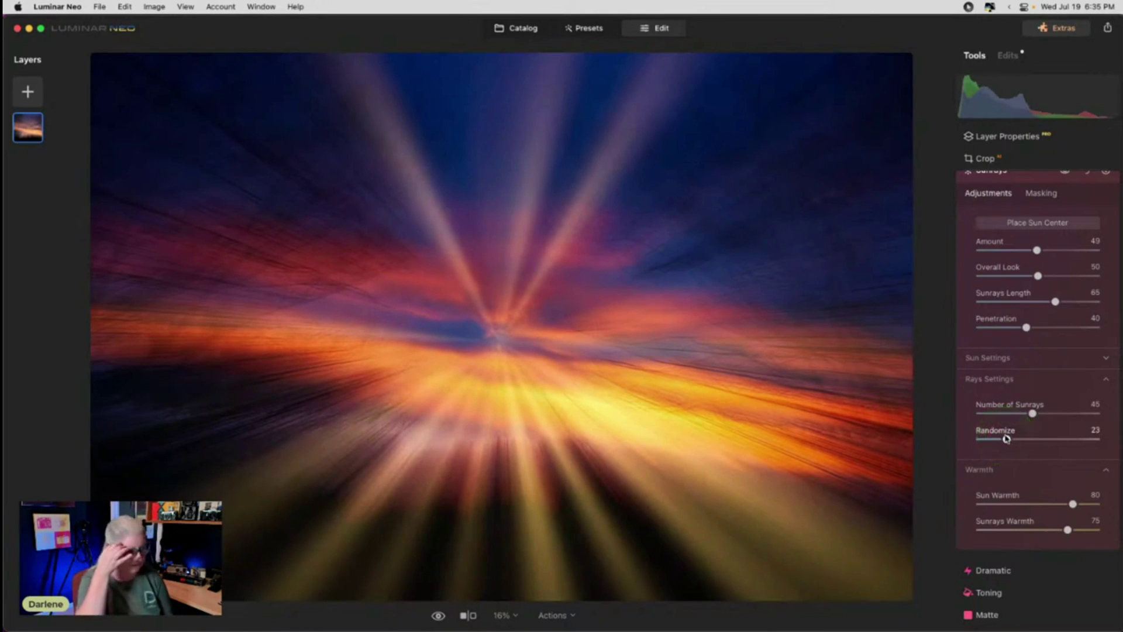
pyautogui.click(1026, 277)
pyautogui.moveTo(1026, 277)
pyautogui.mouseDown()
pyautogui.moveTo(1005, 270)
pyautogui.moveTo(1111, 277)
pyautogui.moveTo(998, 273)
pyautogui.moveTo(1017, 276)
pyautogui.mouseUp()
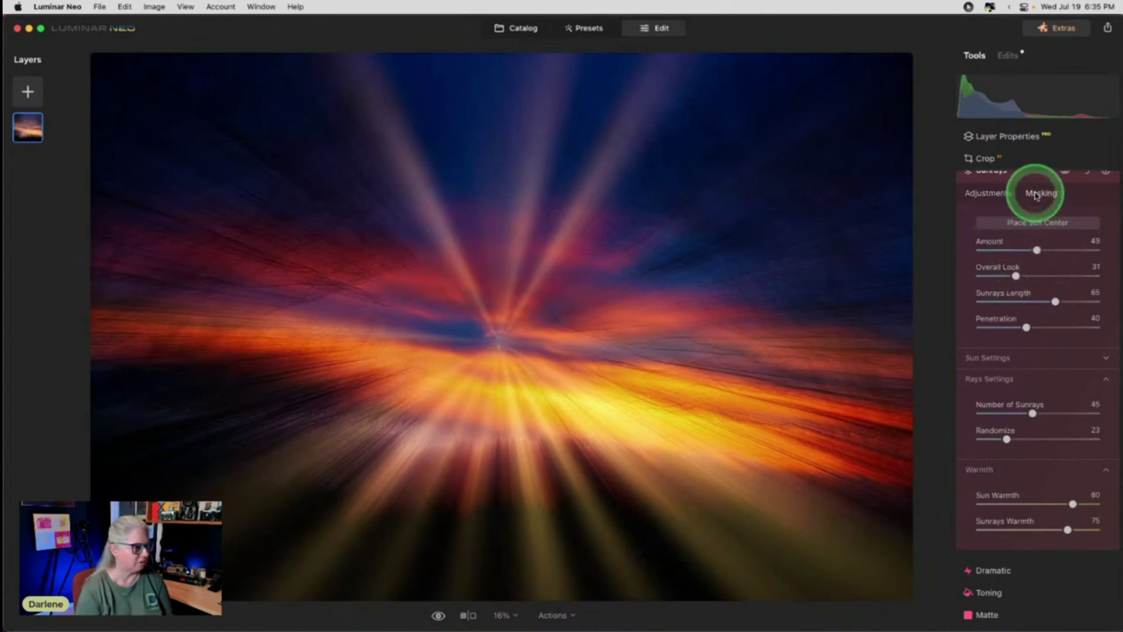
# Add a linear gradient mask drawn up from the bottom, keeping sunrays below the horizon.
pyautogui.click(1035, 195)
pyautogui.click(995, 250)
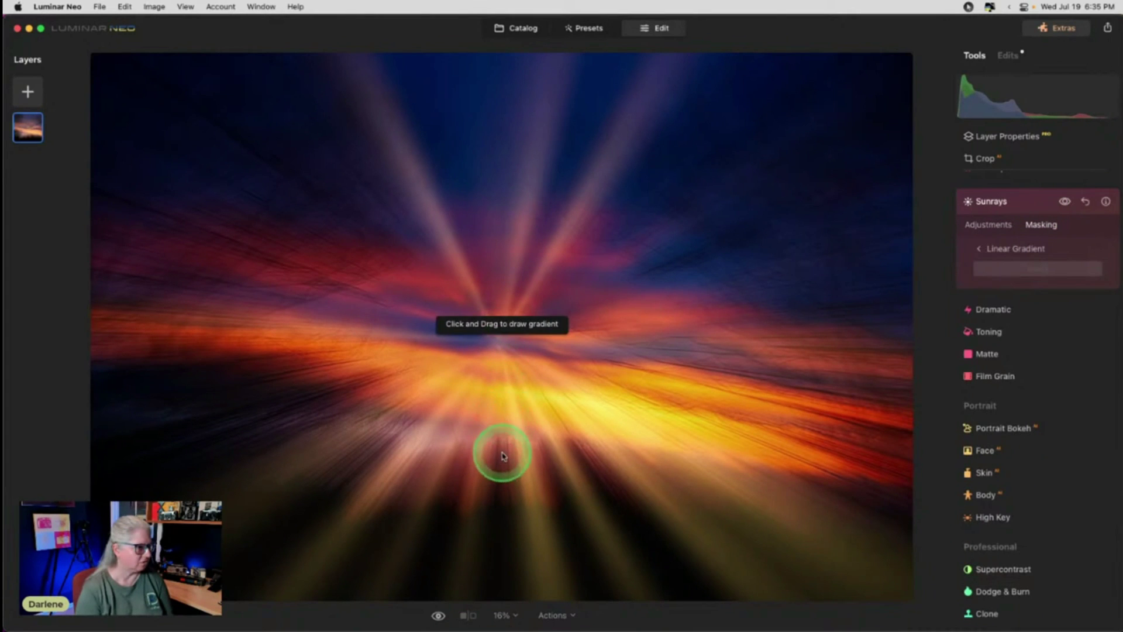
pyautogui.moveTo(502, 455); pyautogui.dragTo(522, 221)
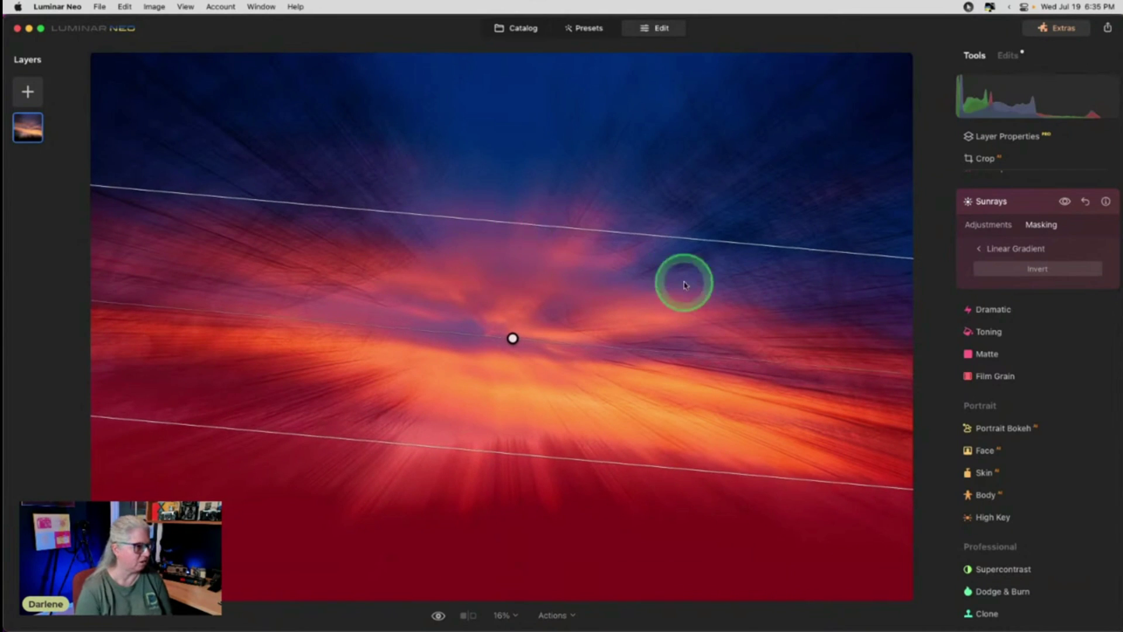
pyautogui.click(989, 226)
pyautogui.click(1029, 282)
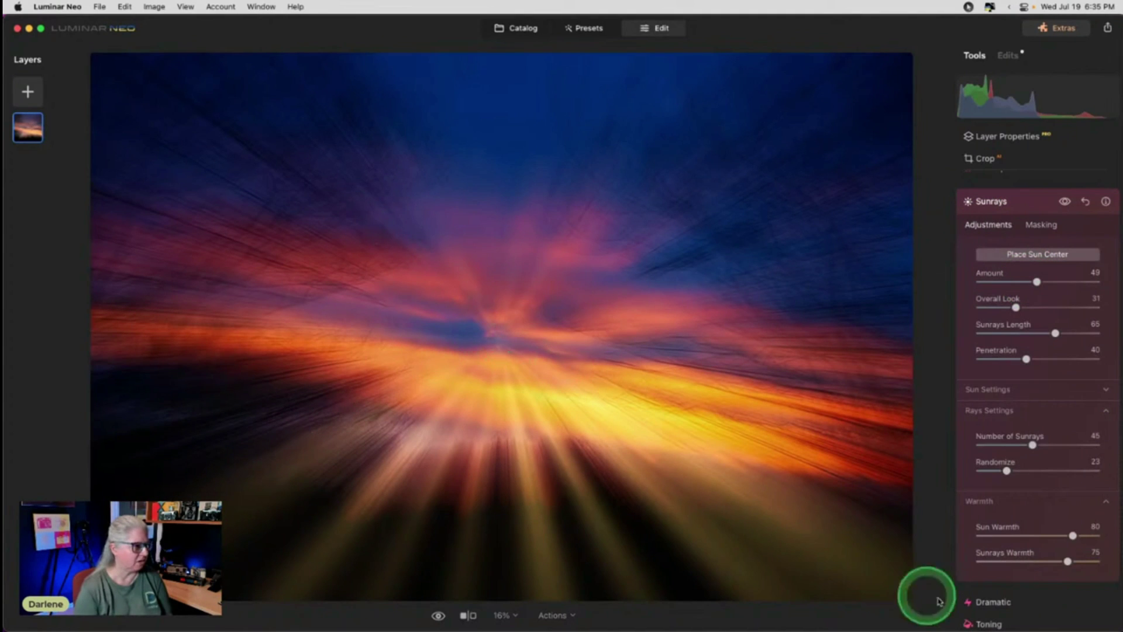
# Paint faint sunrays into the upper-left sky with a Size 301, Strength 22 mask brush.
pyautogui.click(1042, 225)
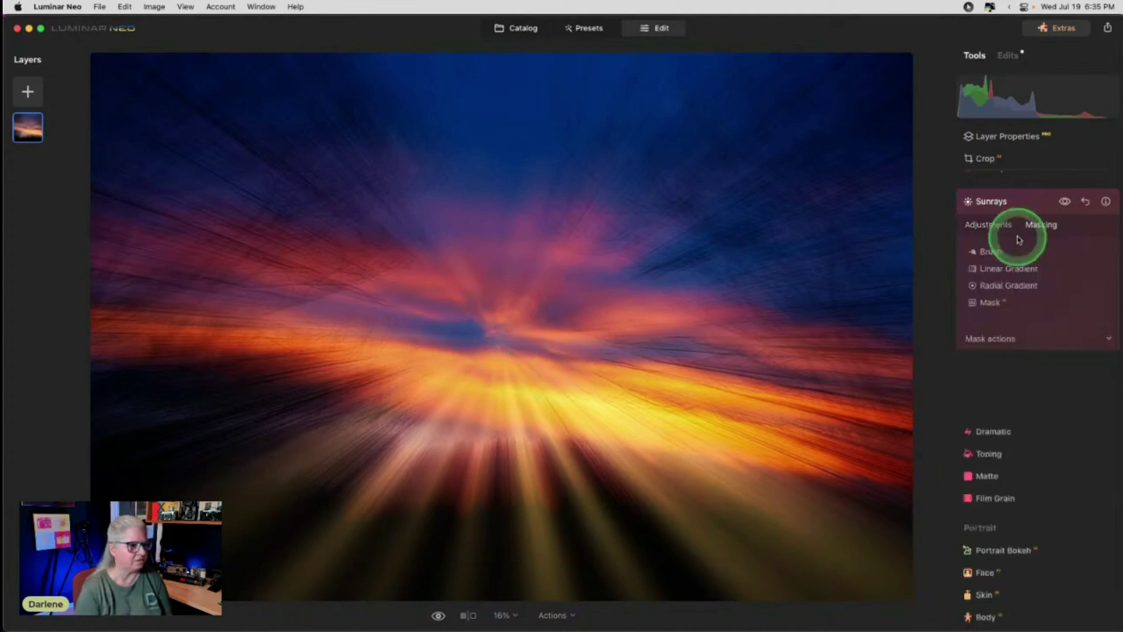
pyautogui.click(987, 253)
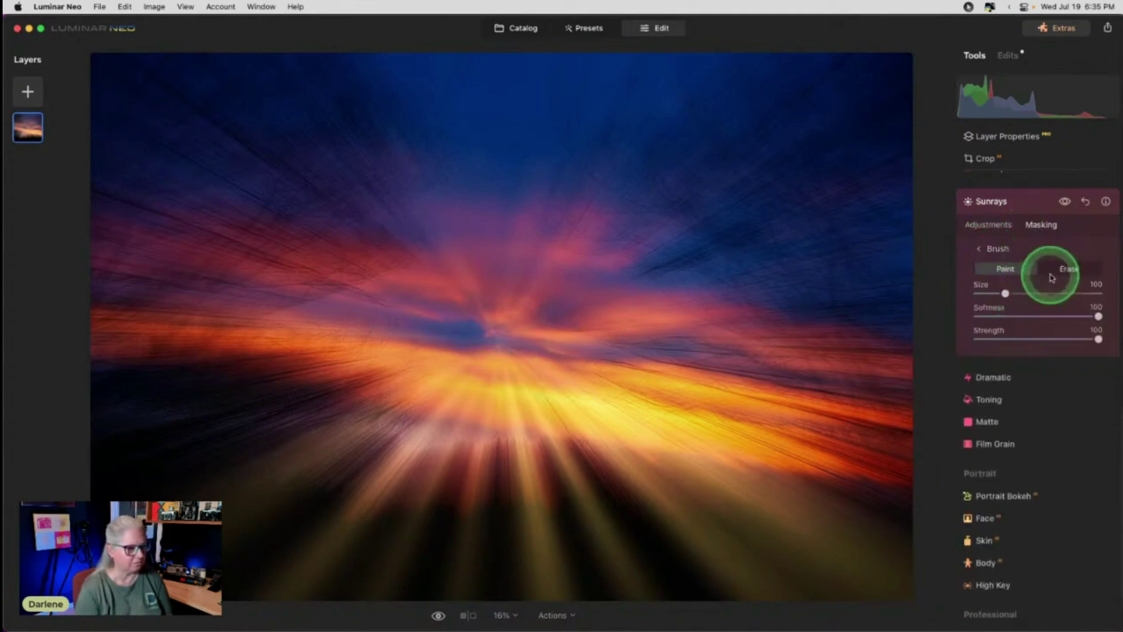
pyautogui.moveTo(1005, 293); pyautogui.dragTo(1068, 293)
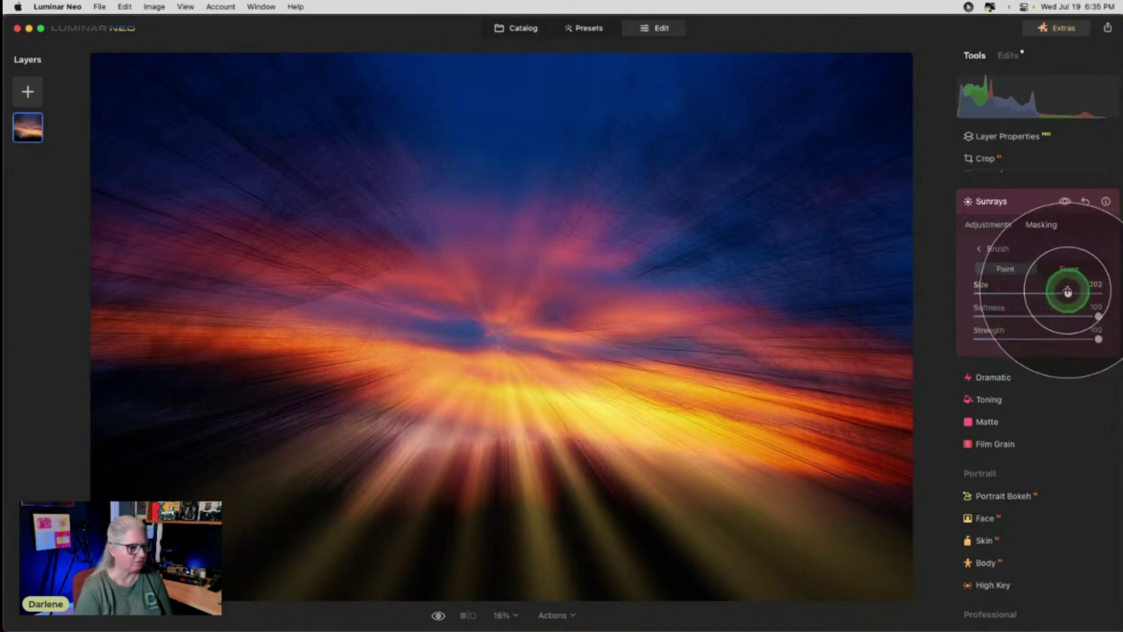
pyautogui.click(1005, 338)
pyautogui.moveTo(1005, 338); pyautogui.dragTo(1004, 339)
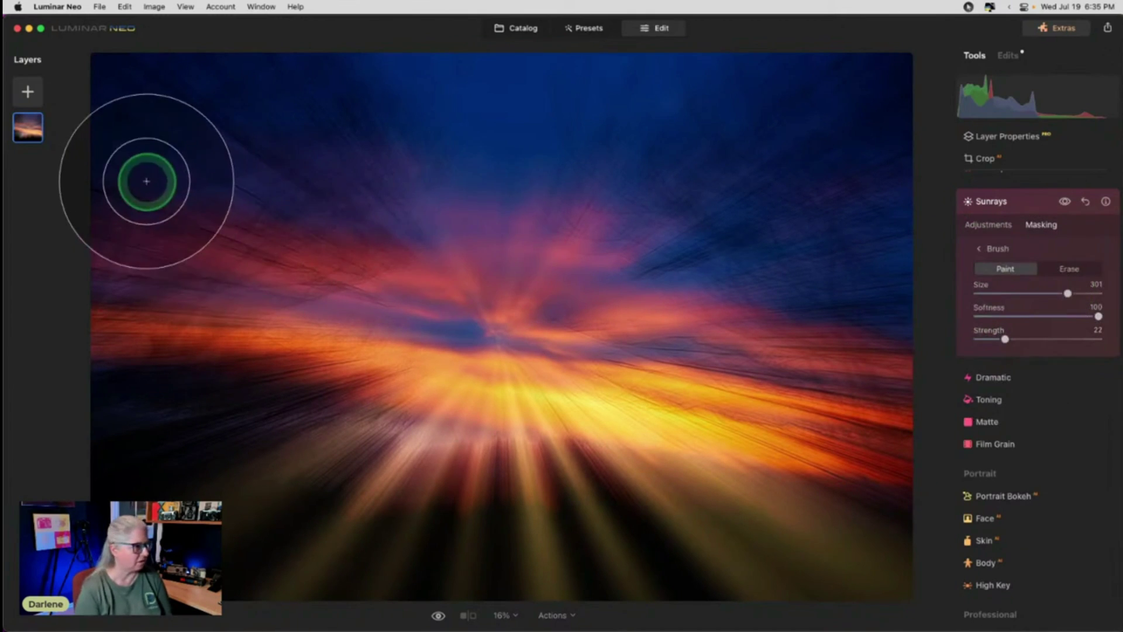
pyautogui.click(278, 231)
pyautogui.moveTo(268, 199)
pyautogui.mouseDown()
pyautogui.moveTo(221, 255)
pyautogui.moveTo(150, 256)
pyautogui.mouseUp()
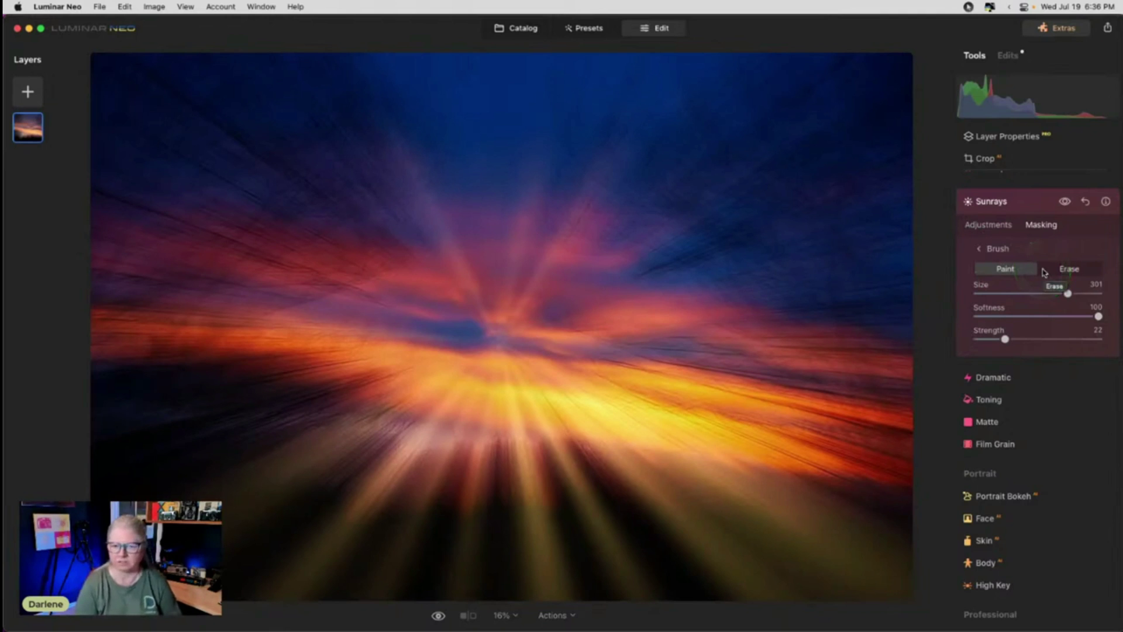
# Lower sunrays Amount to 33, shorten the rays and reduce Overall Look to 38.
pyautogui.click(992, 223)
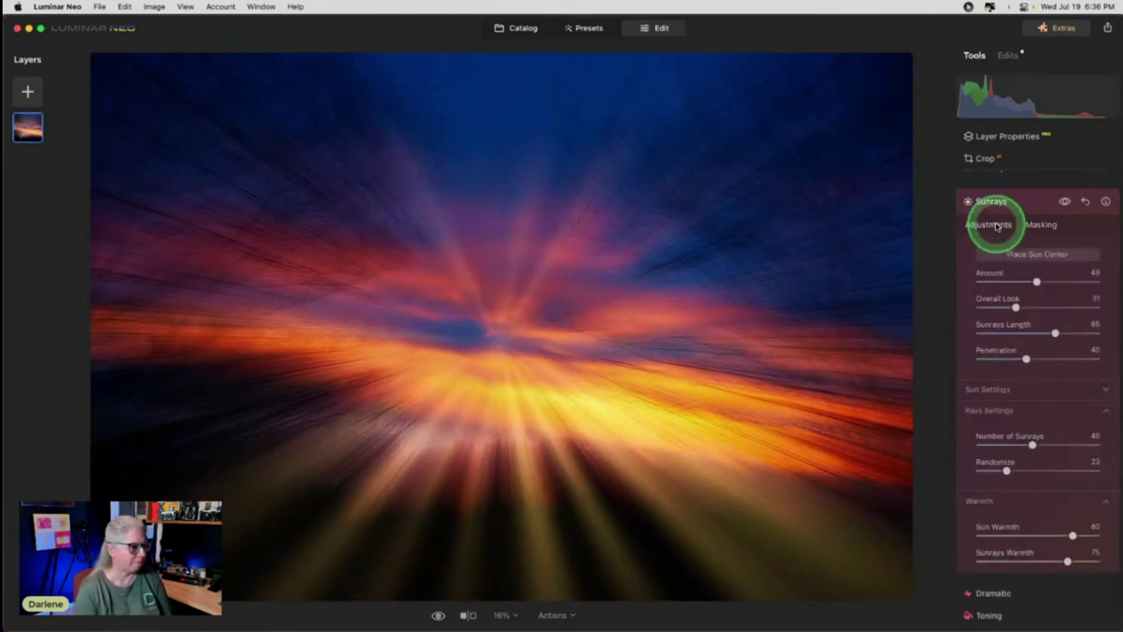
pyautogui.moveTo(1046, 281); pyautogui.dragTo(1018, 280)
pyautogui.moveTo(1055, 332); pyautogui.dragTo(1036, 333)
pyautogui.moveTo(1026, 358)
pyautogui.mouseDown()
pyautogui.moveTo(1066, 360)
pyautogui.moveTo(1029, 358)
pyautogui.mouseUp()
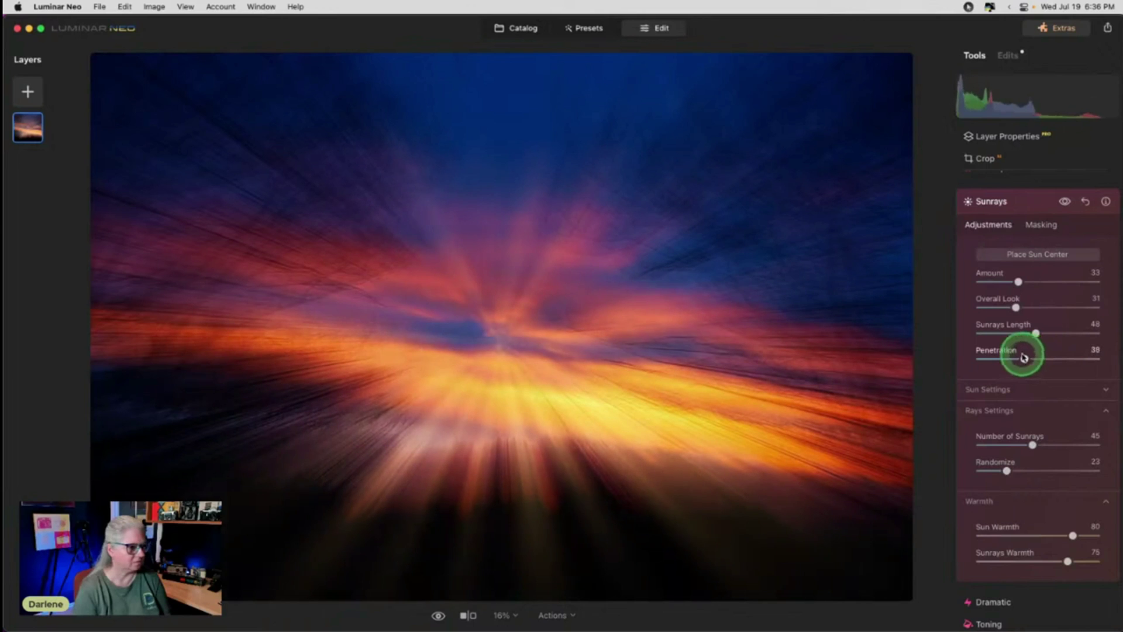
pyautogui.moveTo(1016, 307); pyautogui.dragTo(1013, 308)
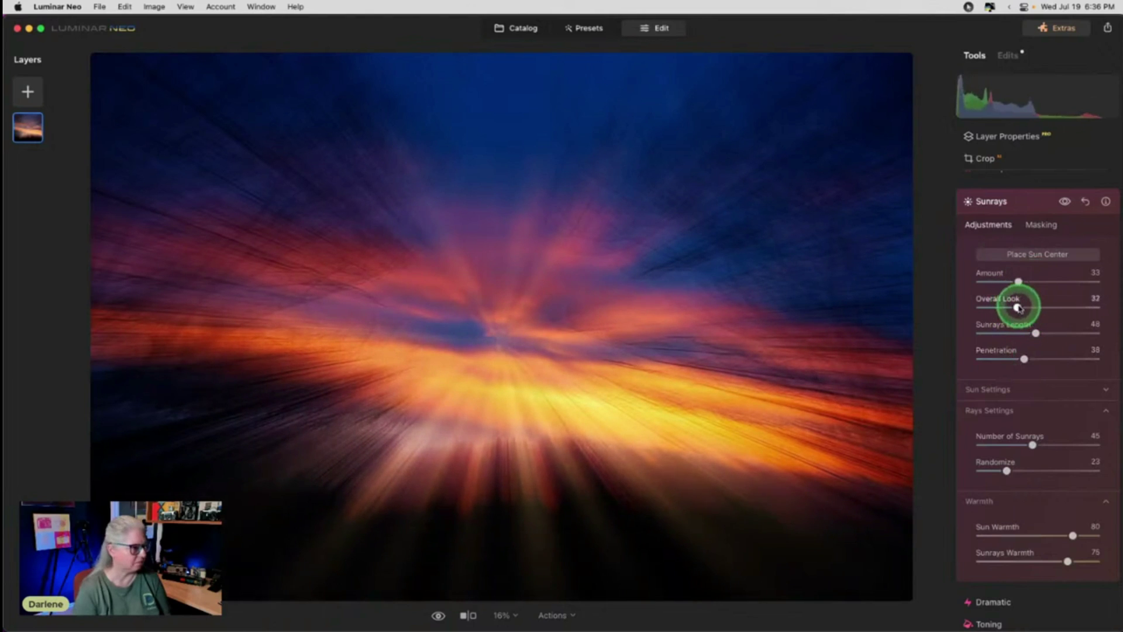
# Try several random ray patterns and settle on Randomize 21.
pyautogui.click(998, 466)
pyautogui.moveTo(1007, 472)
pyautogui.mouseDown()
pyautogui.moveTo(1079, 444)
pyautogui.moveTo(1026, 472)
pyautogui.moveTo(1078, 443)
pyautogui.moveTo(1046, 442)
pyautogui.moveTo(1027, 443)
pyautogui.moveTo(1055, 472)
pyautogui.moveTo(1086, 472)
pyautogui.moveTo(995, 472)
pyautogui.moveTo(1005, 472)
pyautogui.mouseUp()
pyautogui.moveTo(1090, 471); pyautogui.dragTo(1047, 446)
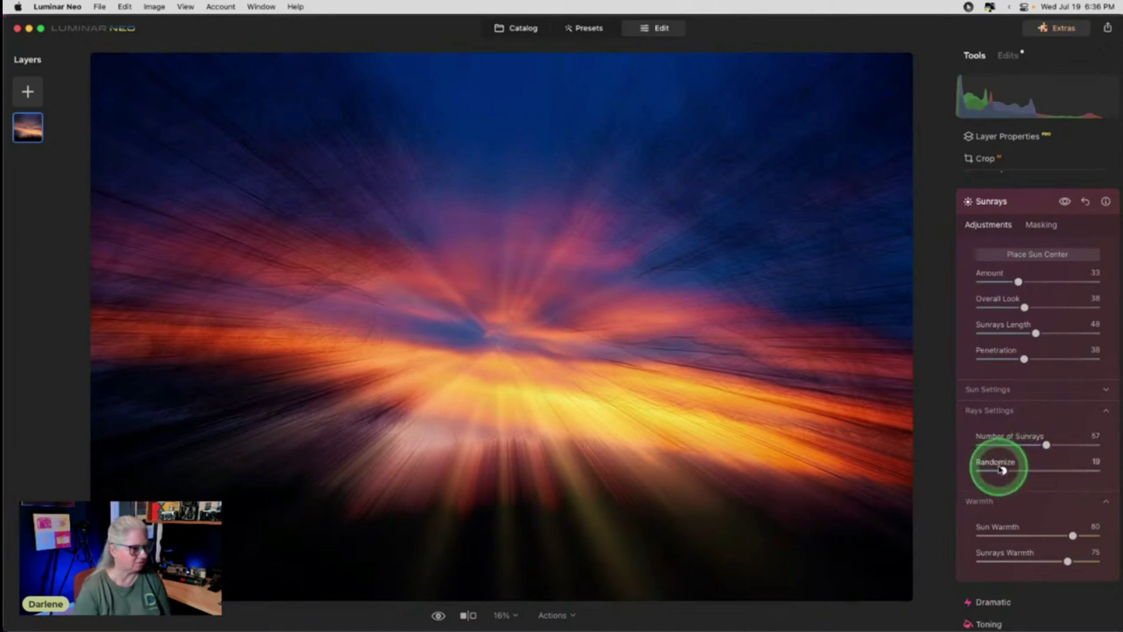
pyautogui.moveTo(1007, 471); pyautogui.dragTo(1007, 472)
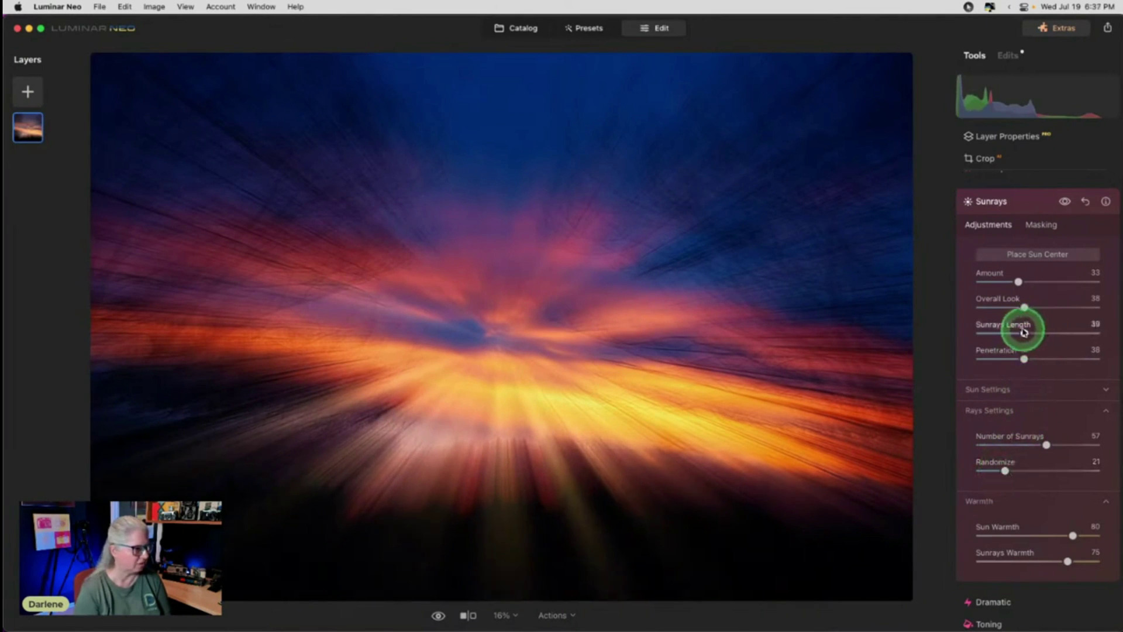
# Set Penetration 55, Length 37, and sun Glow Radius 67 with Glow Amount 75.
pyautogui.moveTo(1025, 360); pyautogui.dragTo(1046, 358)
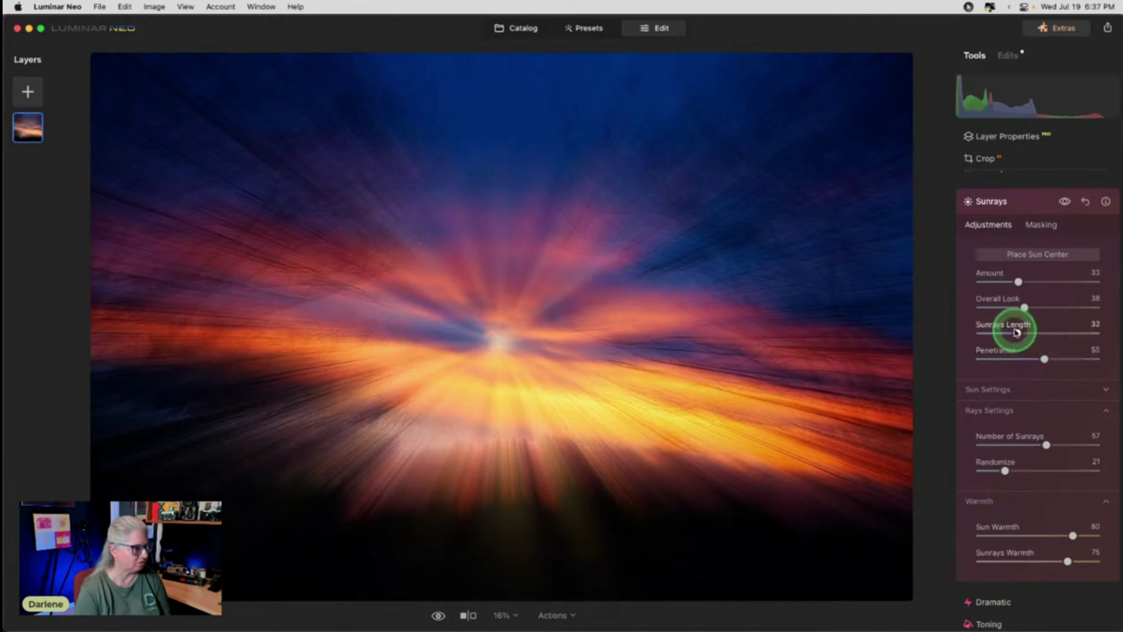
pyautogui.moveTo(1025, 332); pyautogui.dragTo(1022, 333)
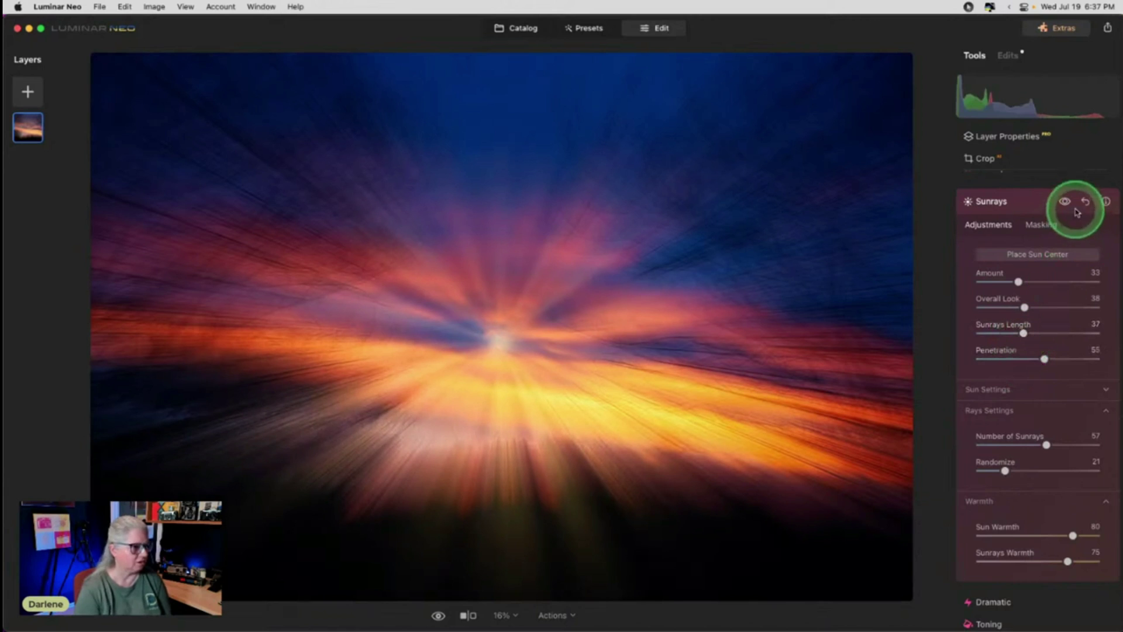
pyautogui.click(1000, 390)
pyautogui.scroll(-1, 1062, 465)
pyautogui.moveTo(1062, 465); pyautogui.dragTo(1060, 432)
pyautogui.scroll(3, 1062, 412)
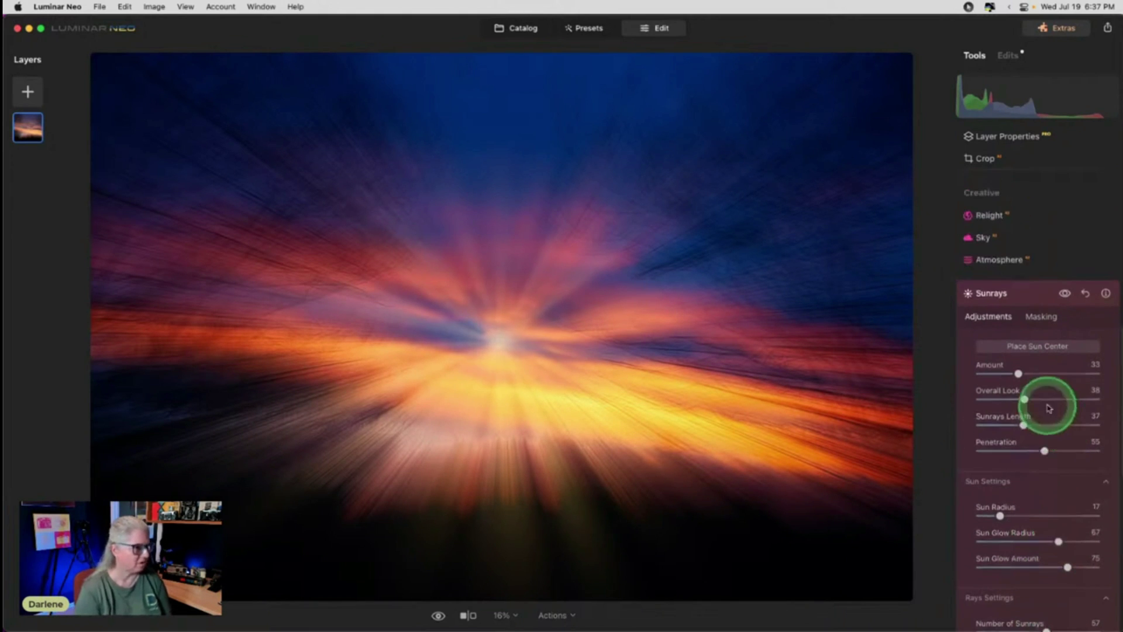
# Toggle Sunrays off and on, collapse it, and compare against the original photo.
pyautogui.click(1065, 294)
pyautogui.click(1065, 294)
pyautogui.click(1064, 294)
pyautogui.click(1065, 295)
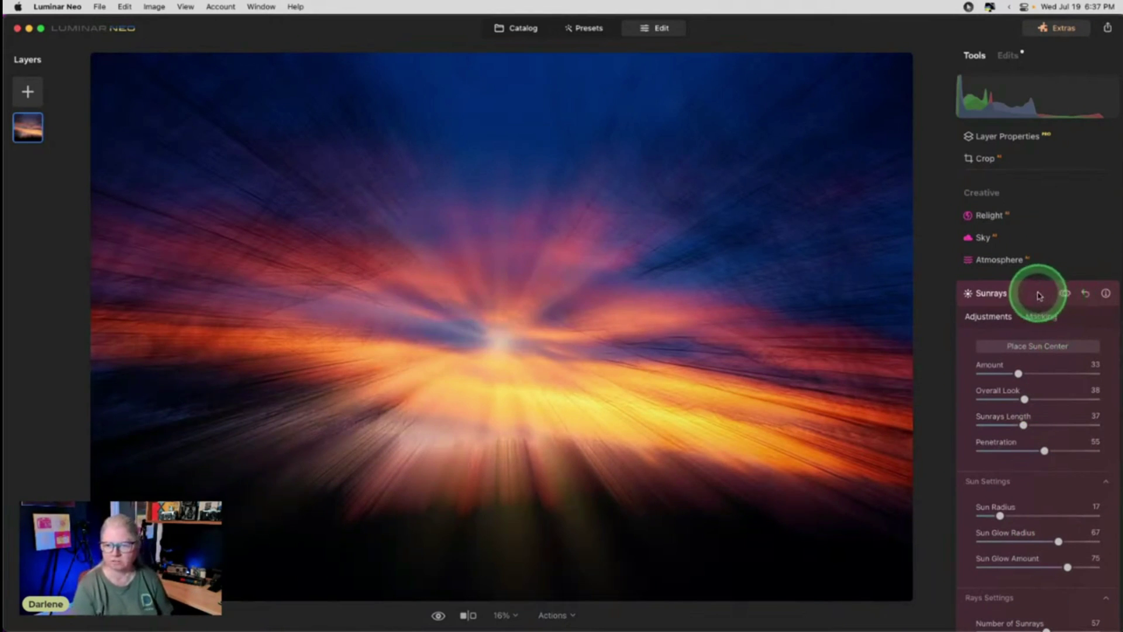
pyautogui.click(1039, 294)
pyautogui.press('\\')
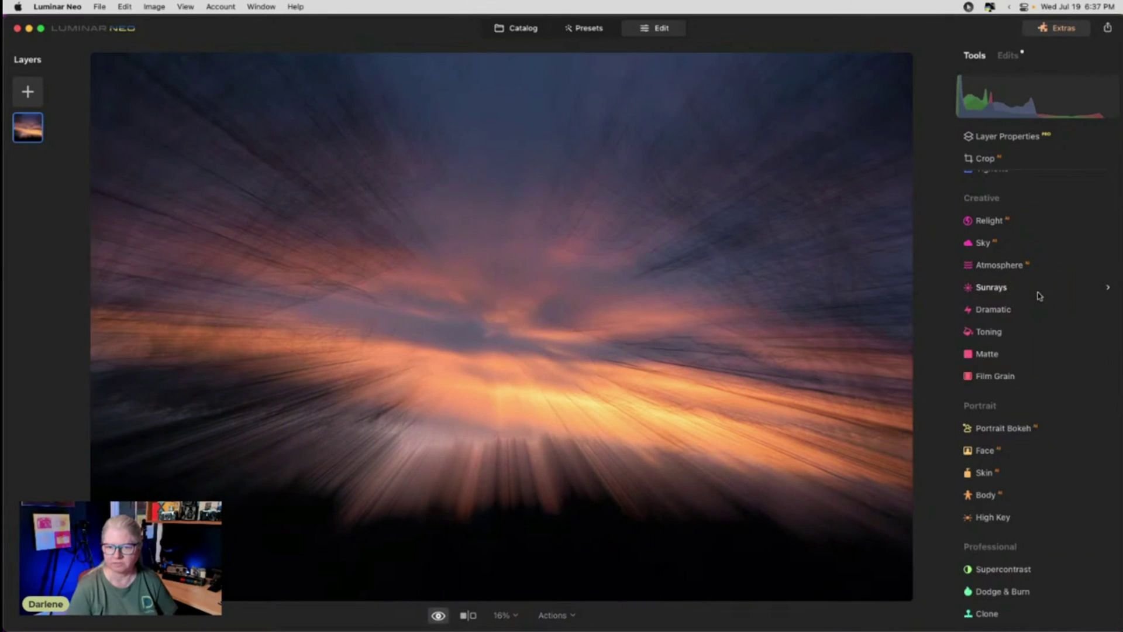
pyautogui.press('\\')
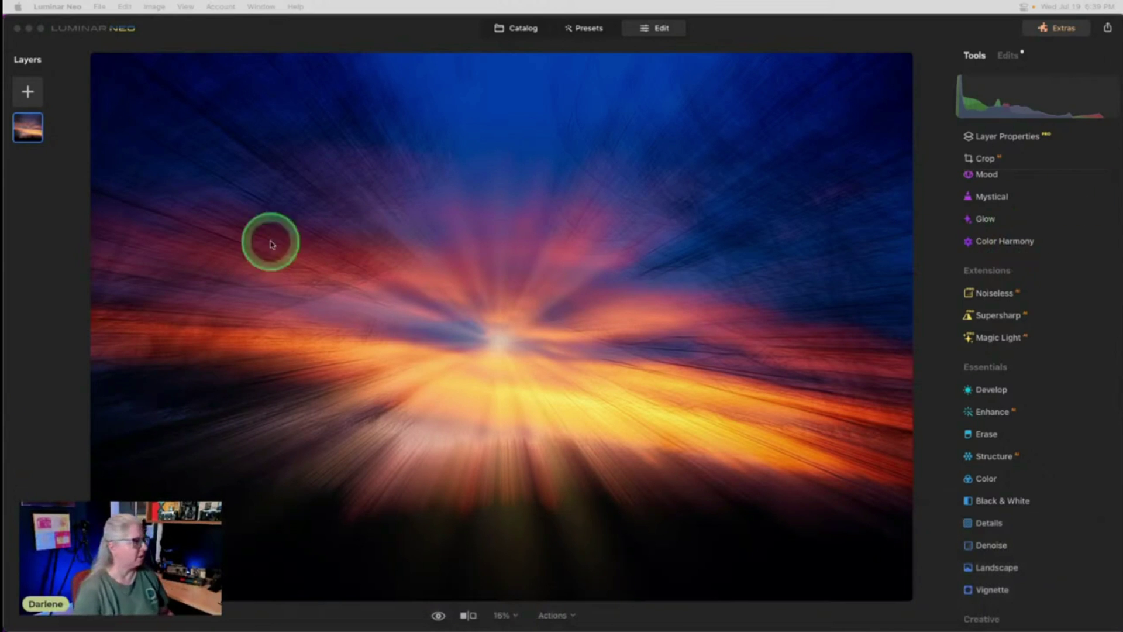
# Load the seagull photo as a new layer, shrink it, center it and tilt it clockwise.
pyautogui.click(27, 91)
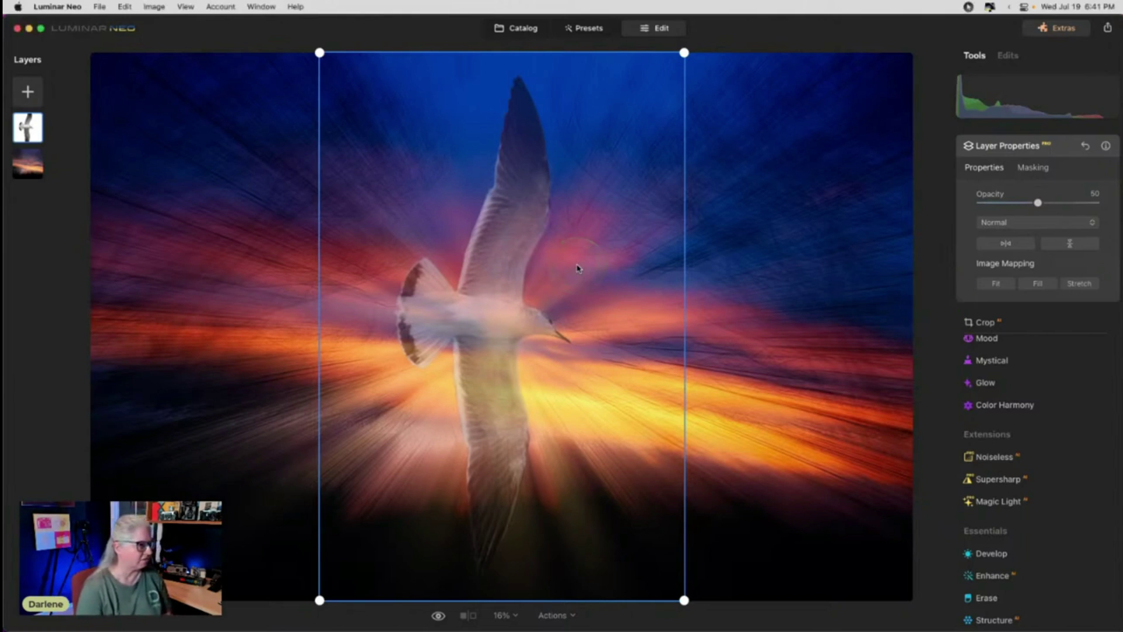
pyautogui.click(429, 226)
pyautogui.moveTo(319, 52); pyautogui.dragTo(410, 188)
pyautogui.click(565, 370)
pyautogui.moveTo(565, 370); pyautogui.dragTo(523, 309)
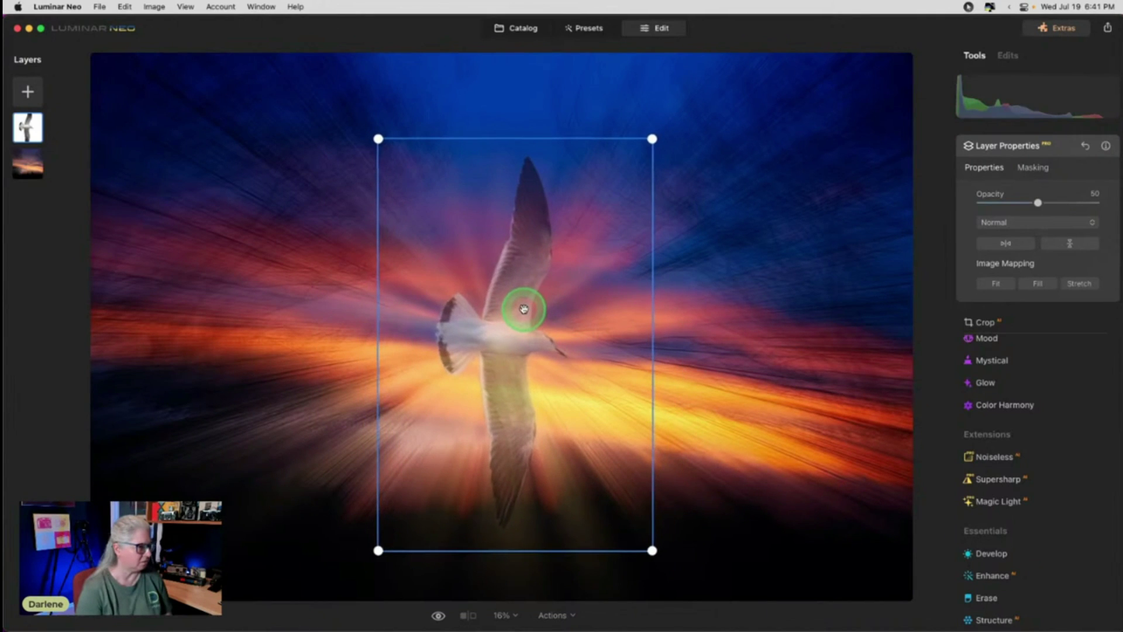
pyautogui.moveTo(672, 126); pyautogui.dragTo(699, 153)
# Try Darken blending on the seagull layer at full opacity, then revert to Normal.
pyautogui.click(1009, 221)
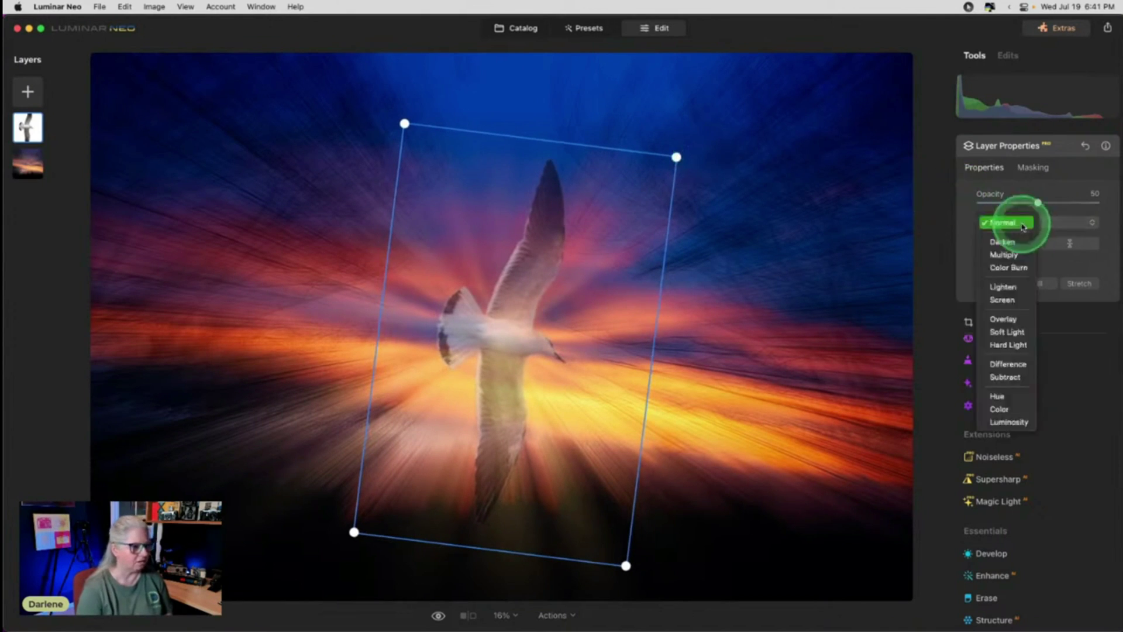
pyautogui.click(1008, 240)
pyautogui.moveTo(1038, 203); pyautogui.dragTo(1112, 208)
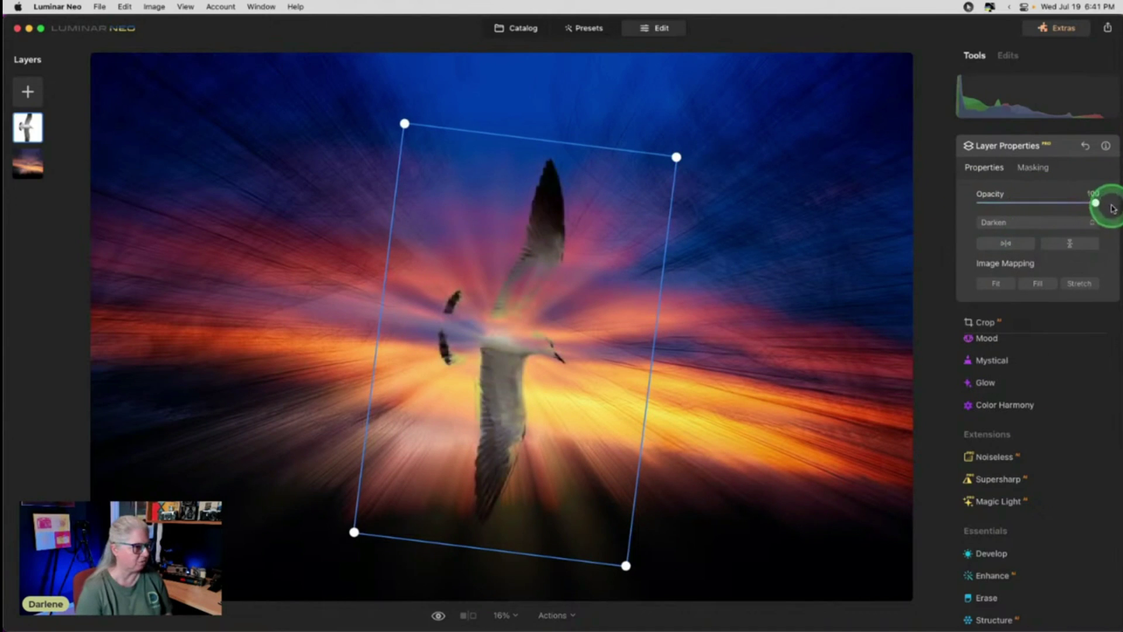
pyautogui.click(989, 221)
pyautogui.click(1002, 202)
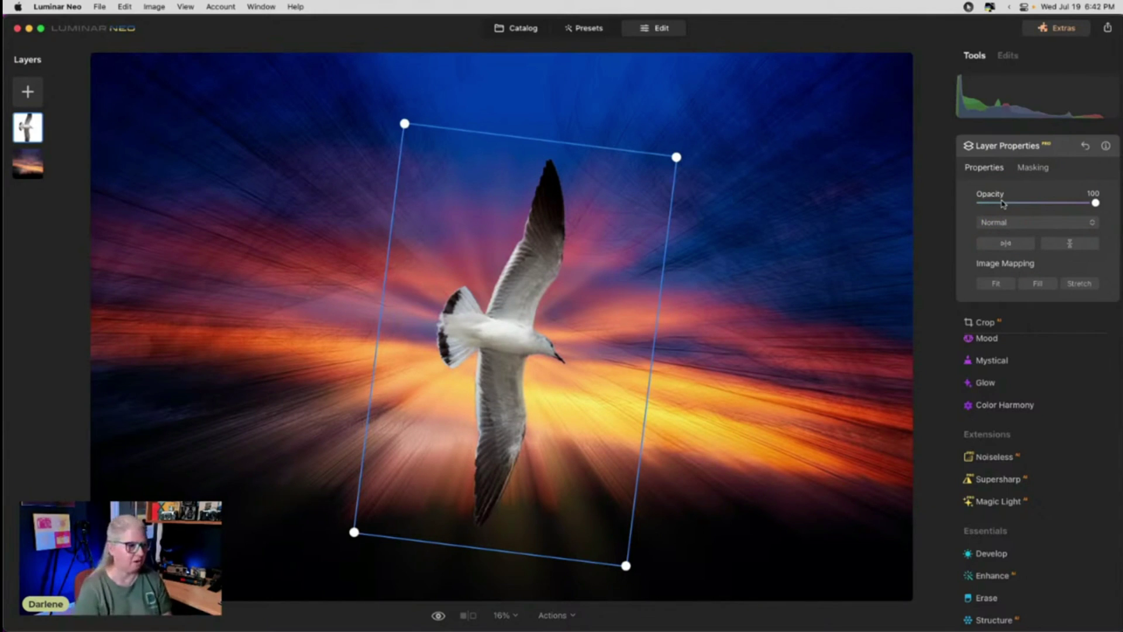
pyautogui.click(990, 193)
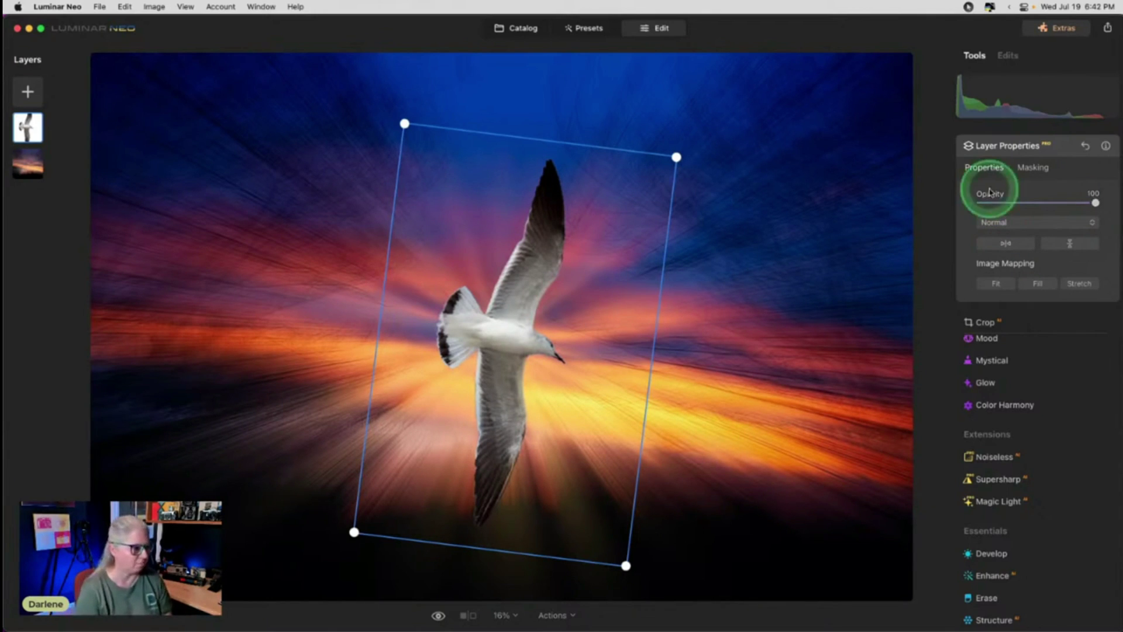
# Blend the seagull layer in Hard Light at about 61% opacity and collapse Layer Properties.
pyautogui.click(1007, 222)
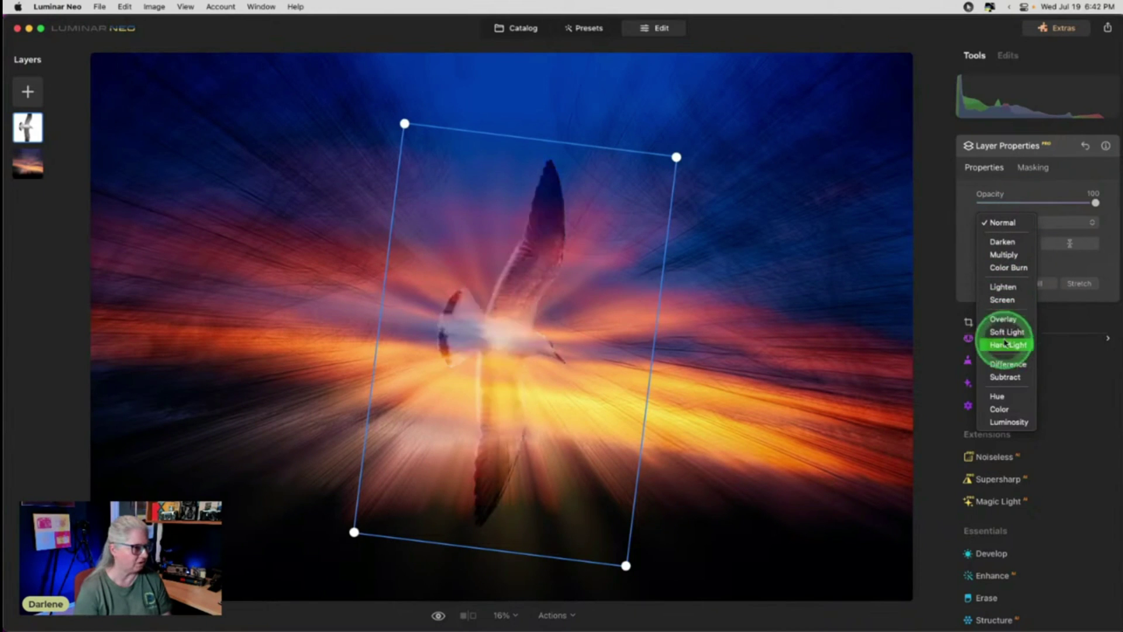
pyautogui.click(1008, 344)
pyautogui.moveTo(1103, 201); pyautogui.dragTo(1052, 202)
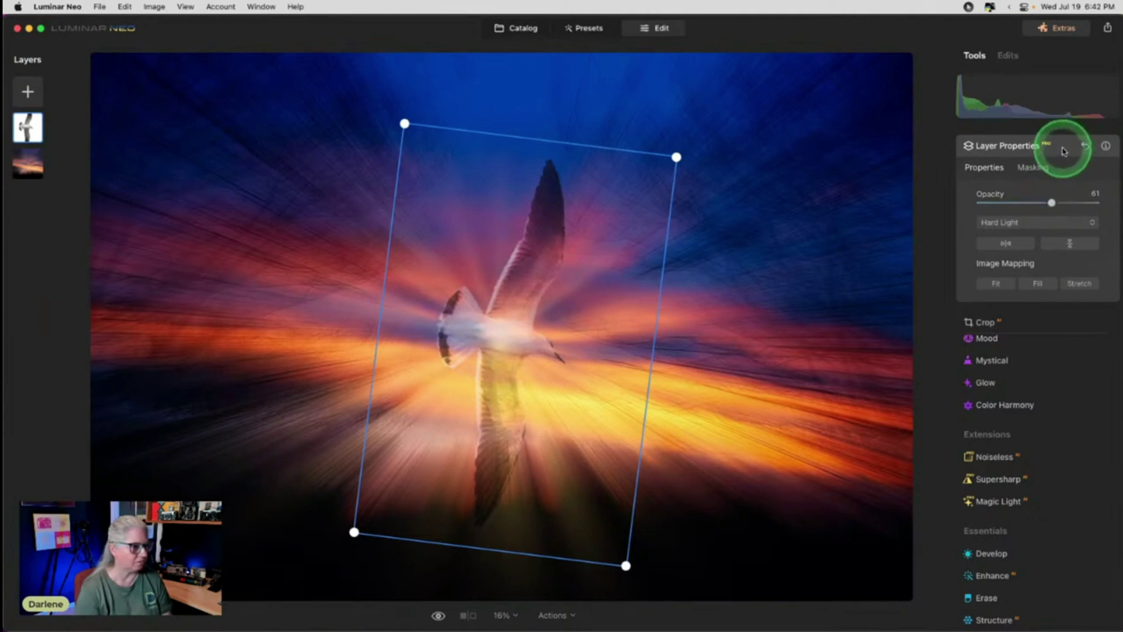
pyautogui.click(1064, 151)
pyautogui.click(1035, 314)
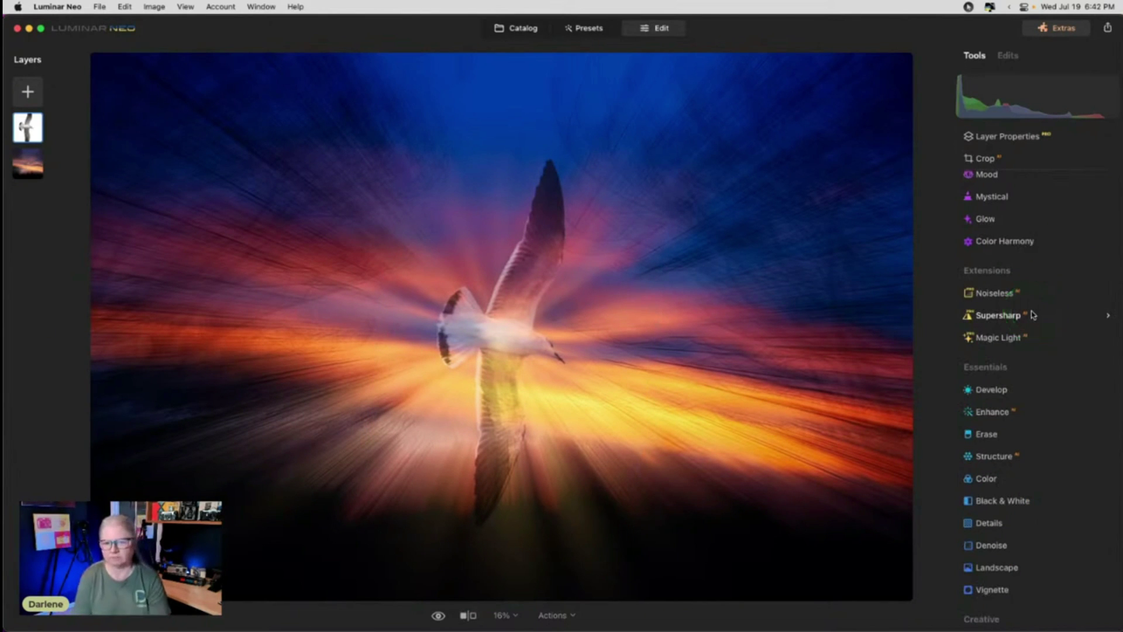